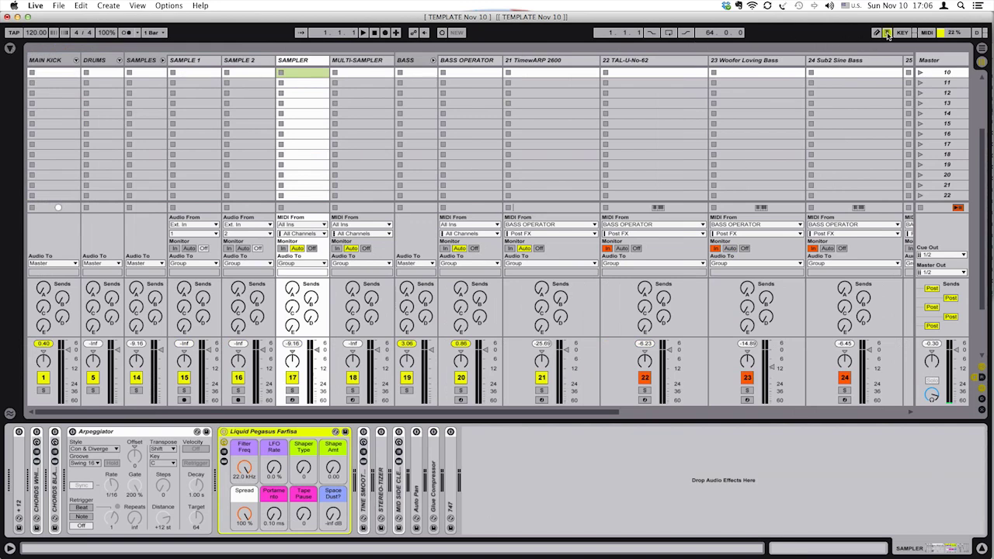
Turn off Delay Compensation and arm the SAMPLER track for recording.
{"action": "left_click", "coordinate": [168, 6]}
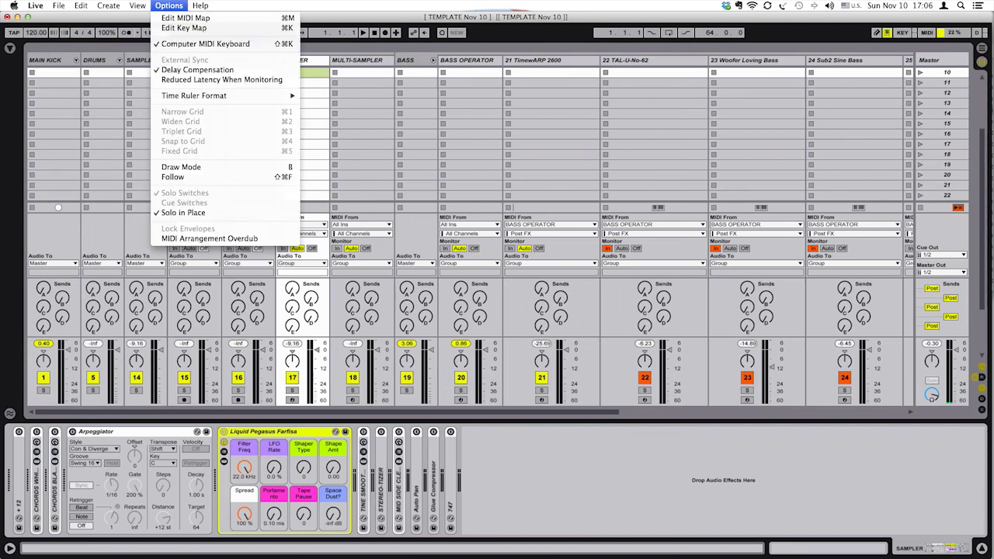
{"action": "left_click", "coordinate": [182, 70]}
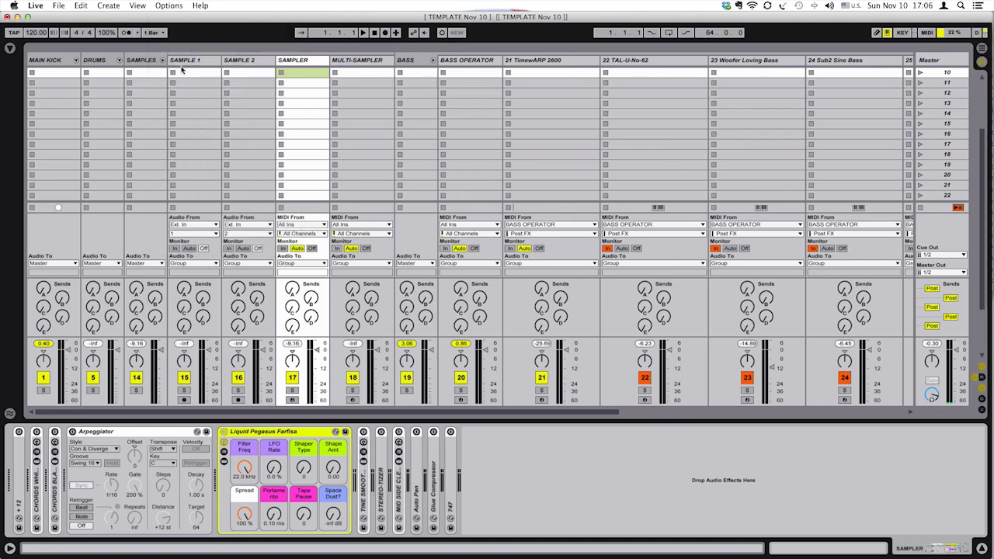
{"action": "left_click", "coordinate": [292, 400]}
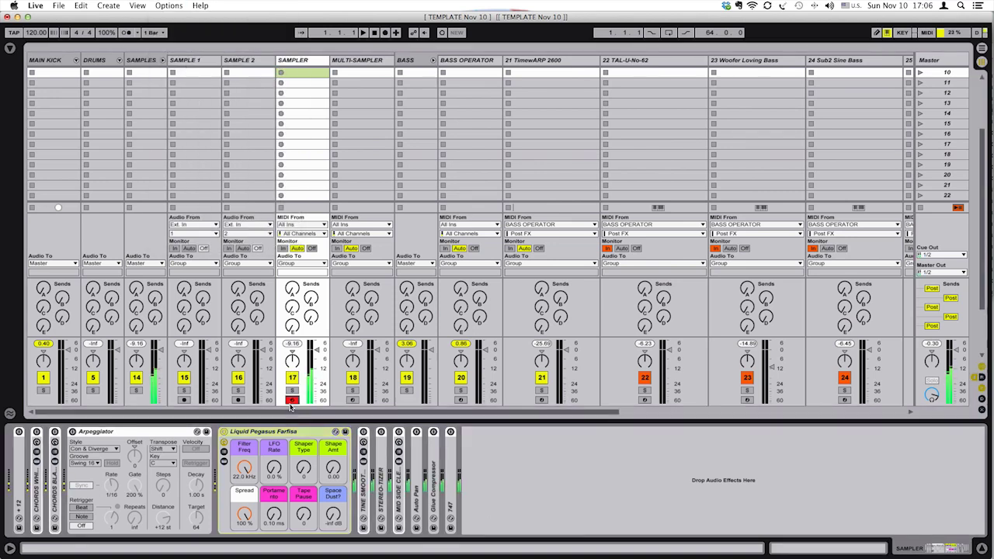
Set the Liquid Pegasus Farfisa rack's Tape Pause macro to 64 and shift the computer MIDI keyboard up one octave.
{"action": "left_click", "coordinate": [306, 524]}
{"action": "type", "text": "64"}
{"action": "key", "text": "Return"}
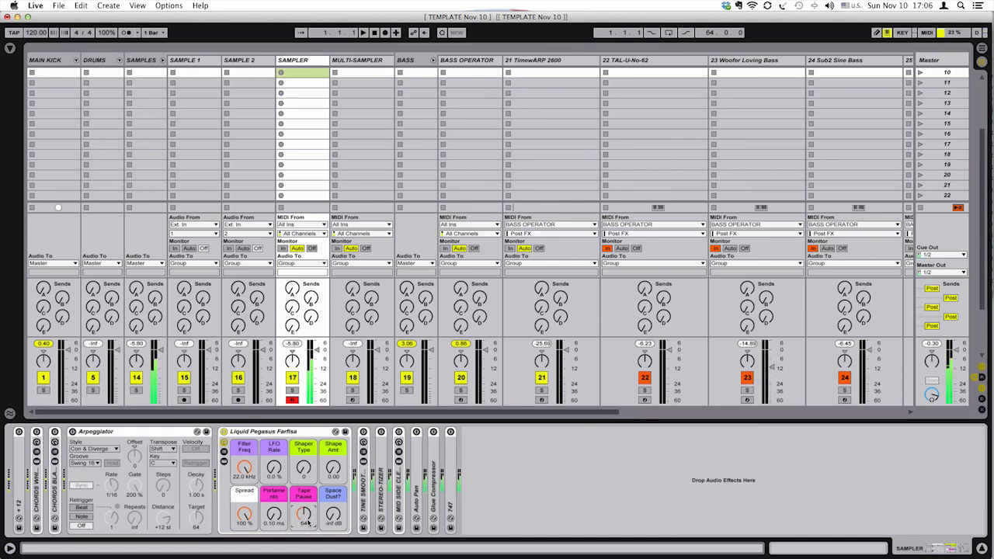
{"action": "key", "text": "x"}
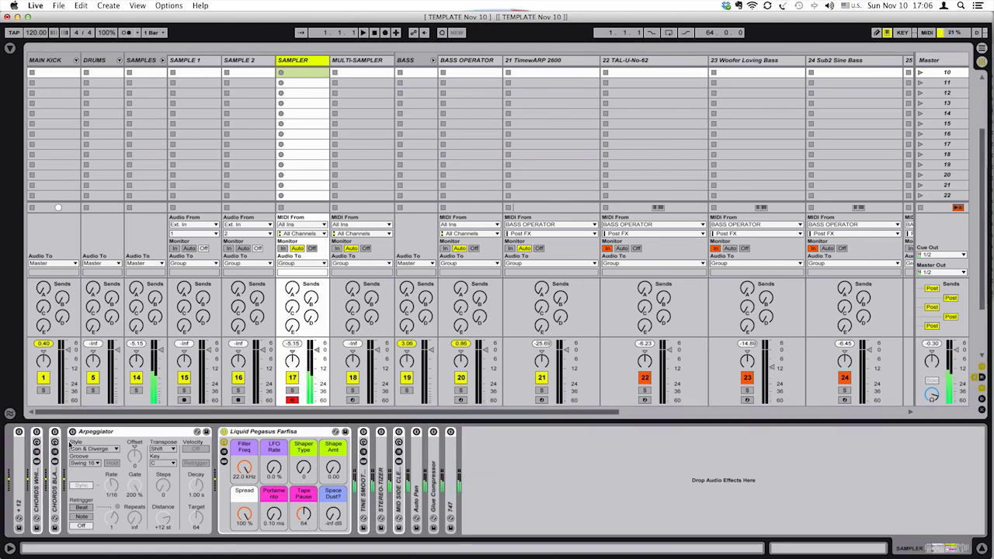
Expand and enable the CHORDS BLACK rack, and set its Soul macro to 127.
{"action": "double_click", "coordinate": [54, 487]}
{"action": "left_click", "coordinate": [55, 433]}
{"action": "left_click_drag", "start_coordinate": [77, 469], "coordinate": [77, 388]}
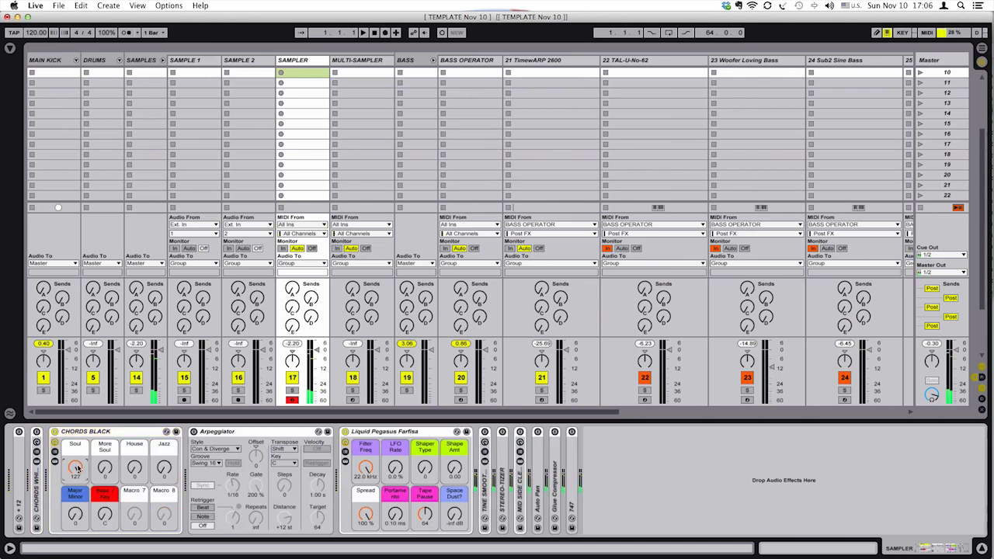
Launch the HOUSE FUNKY BASS clip on the ARP DRUMS track inside the MAIN KICK group and fold the group again.
{"action": "left_click", "coordinate": [77, 60]}
{"action": "left_click", "coordinate": [92, 61]}
{"action": "scroll", "coordinate": [90, 65], "scroll_direction": "up", "scroll_amount": 5}
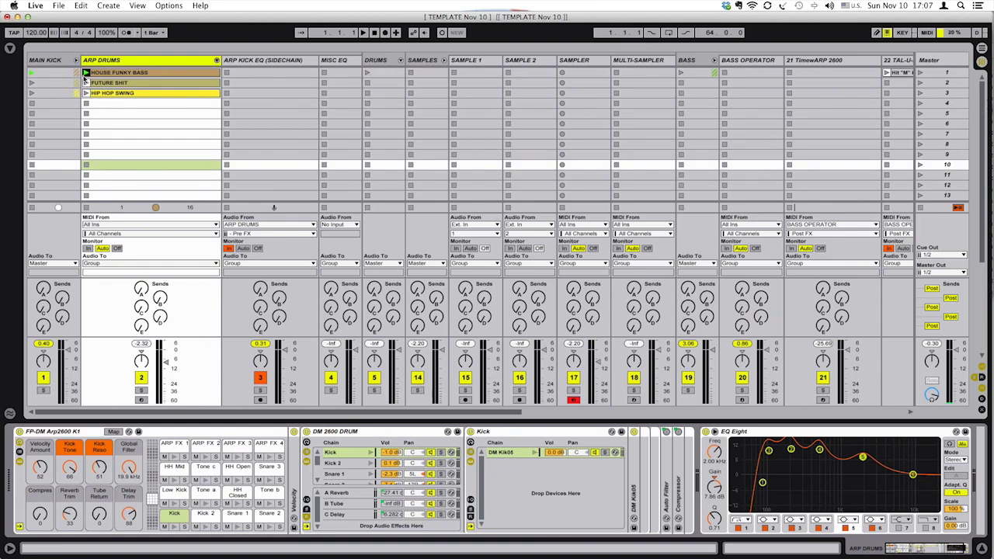
{"action": "left_click", "coordinate": [77, 59]}
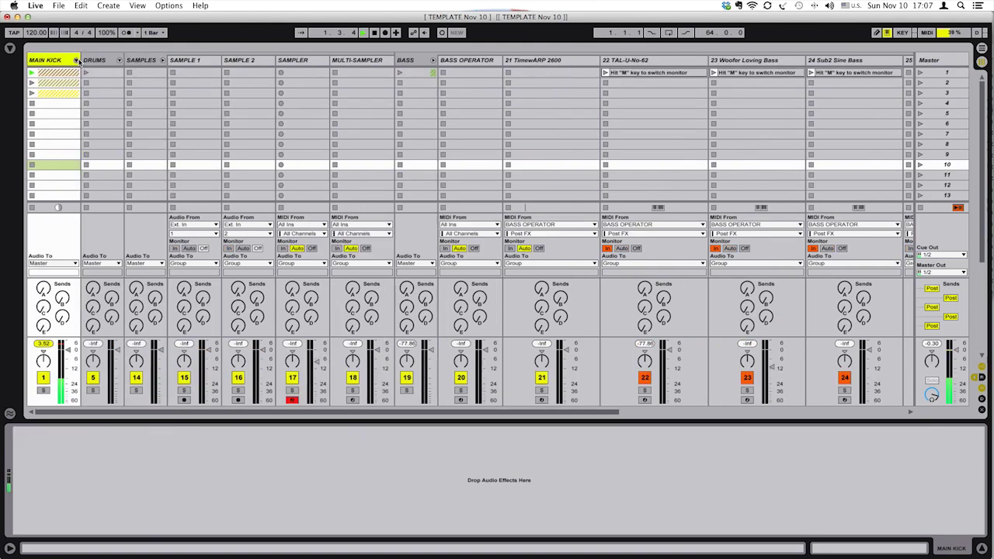
Rename the SAMPLER track to FARFISA and record a clip into its first slot.
{"action": "left_click", "coordinate": [308, 63]}
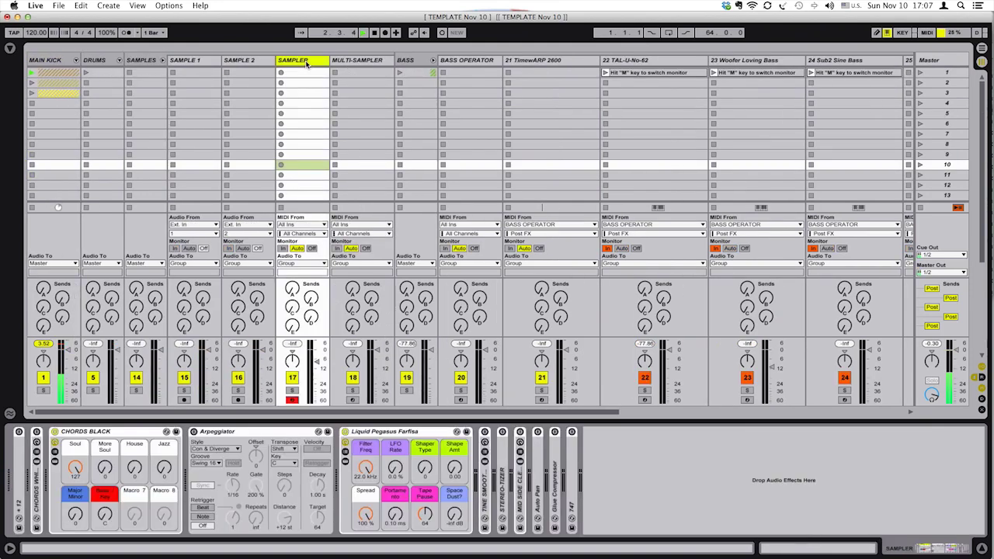
{"action": "key", "text": "super+r"}
{"action": "type", "text": "FARFISA"}
{"action": "key", "text": "Return"}
{"action": "left_click", "coordinate": [281, 73]}
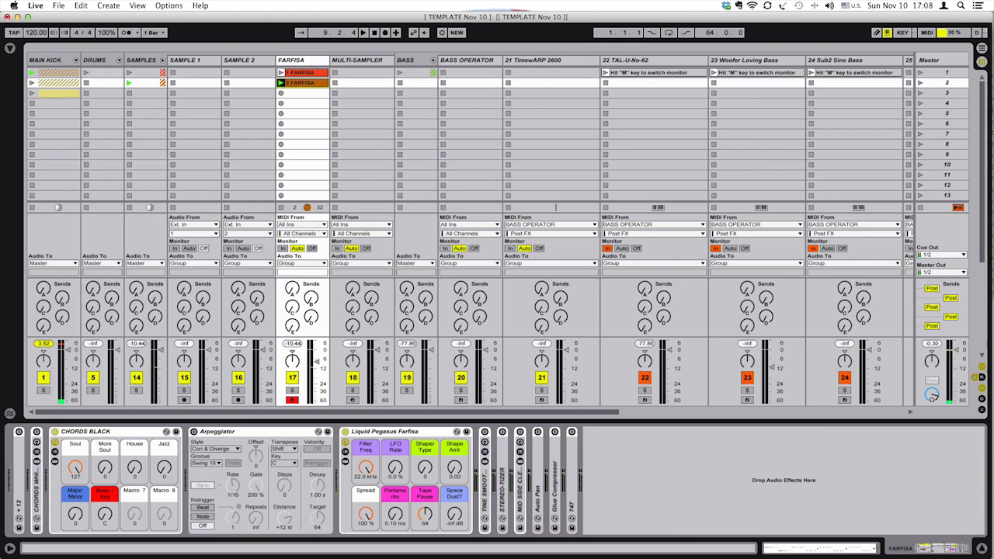
Start playback, open the notes of the 2 FARFISA clip and select them.
{"action": "key", "text": "space"}
{"action": "left_click", "coordinate": [859, 548]}
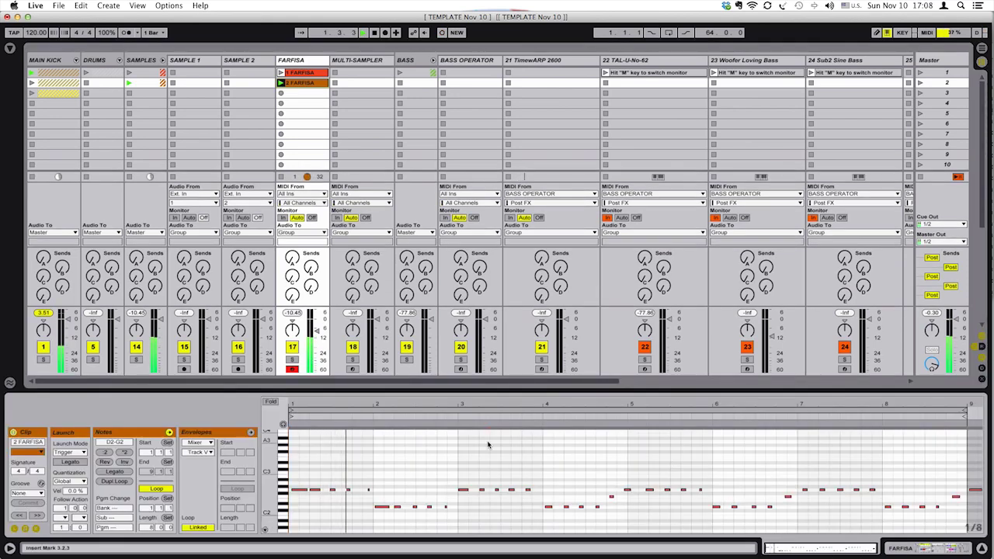
{"action": "key", "text": "super+a"}
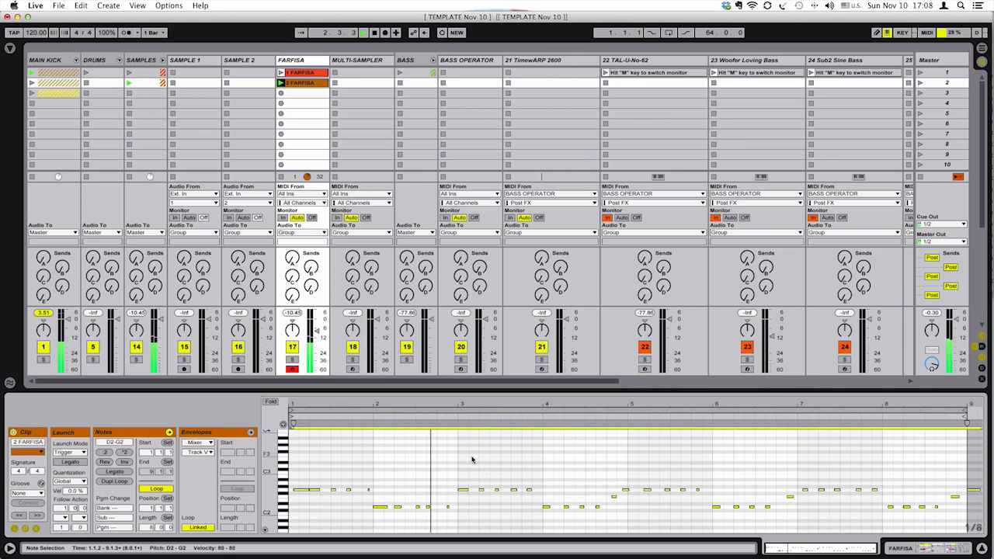
{"action": "left_click", "coordinate": [298, 490]}
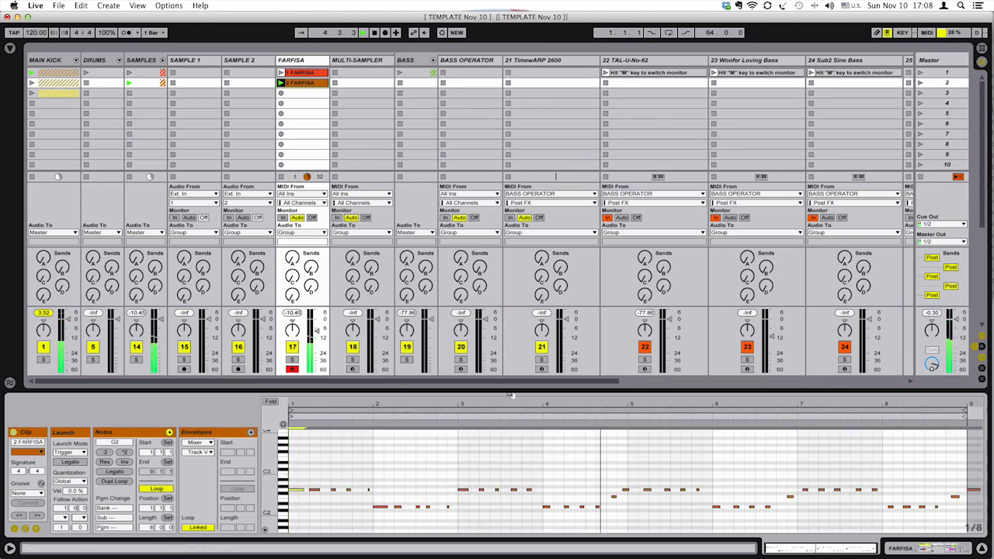
Restrict the 2 FARFISA clip's loop to the two bars from bar 3 to bar 5 and play it from the start.
{"action": "key", "text": "super+Tab"}
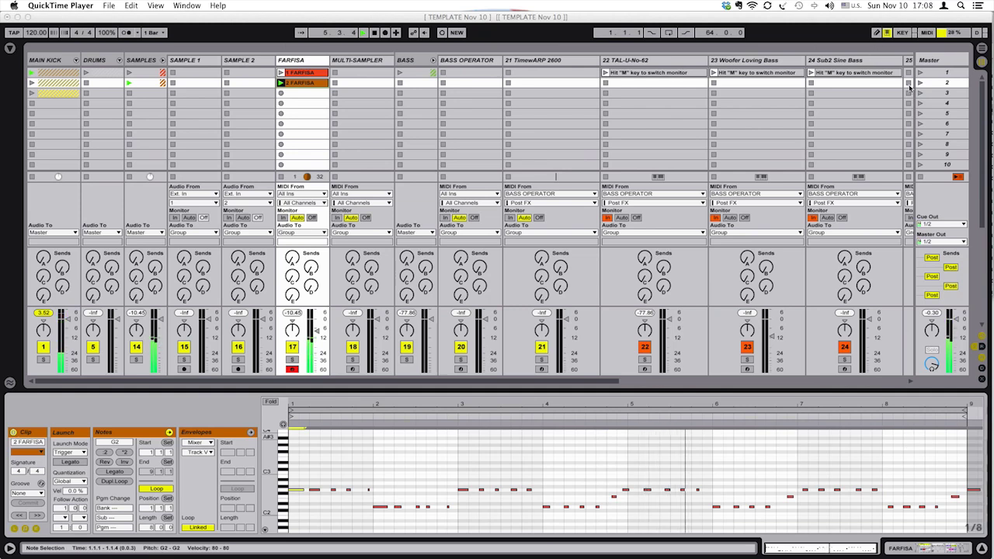
{"action": "key", "text": "super+Tab"}
{"action": "key", "text": "super+a"}
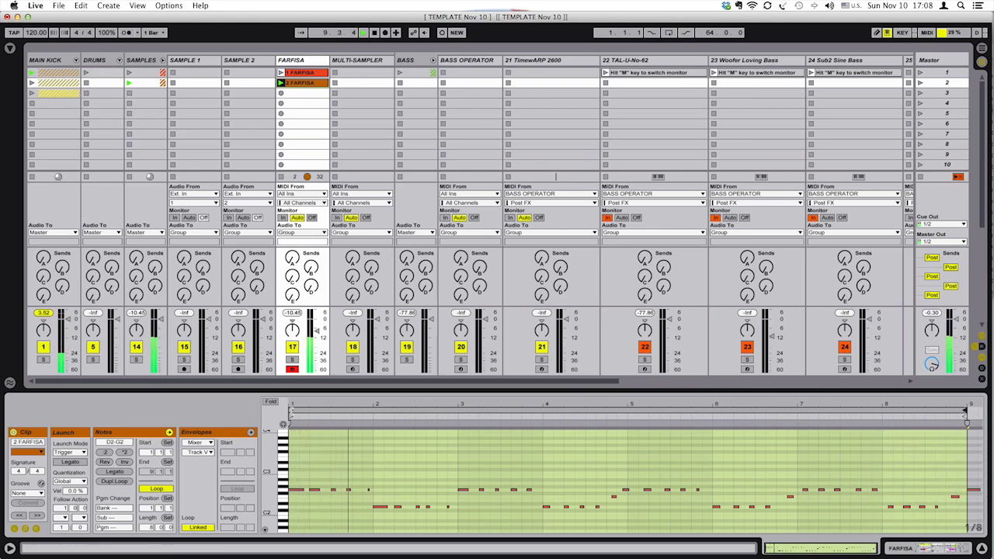
{"action": "left_click_drag", "start_coordinate": [292, 423], "coordinate": [533, 423]}
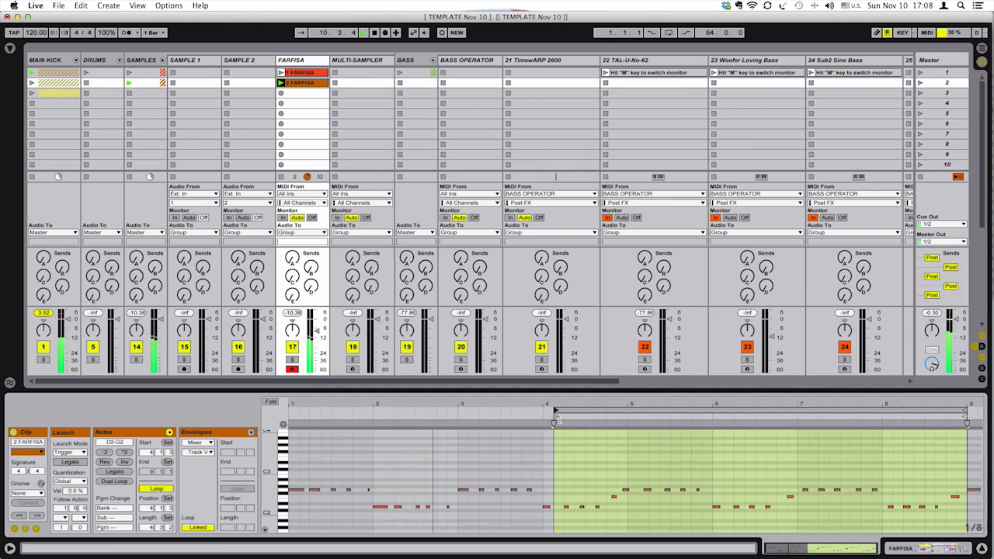
{"action": "left_click_drag", "start_coordinate": [469, 423], "coordinate": [459, 424]}
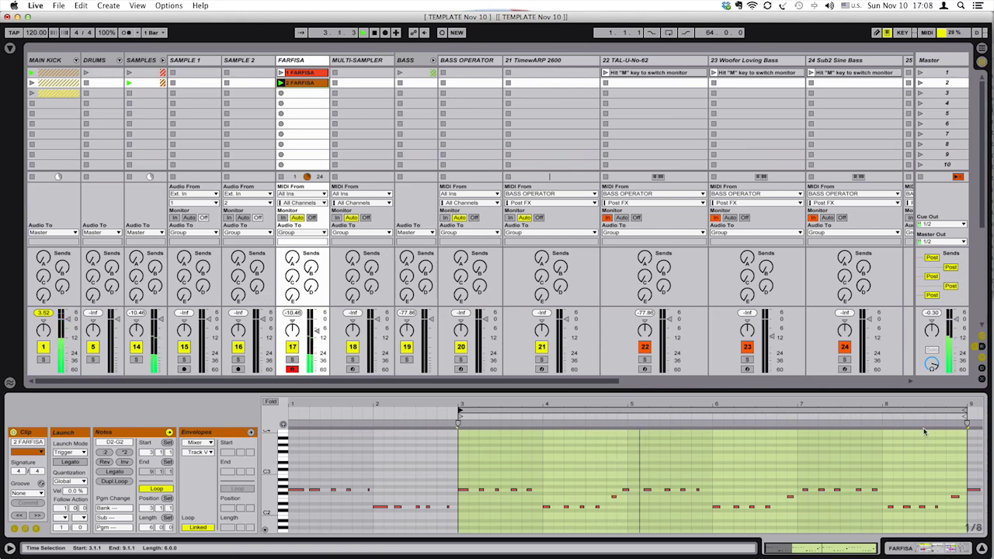
{"action": "left_click_drag", "start_coordinate": [966, 422], "coordinate": [627, 423]}
{"action": "left_click", "coordinate": [622, 478]}
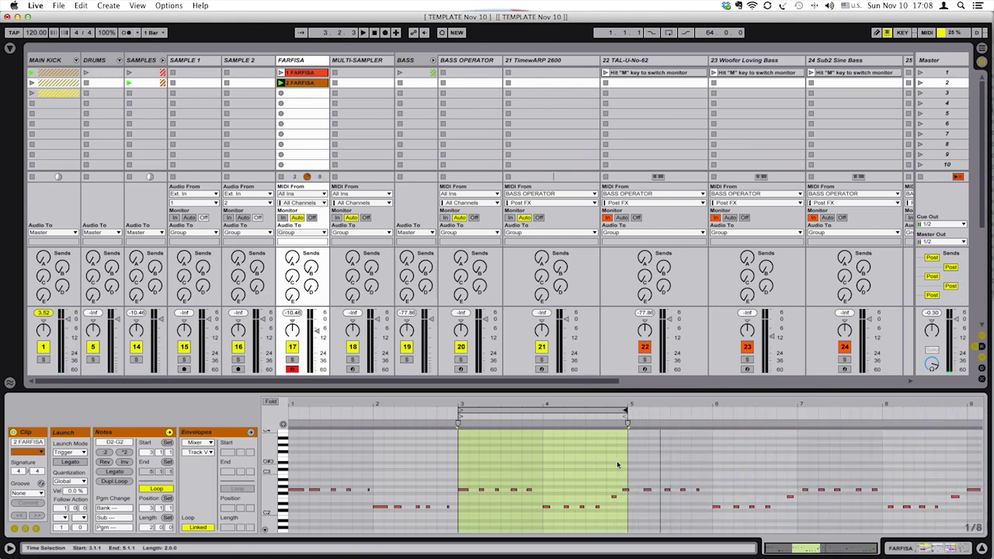
{"action": "key", "text": "space"}
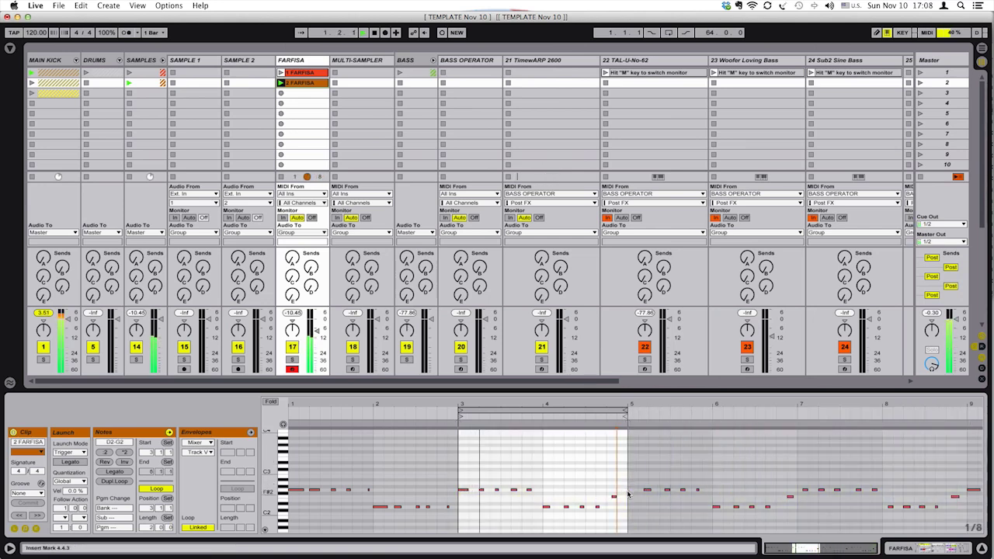
Crop the 2 FARFISA clip to its loop and fold the note editor to show only the used pitches.
{"action": "right_click", "coordinate": [464, 475]}
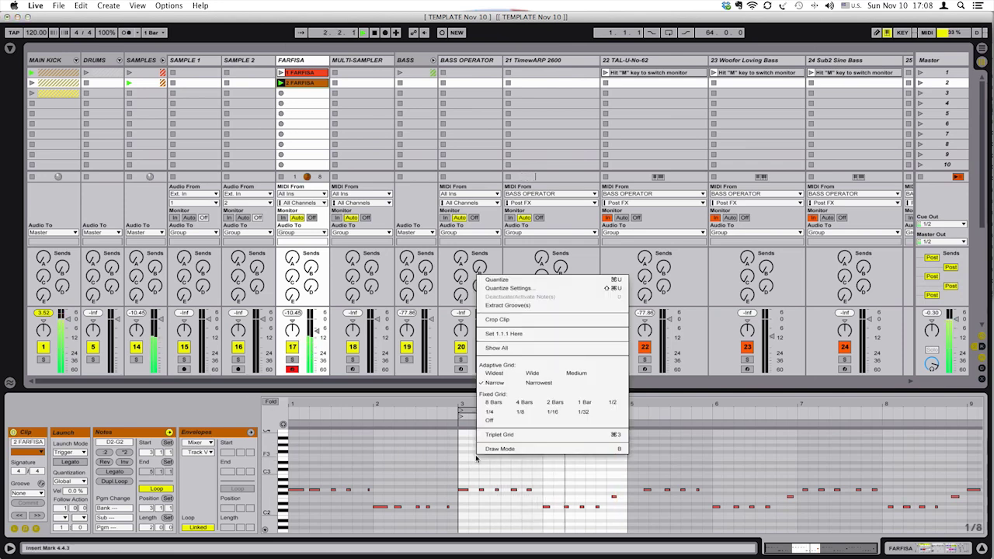
{"action": "left_click", "coordinate": [498, 320]}
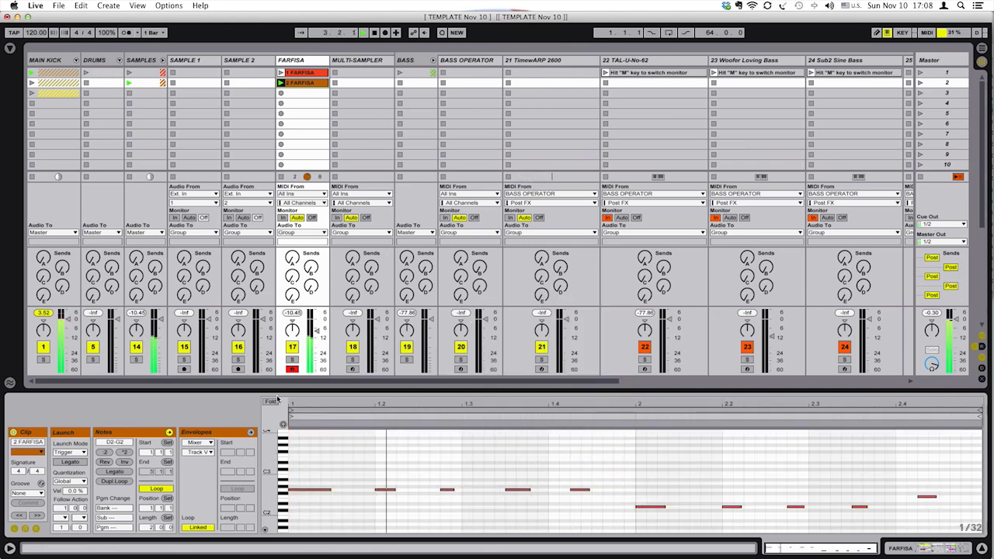
{"action": "left_click", "coordinate": [273, 402]}
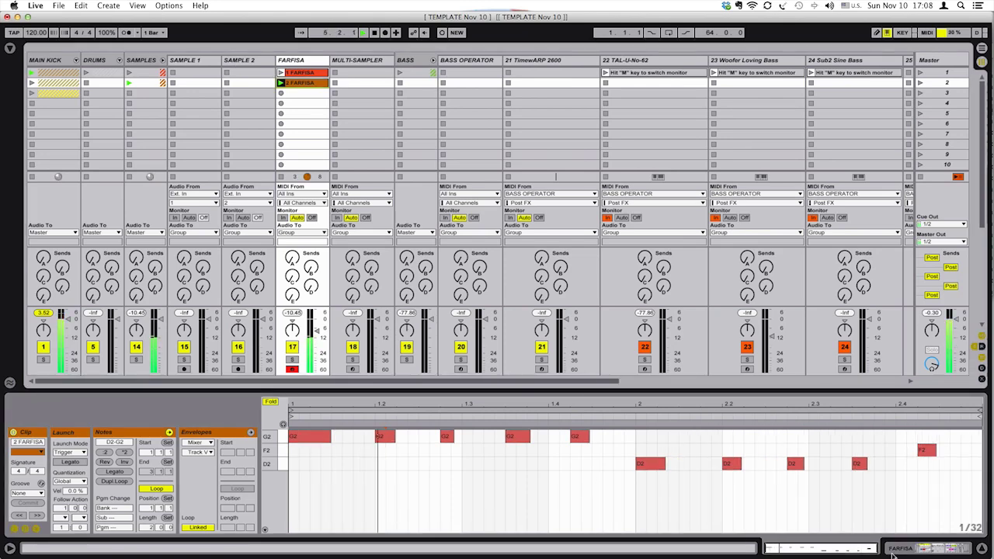
Route the BASS OPERATOR track's MIDI input from the FARFISA track and set its monitoring to In.
{"action": "left_click", "coordinate": [941, 548]}
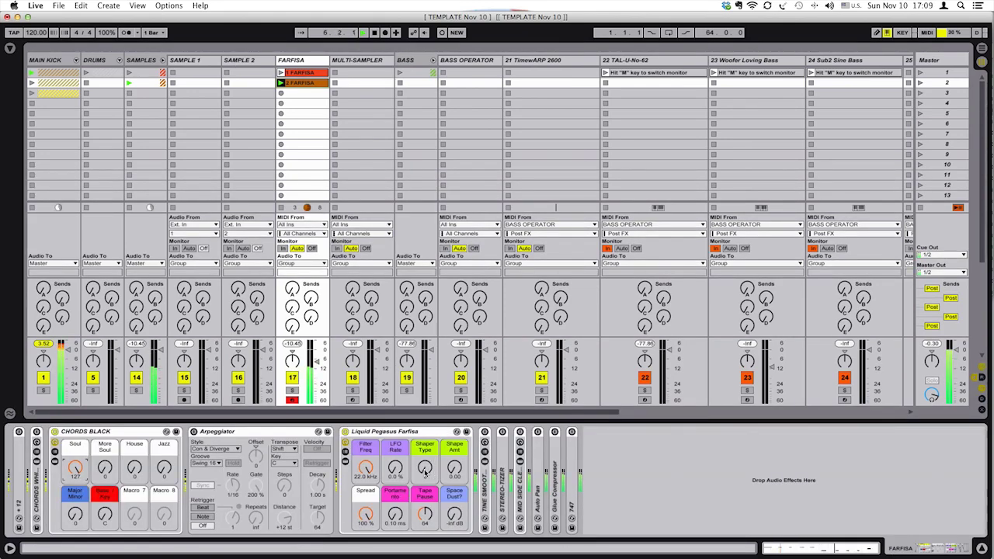
{"action": "left_click", "coordinate": [459, 62]}
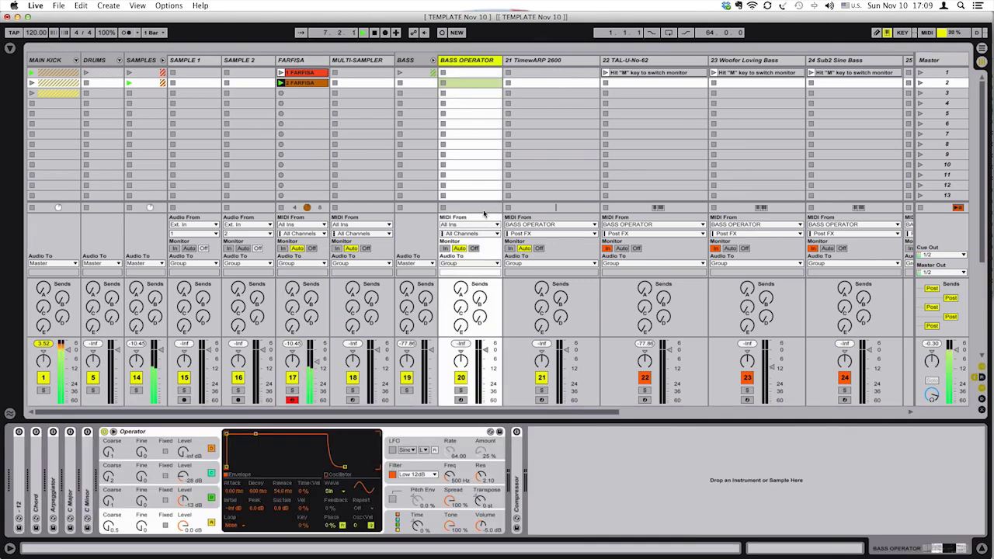
{"action": "left_click", "coordinate": [472, 225]}
{"action": "scroll", "coordinate": [466, 353], "scroll_direction": "down", "scroll_amount": 3}
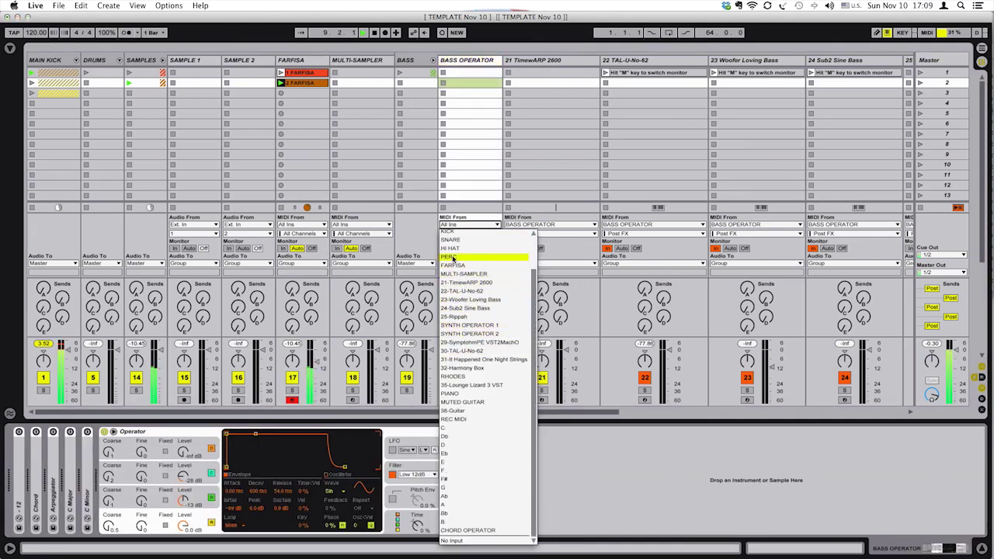
{"action": "left_click", "coordinate": [451, 267]}
{"action": "left_click", "coordinate": [446, 249]}
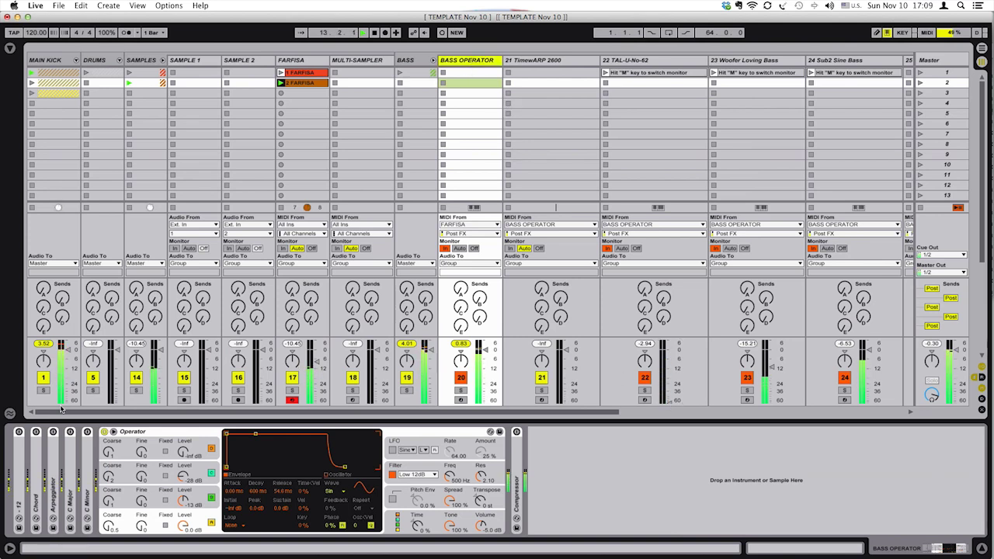
Enable the -12 Pitch device on BASS OPERATOR and reset Operator's Tone to 70 %.
{"action": "double_click", "coordinate": [21, 441]}
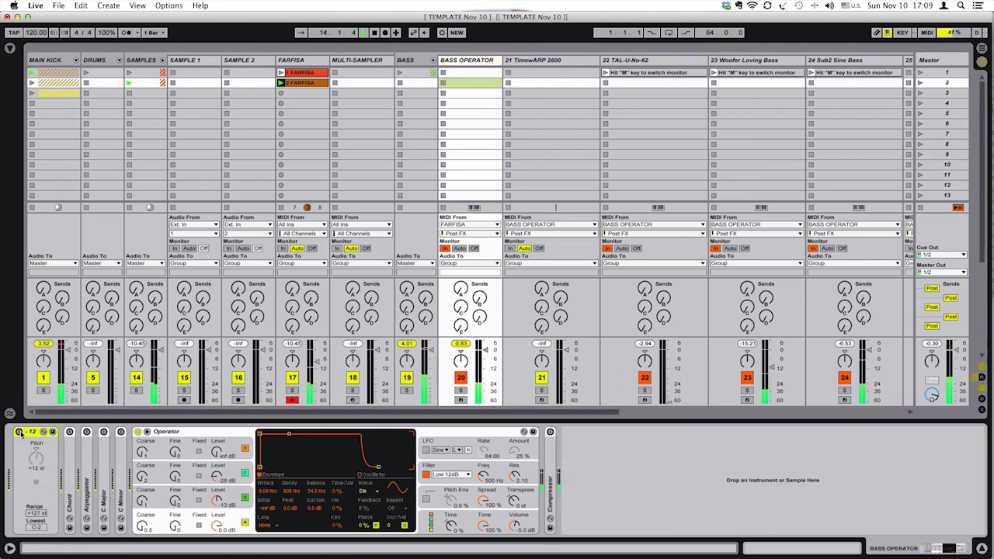
{"action": "double_click", "coordinate": [22, 433]}
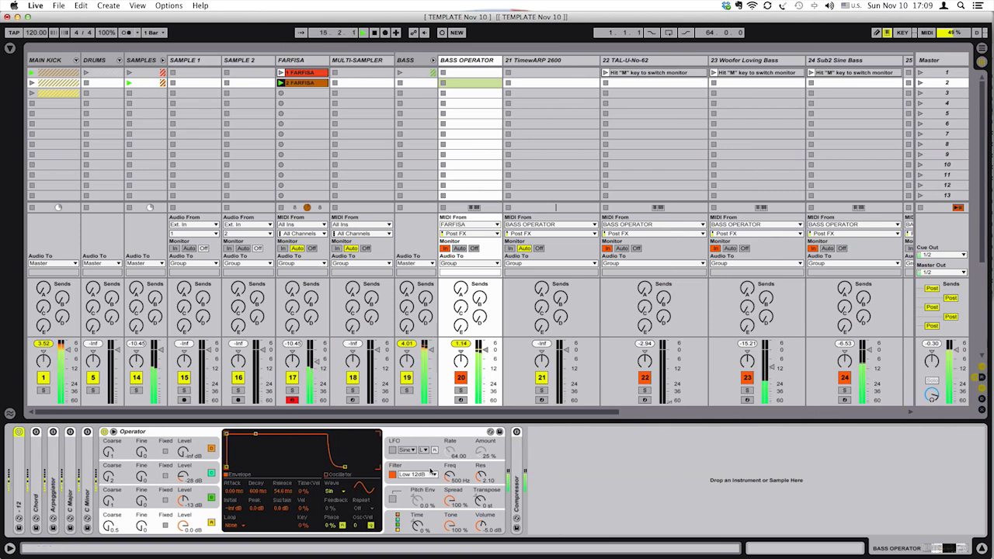
{"action": "double_click", "coordinate": [450, 530]}
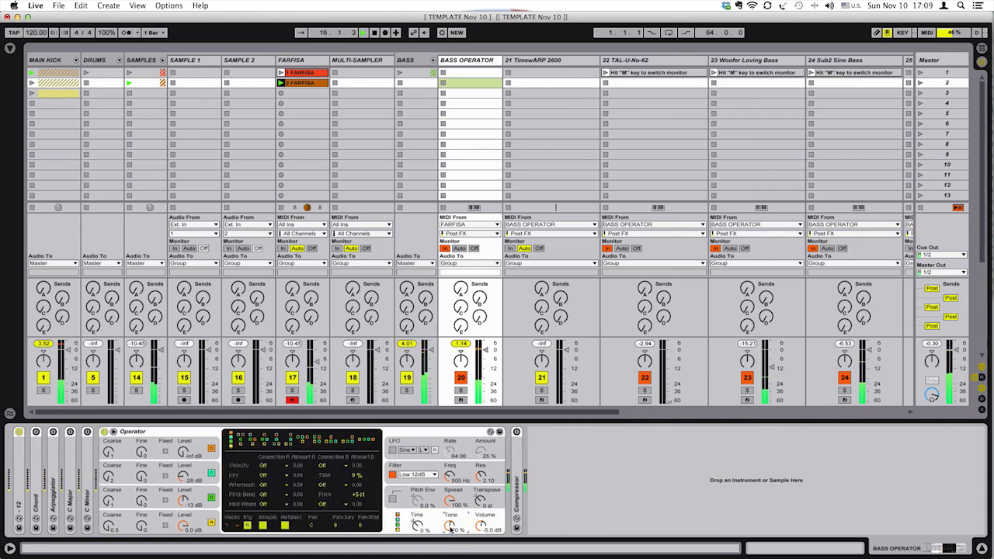
Audition the BASS OPERATOR track in solo, and examine Operator's oscillator A and pitch envelope settings.
{"action": "left_click", "coordinate": [463, 389]}
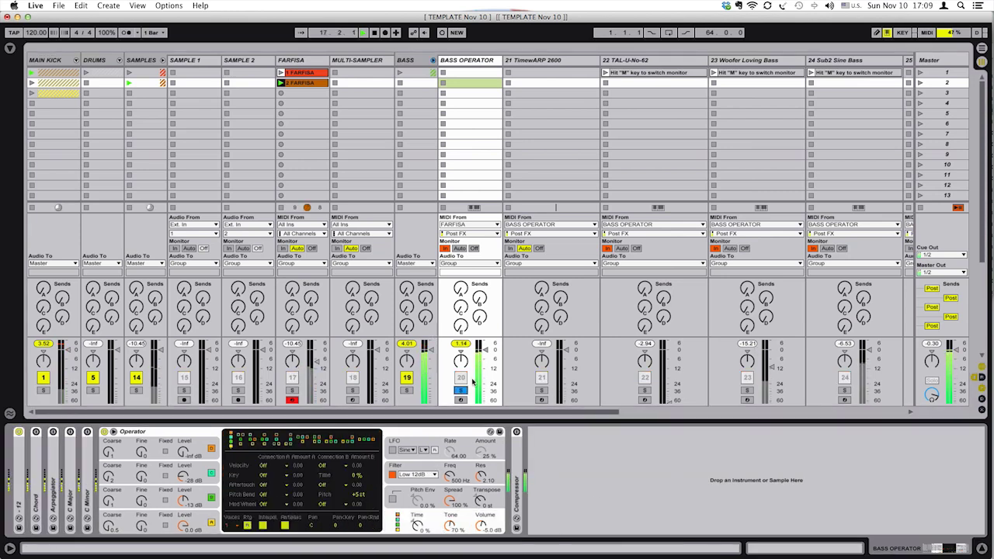
{"action": "left_click", "coordinate": [464, 389]}
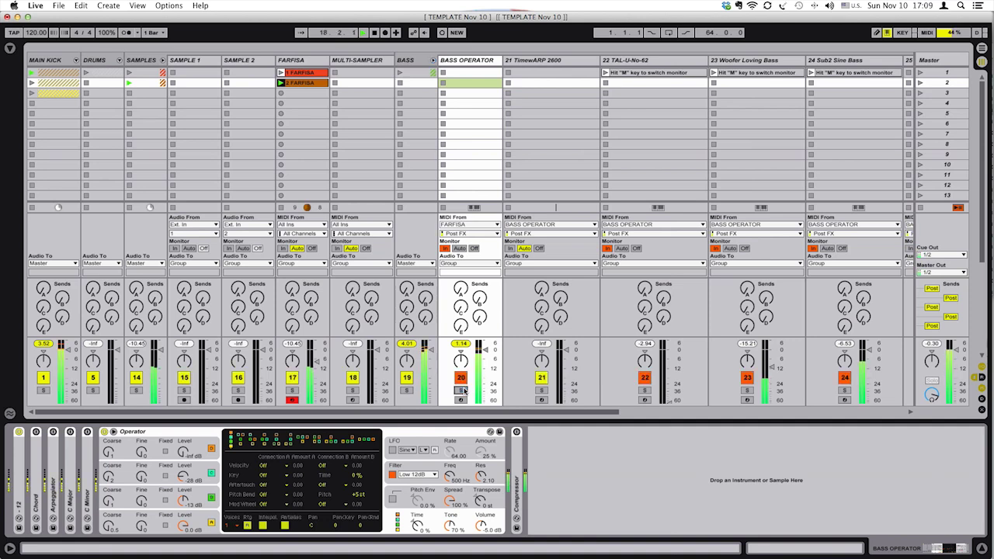
{"action": "left_click", "coordinate": [198, 523]}
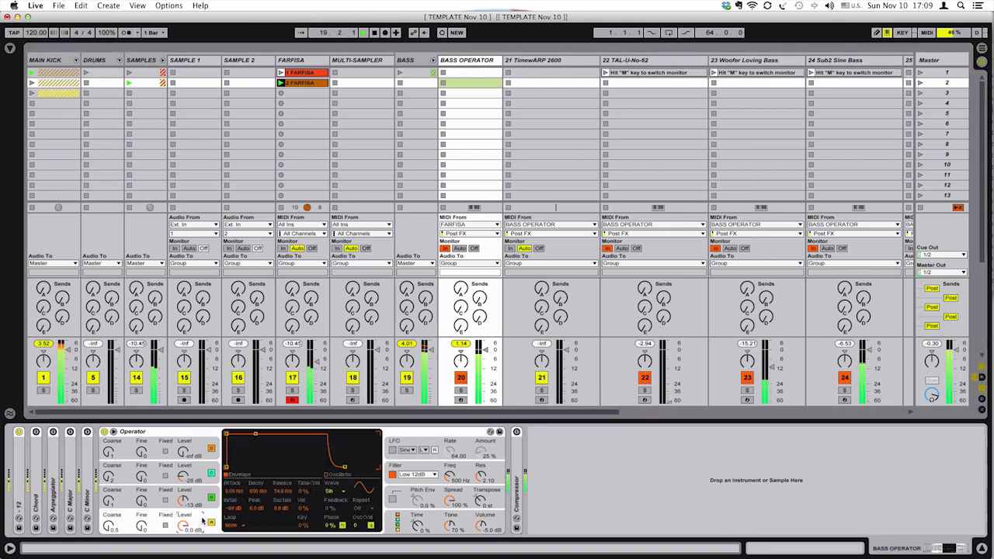
{"action": "left_click", "coordinate": [404, 495]}
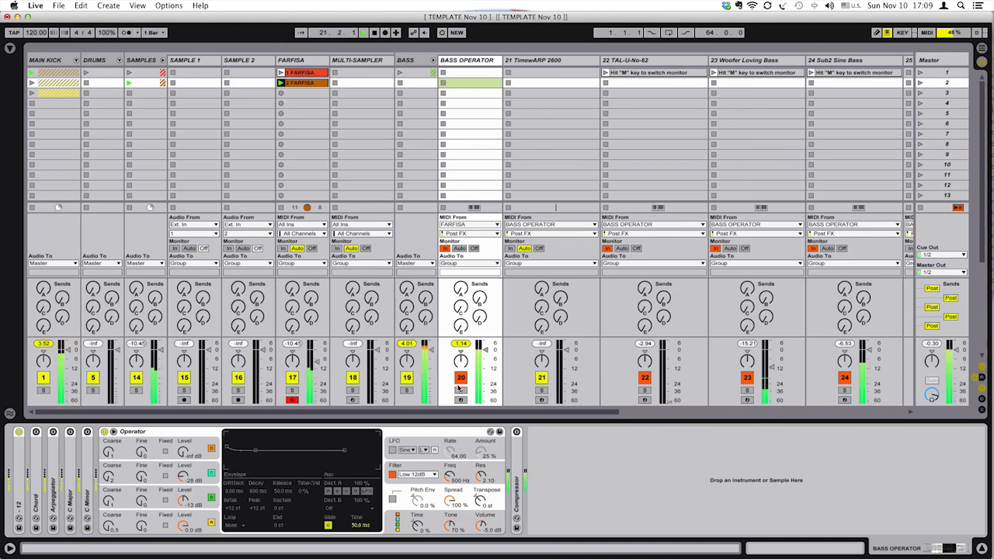
Lower the BASS OPERATOR track's volume slightly and select the FARFISA track.
{"action": "mouse_move", "coordinate": [479, 359]}
{"action": "left_mouse_down"}
{"action": "mouse_move", "coordinate": [484, 401]}
{"action": "mouse_move", "coordinate": [485, 358]}
{"action": "left_mouse_up"}
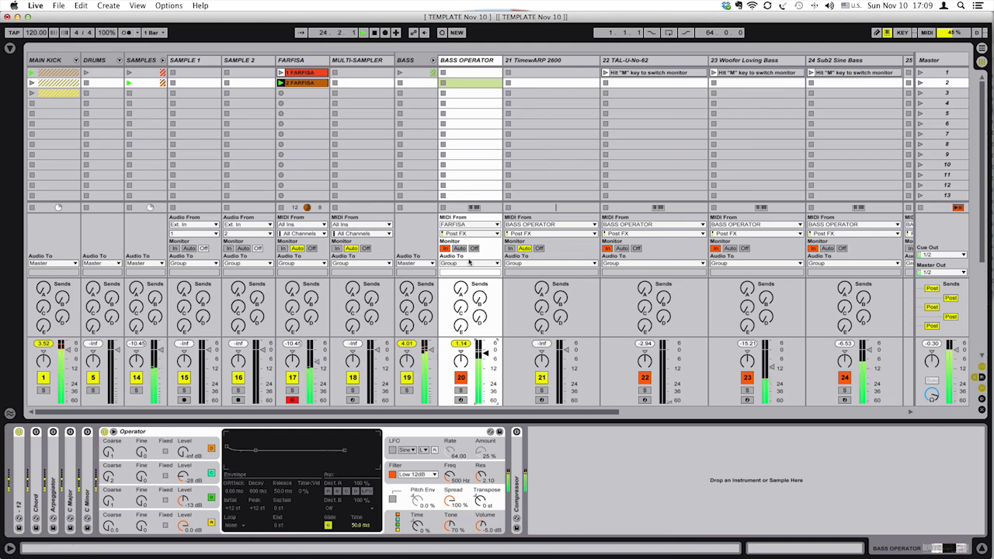
{"action": "left_click", "coordinate": [317, 62]}
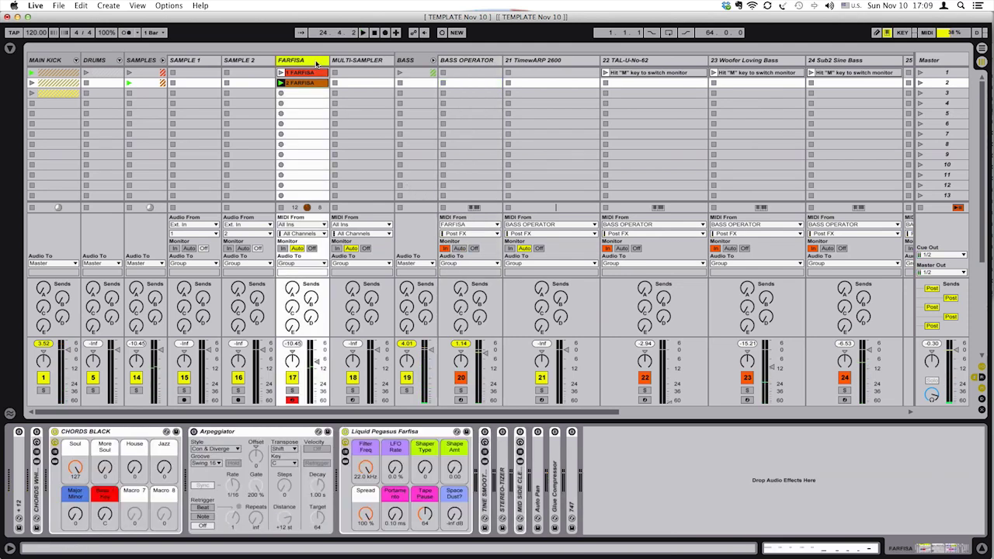
Set the BASS OPERATOR track's MIDI source to Pre FX, restart playback and unfold the track's -12 Pitch device.
{"action": "left_click", "coordinate": [456, 234]}
{"action": "left_click", "coordinate": [457, 241]}
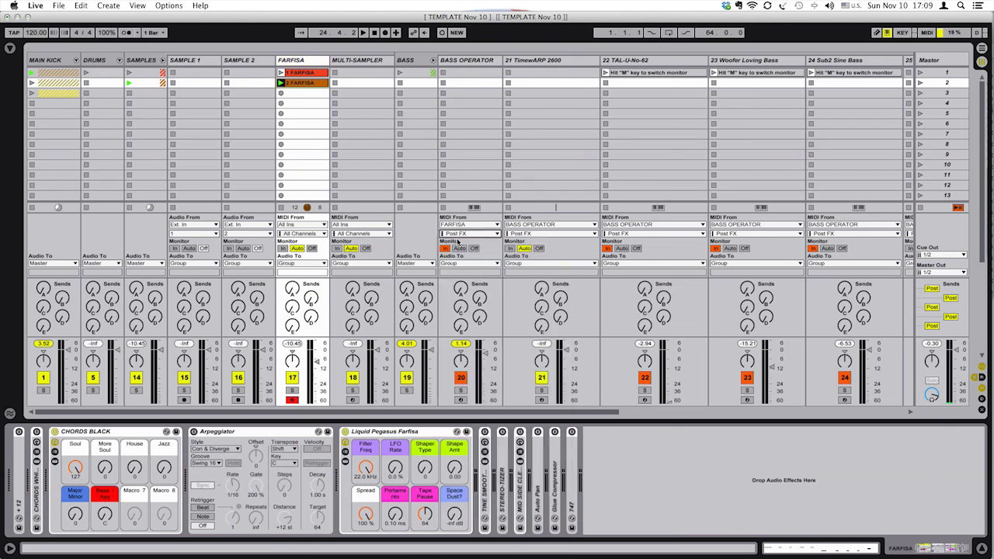
{"action": "key", "text": "space"}
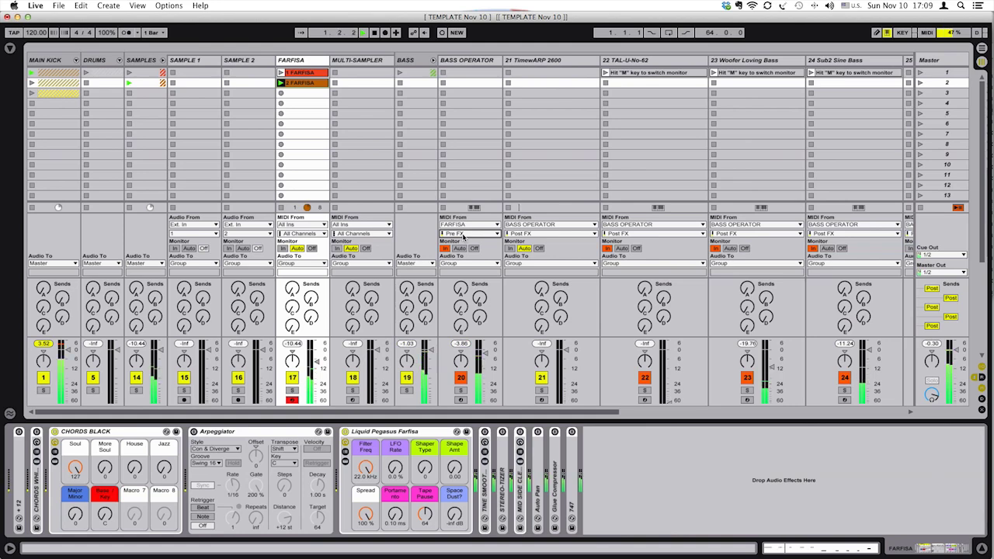
{"action": "left_click", "coordinate": [452, 62]}
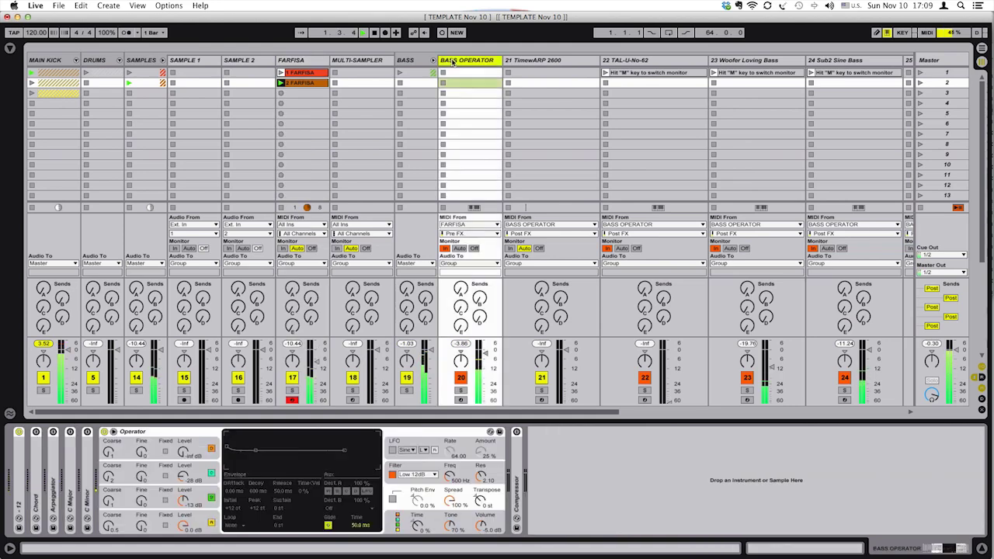
{"action": "double_click", "coordinate": [20, 449]}
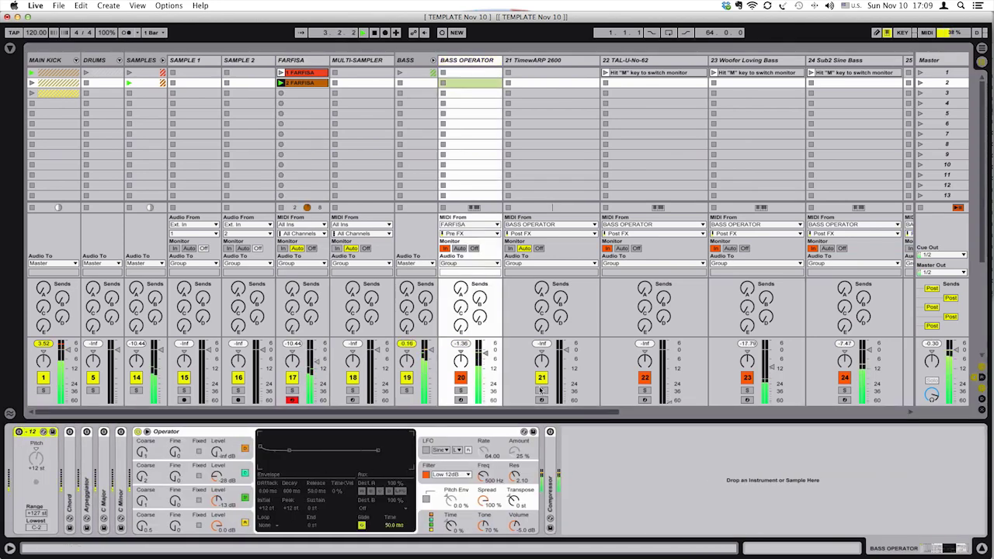
Lower the BASS OPERATOR track's volume to -11.3 dB and raise the TAL-U-No-62 track's volume.
{"action": "left_click_drag", "start_coordinate": [486, 354], "coordinate": [486, 368]}
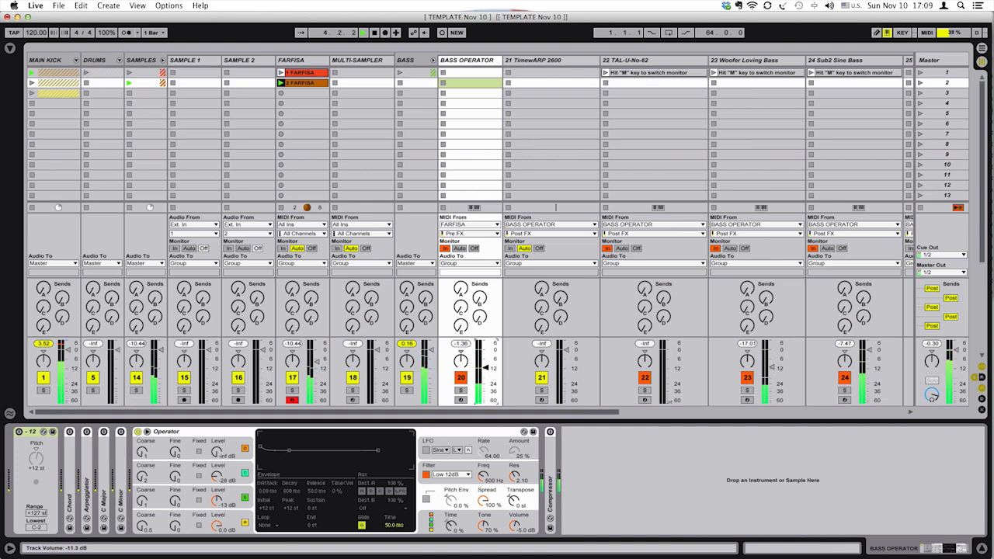
{"action": "left_click_drag", "start_coordinate": [669, 370], "coordinate": [665, 356]}
{"action": "left_click", "coordinate": [639, 83]}
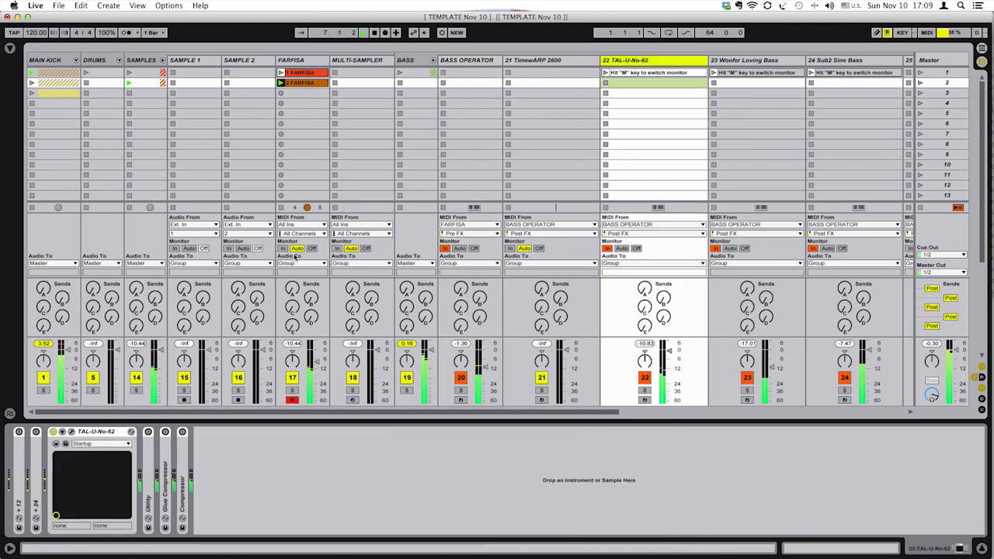
In the TAL-U-No-62 synth editor, lower the filter's envelope amount slightly and bring filter LFO, resonance and DCO PWM to minimum.
{"action": "left_click", "coordinate": [72, 432]}
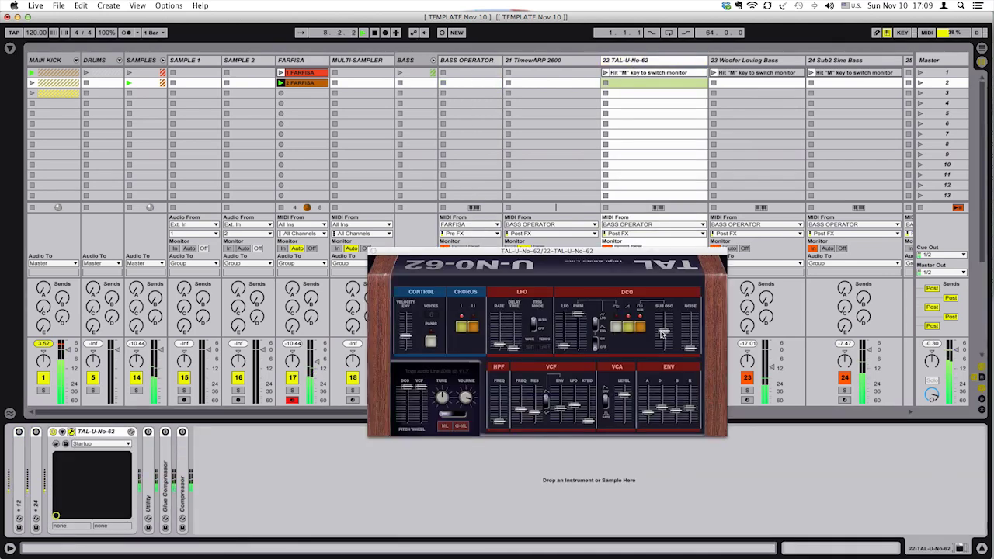
{"action": "left_click_drag", "start_coordinate": [563, 408], "coordinate": [563, 414]}
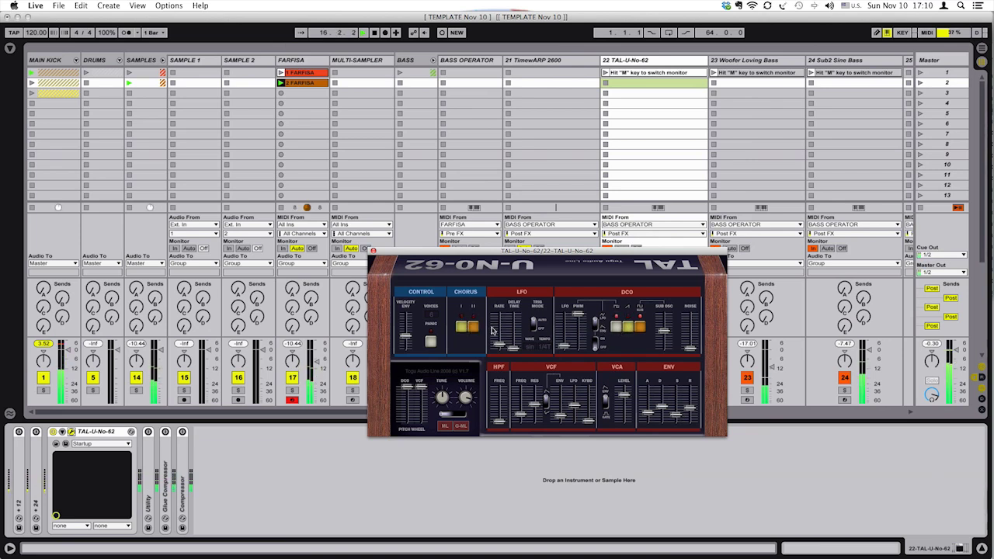
{"action": "left_click_drag", "start_coordinate": [572, 403], "coordinate": [576, 445]}
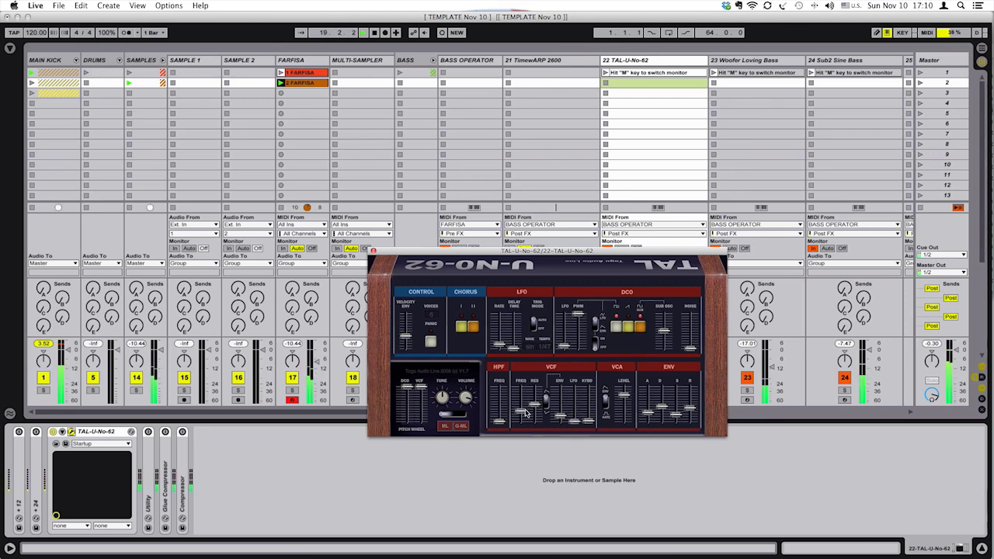
{"action": "left_click_drag", "start_coordinate": [532, 416], "coordinate": [532, 440]}
{"action": "mouse_move", "coordinate": [575, 332]}
{"action": "left_mouse_down"}
{"action": "mouse_move", "coordinate": [575, 353]}
{"action": "mouse_move", "coordinate": [579, 309]}
{"action": "mouse_move", "coordinate": [579, 351]}
{"action": "left_mouse_up"}
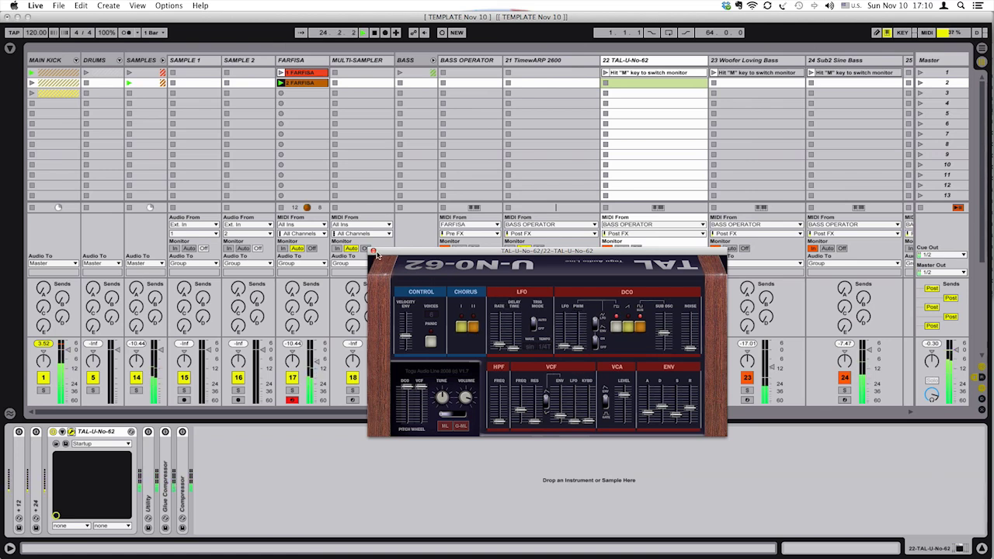
{"action": "left_click", "coordinate": [373, 252]}
Fold the BASS group, unfold the DRUMS group and select the SNARE track.
{"action": "left_click", "coordinate": [543, 61]}
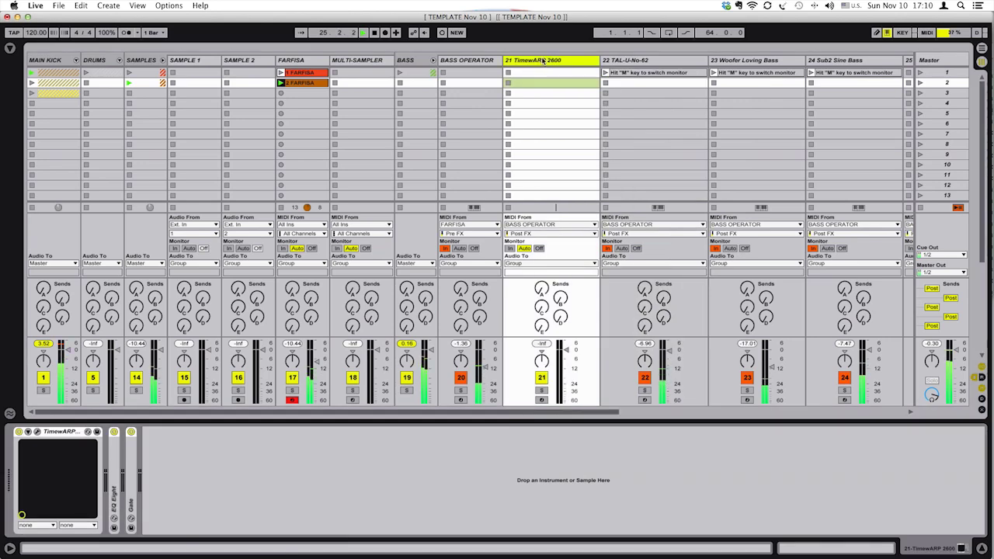
{"action": "left_click", "coordinate": [432, 61]}
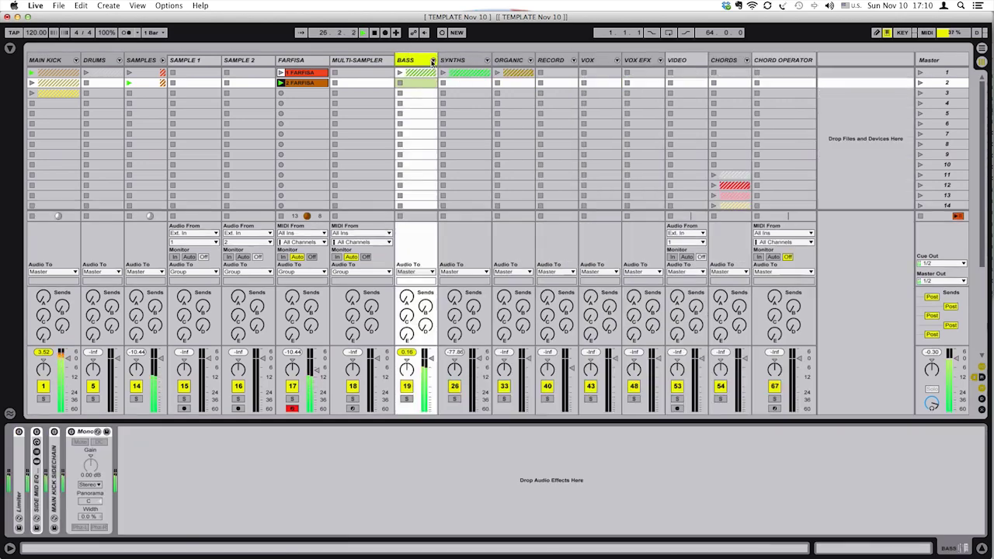
{"action": "left_click", "coordinate": [119, 60]}
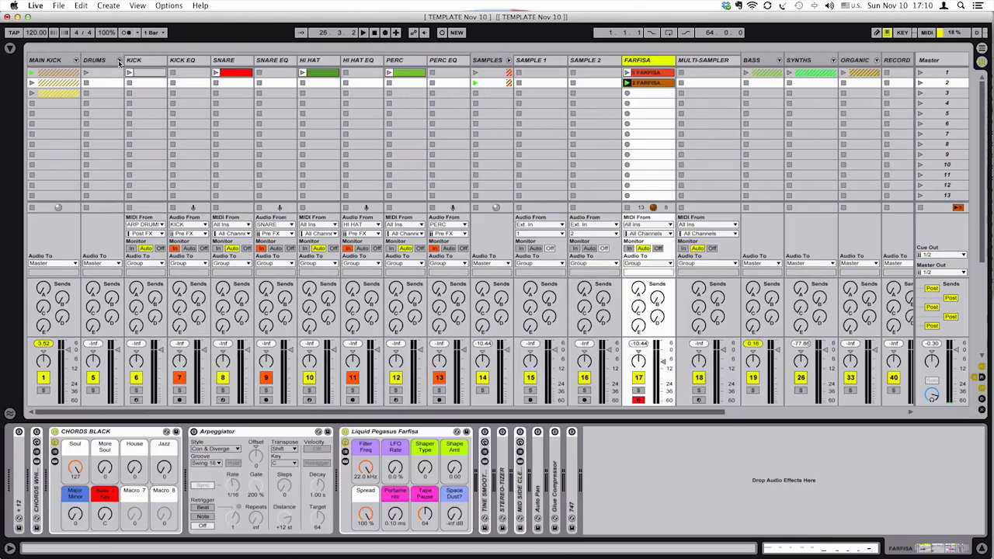
{"action": "left_click", "coordinate": [236, 64]}
Search the samples for "clap" and load Clap Acoustified 01 1 through 06 1 into the SNARE Drum Rack from pad C1.
{"action": "left_click", "coordinate": [10, 48]}
{"action": "left_click", "coordinate": [60, 51]}
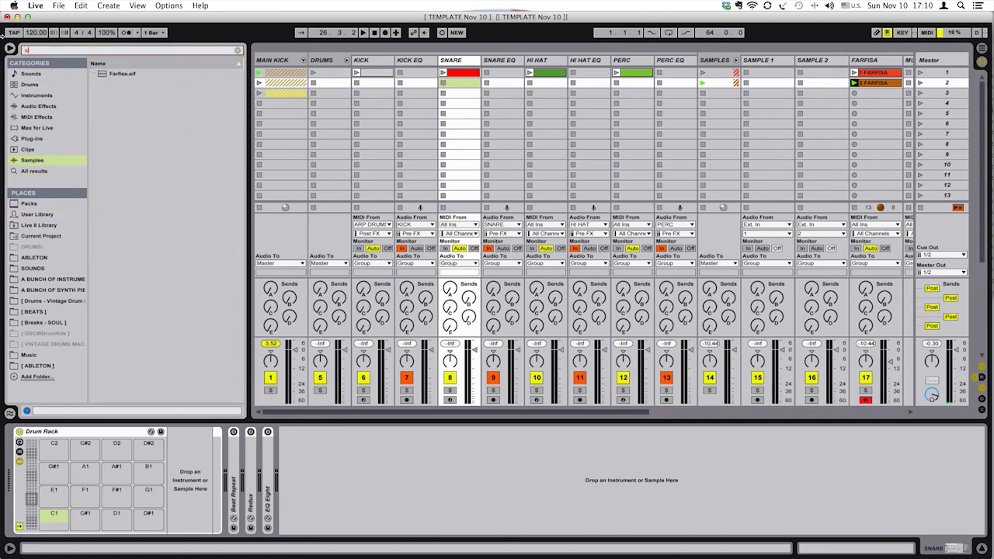
{"action": "type", "text": "lap"}
{"action": "left_click", "coordinate": [165, 75]}
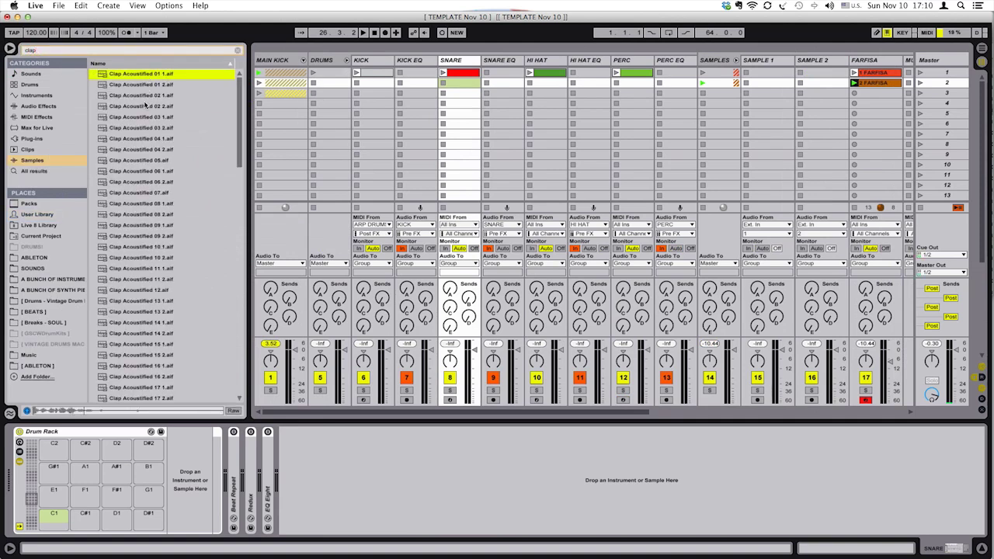
{"action": "left_click", "coordinate": [143, 171], "text": "shift"}
{"action": "left_click_drag", "start_coordinate": [99, 78], "coordinate": [75, 507]}
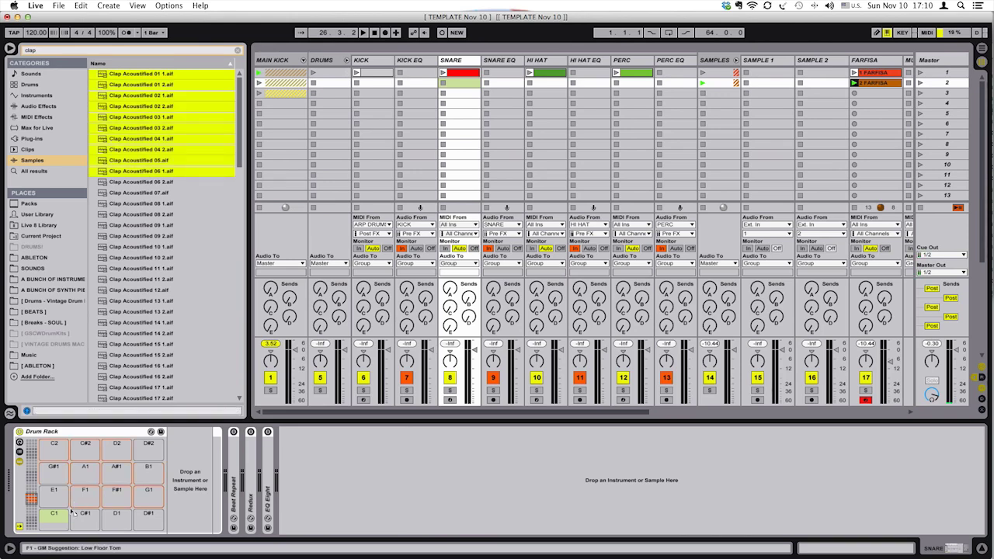
{"action": "left_click", "coordinate": [10, 48]}
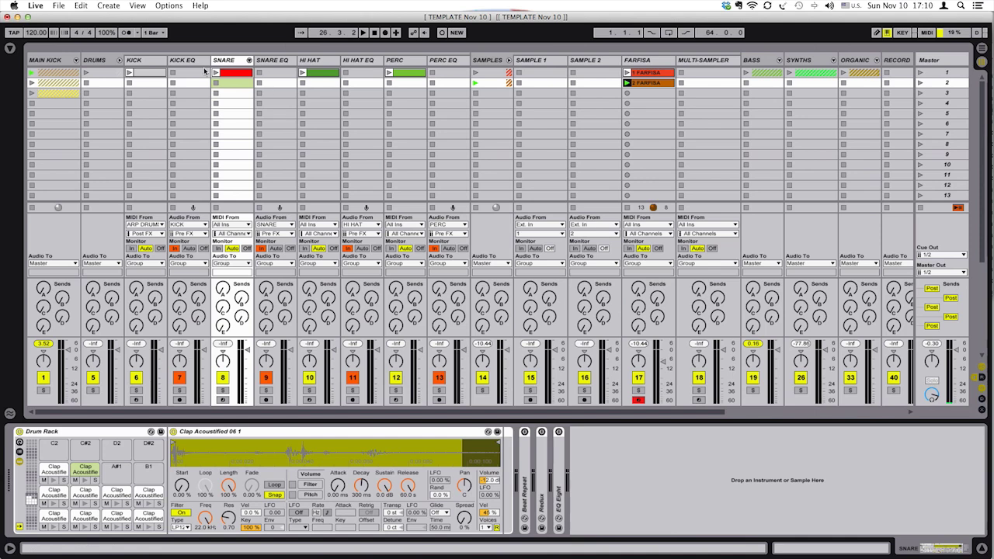
Launch the SNARE clip and shorten the Clap Acoustified 01 1 sample on pad C1 to about half its length.
{"action": "left_click", "coordinate": [217, 73]}
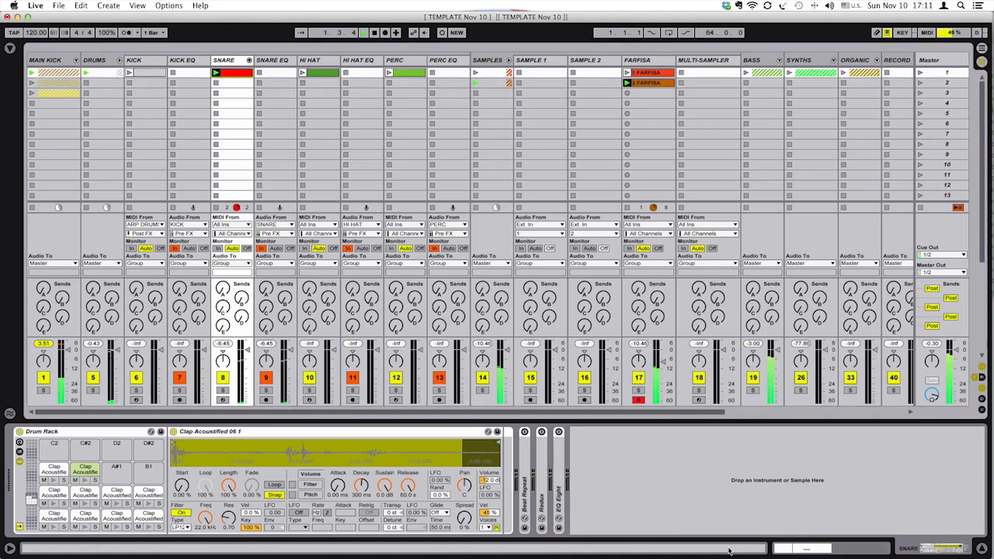
{"action": "left_click", "coordinate": [54, 516]}
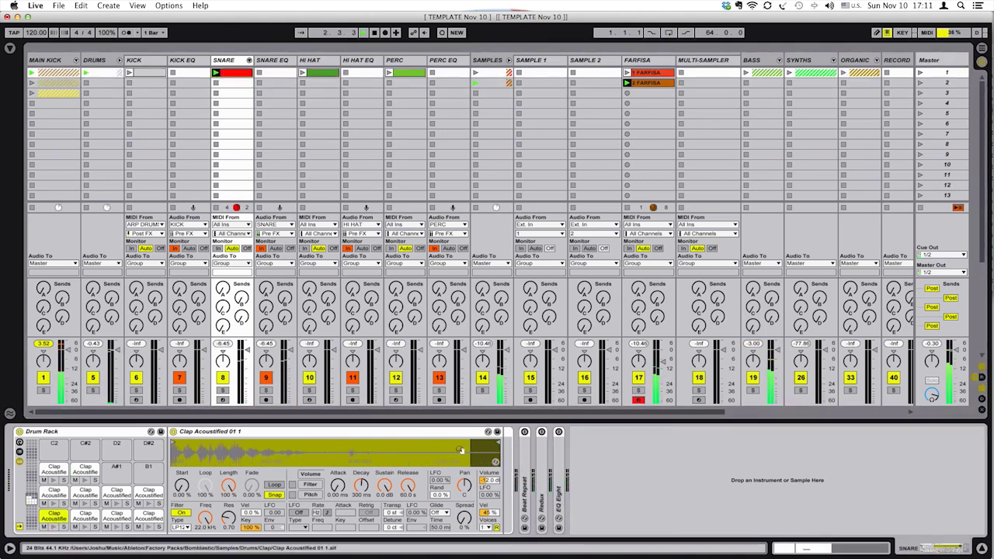
{"action": "left_click_drag", "start_coordinate": [494, 441], "coordinate": [320, 438]}
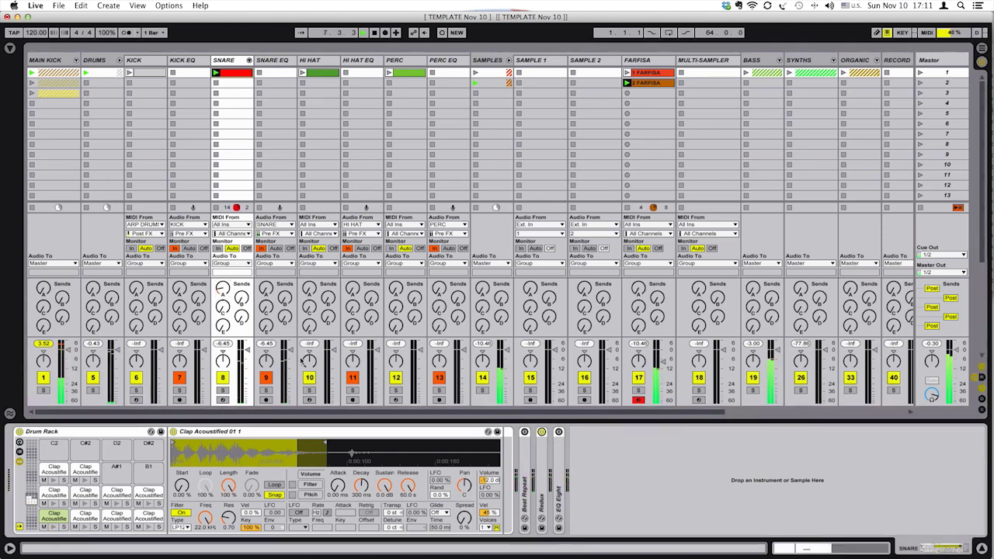
Unfold the Redux device on SNARE and set the SNARE EQ track's volume to -16.0 dB, then fold the DRUMS group.
{"action": "double_click", "coordinate": [541, 474]}
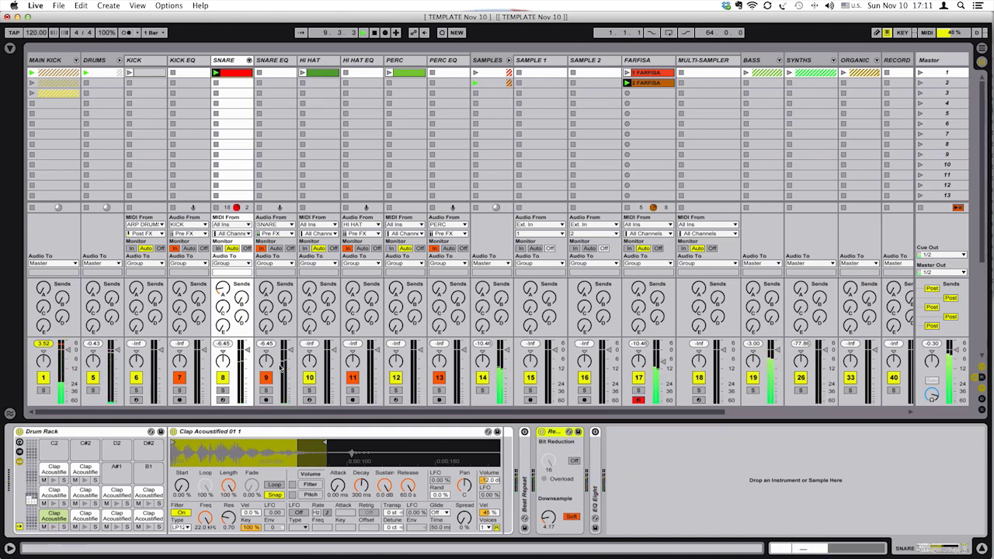
{"action": "left_click_drag", "start_coordinate": [290, 374], "coordinate": [290, 375]}
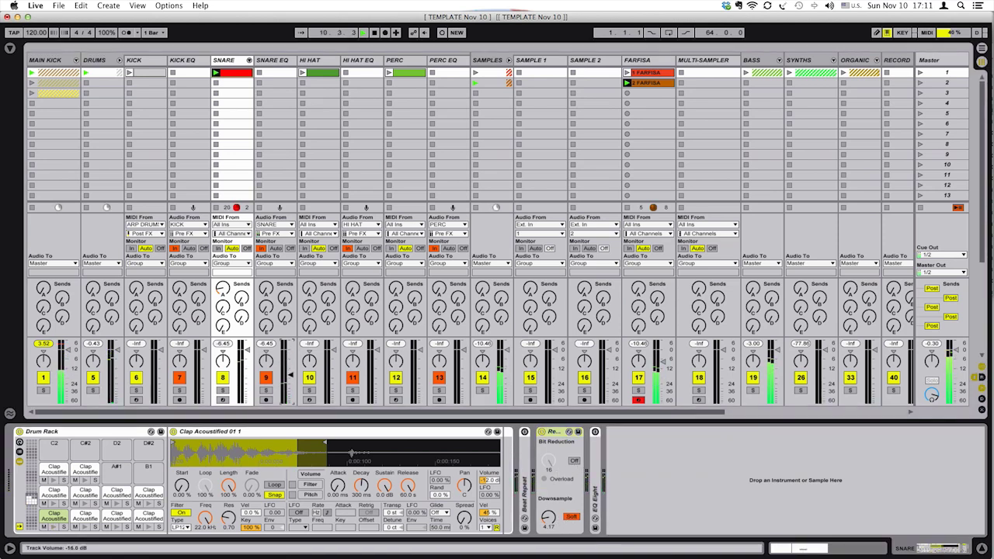
{"action": "left_click", "coordinate": [86, 60]}
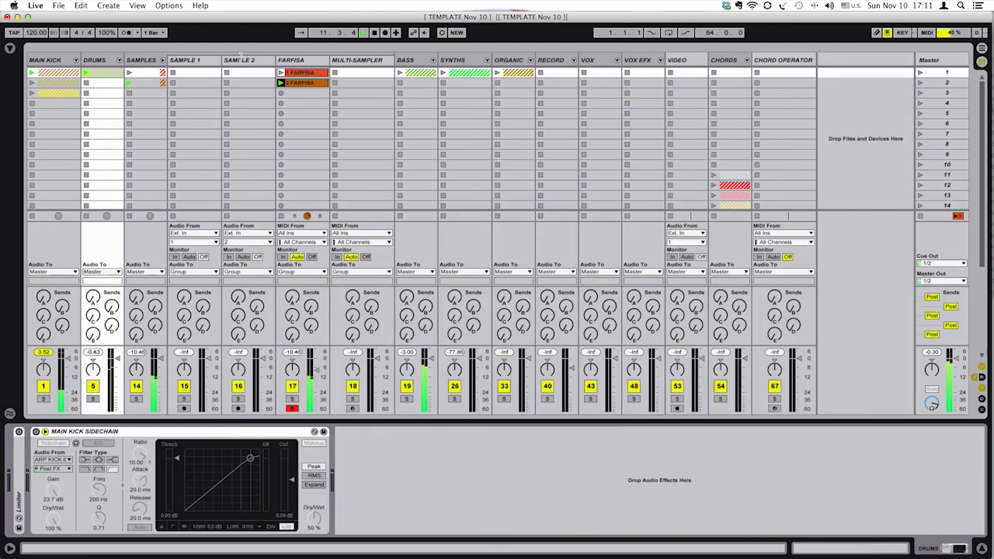
In FARFISA's Liquid Pegasus Farfisa rack, set Portamento to 5.40 ms, Tape Pause to 26 and Space Dust to -38 dB during playback.
{"action": "left_click", "coordinate": [308, 61]}
{"action": "left_click", "coordinate": [304, 93]}
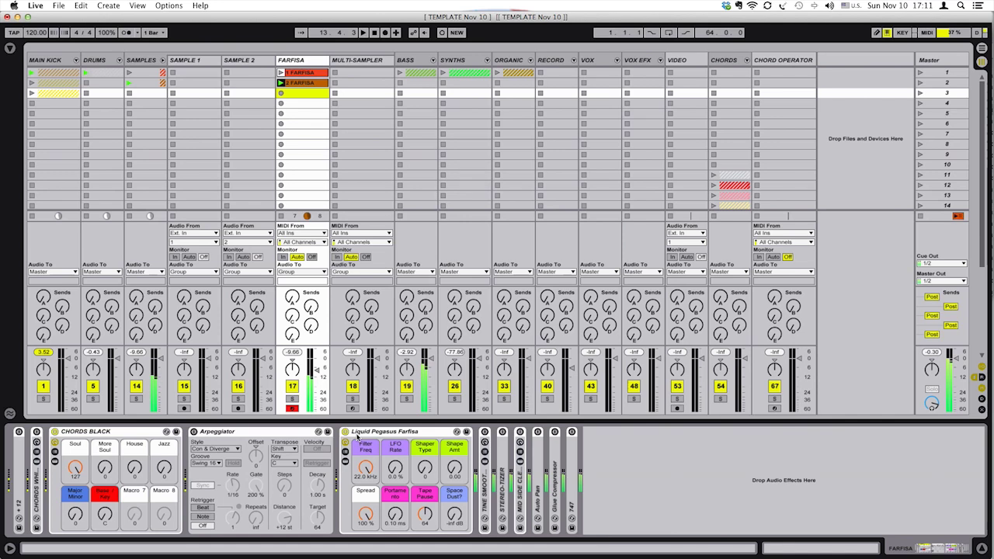
{"action": "key", "text": "z"}
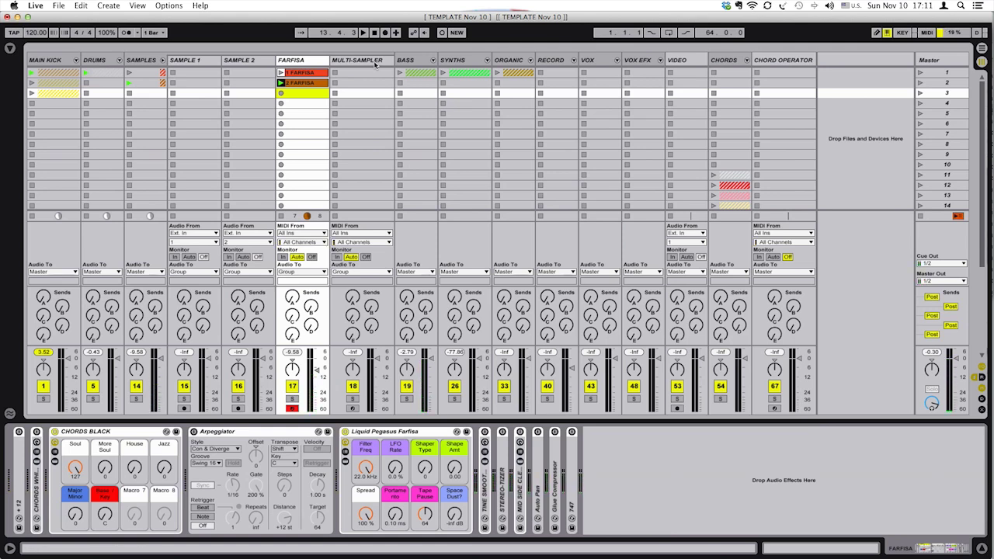
{"action": "key", "text": "space"}
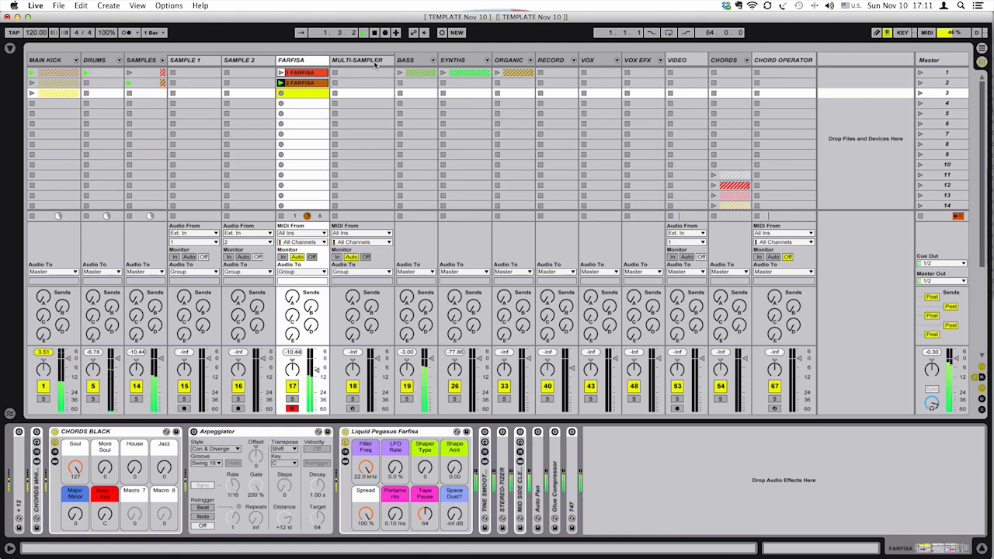
{"action": "left_click_drag", "start_coordinate": [395, 514], "coordinate": [394, 495]}
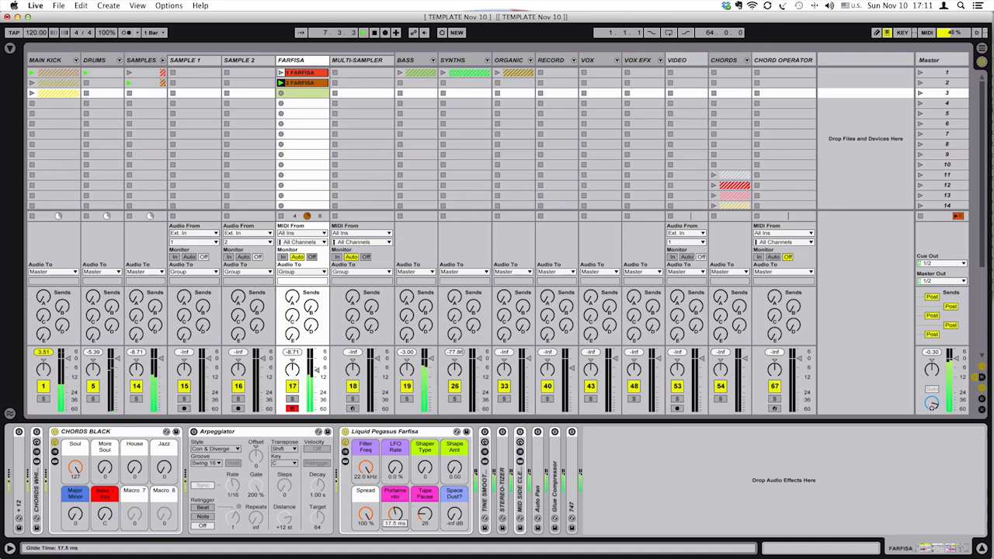
{"action": "left_click_drag", "start_coordinate": [460, 516], "coordinate": [460, 504]}
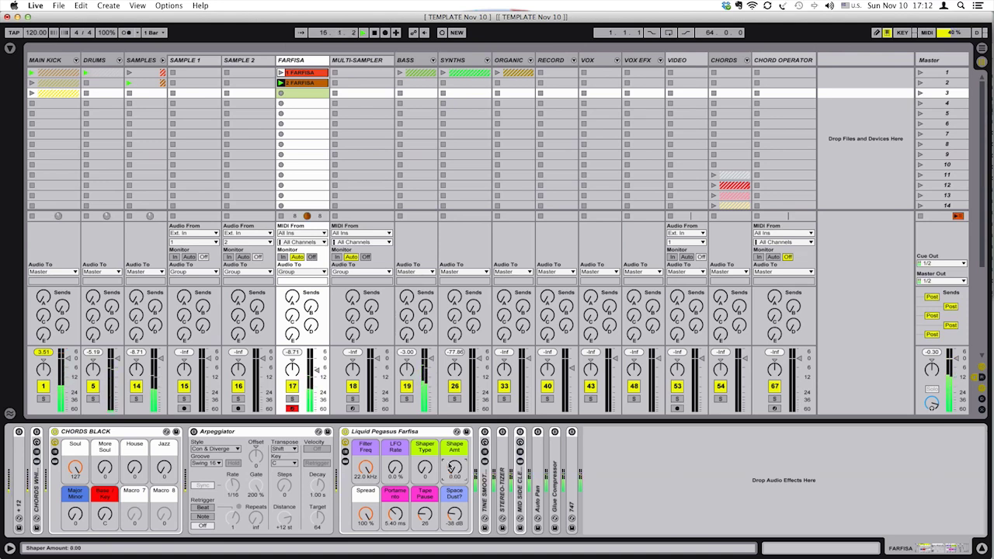
Copy the 2 FARFISA clip into the FARFISA track's third slot and launch the copy.
{"action": "left_click", "coordinate": [303, 84]}
{"action": "left_click", "coordinate": [297, 100]}
{"action": "left_click", "coordinate": [299, 96]}
{"action": "key", "text": "super+v"}
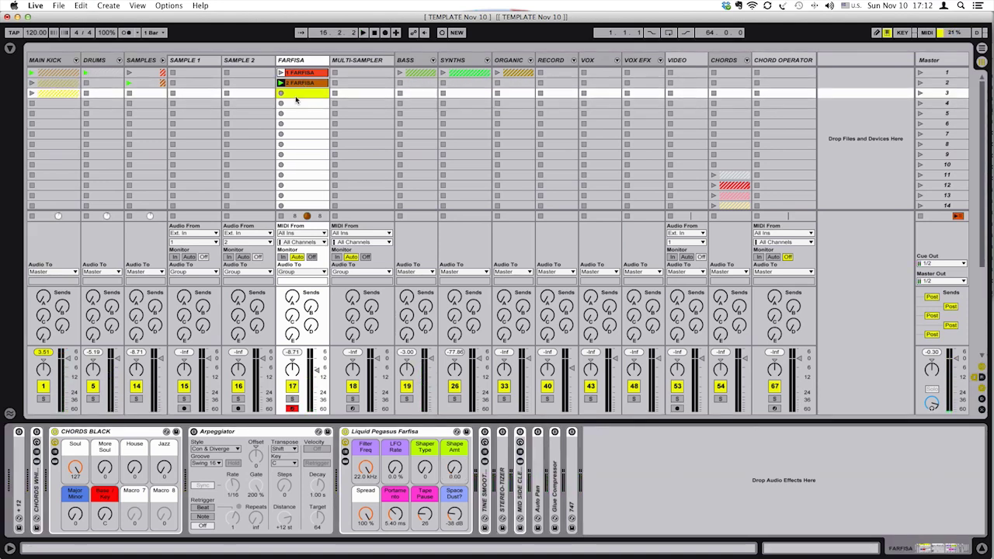
{"action": "left_click", "coordinate": [281, 93]}
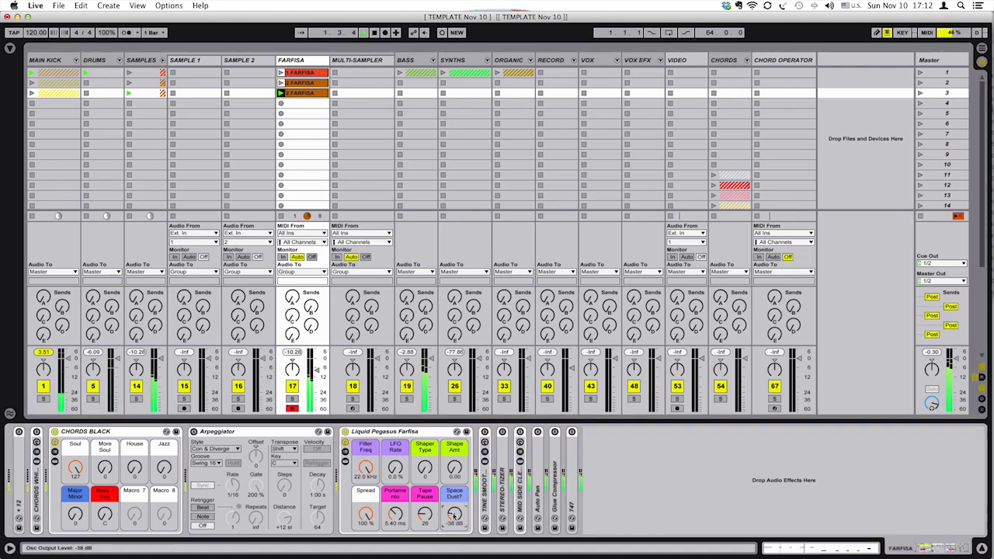
Show the Space Dust envelope of the third FARFISA clip and hide the clip's launch settings.
{"action": "left_click", "coordinate": [786, 550]}
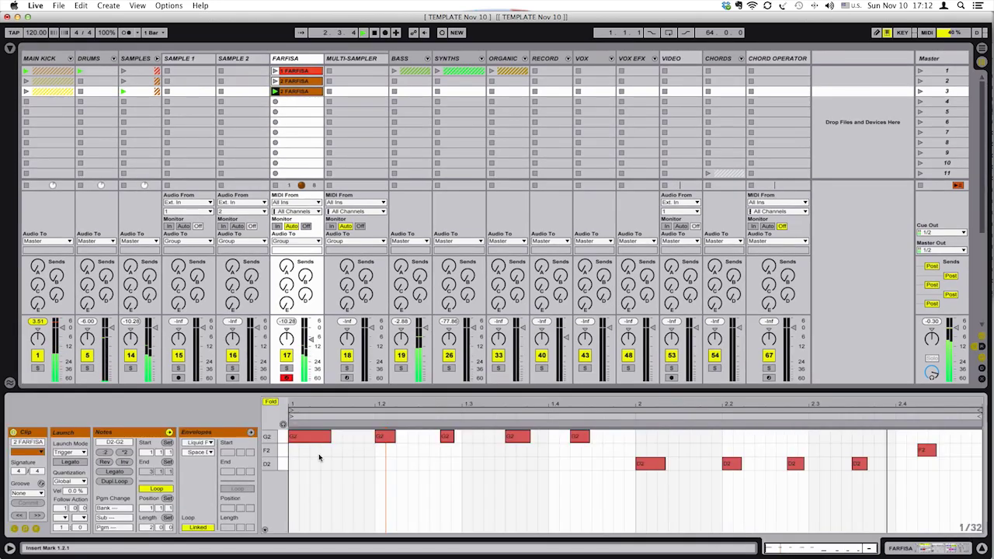
{"action": "left_click", "coordinate": [37, 530]}
{"action": "left_click", "coordinate": [36, 530]}
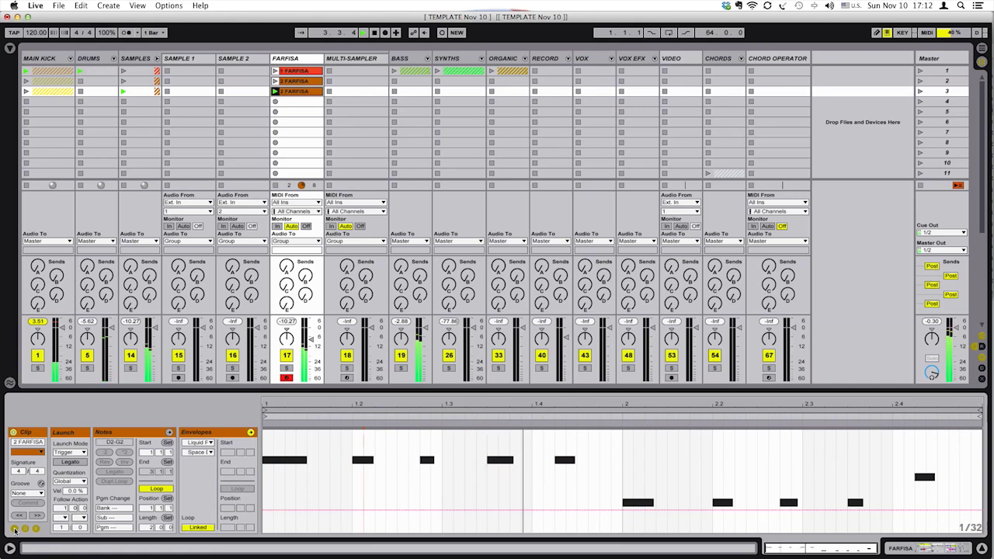
{"action": "left_click", "coordinate": [15, 529]}
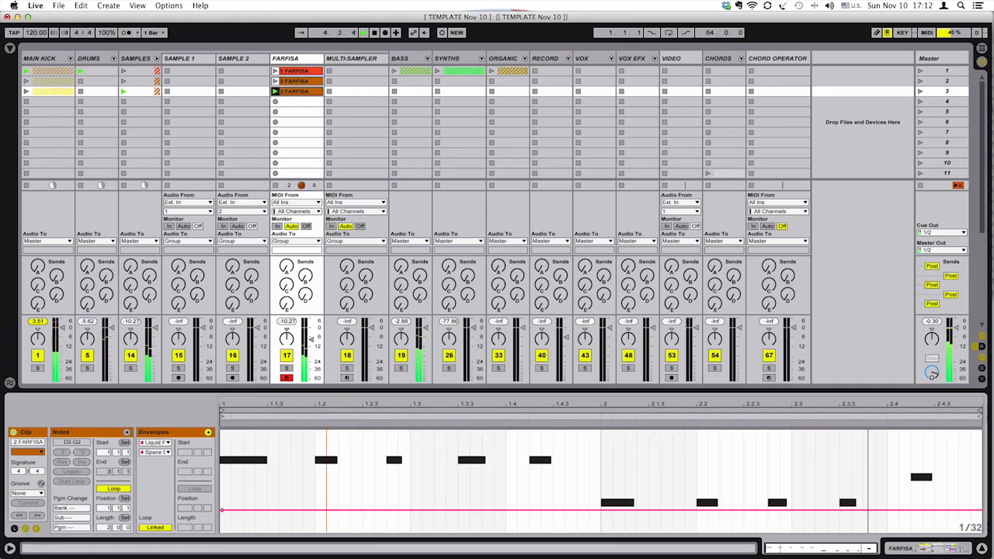
Bring up the Tape Pause macro's envelope in the third FARFISA clip.
{"action": "key", "text": "shift+Tab"}
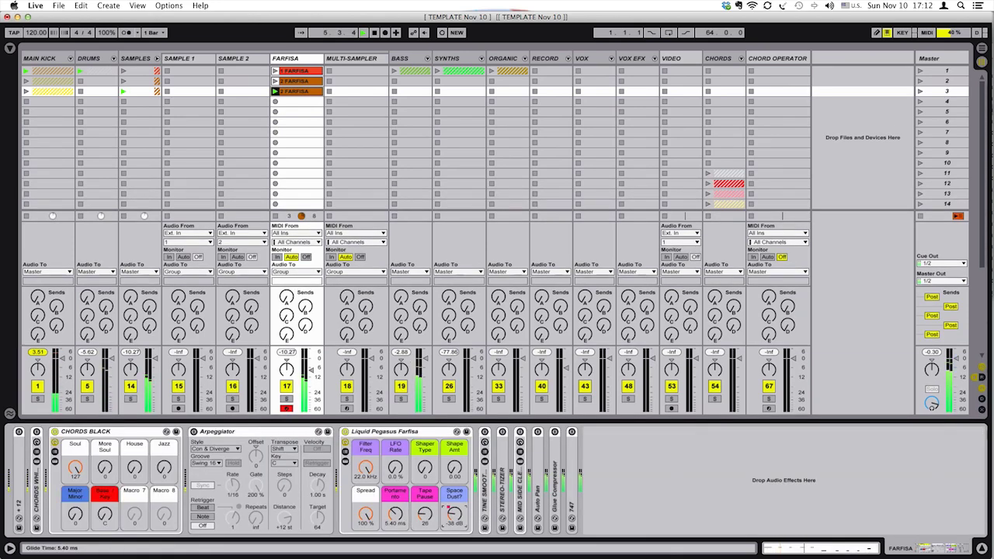
{"action": "left_click", "coordinate": [784, 550]}
{"action": "left_click", "coordinate": [226, 497]}
{"action": "left_click", "coordinate": [922, 549]}
{"action": "left_click", "coordinate": [764, 547]}
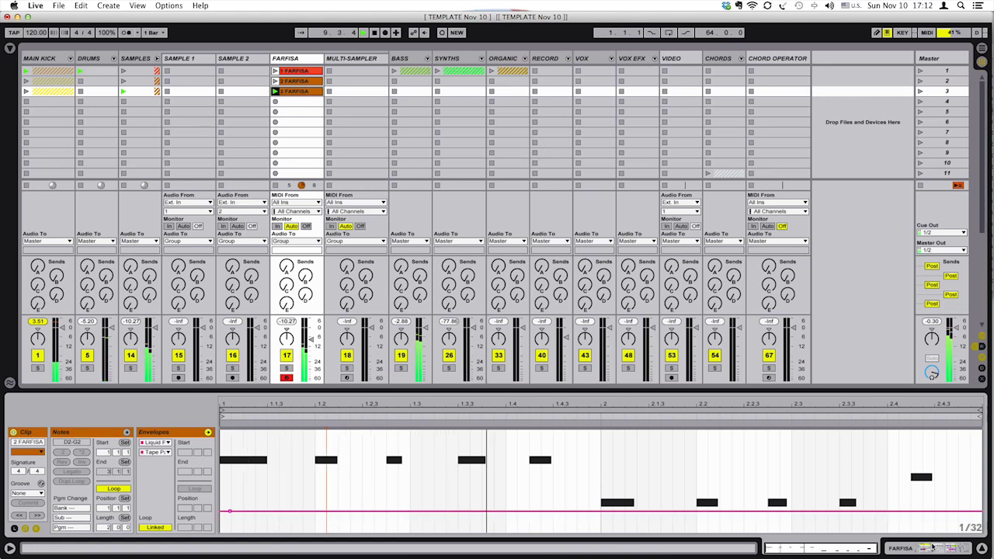
Copy the third FARFISA clip into the fourth slot, launch it and hold its Shape Amt envelope at 45.
{"action": "key", "text": "shift+Tab"}
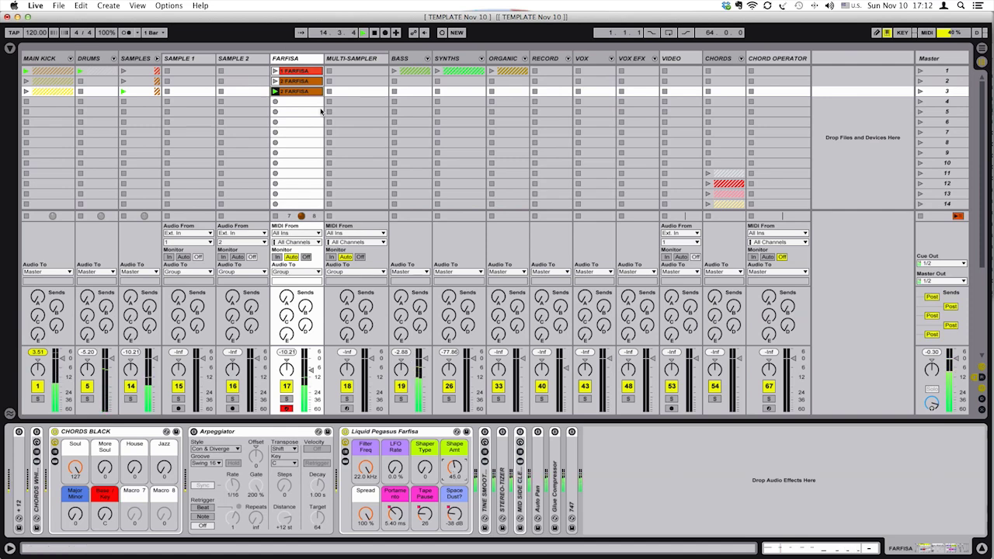
{"action": "left_click", "coordinate": [276, 101]}
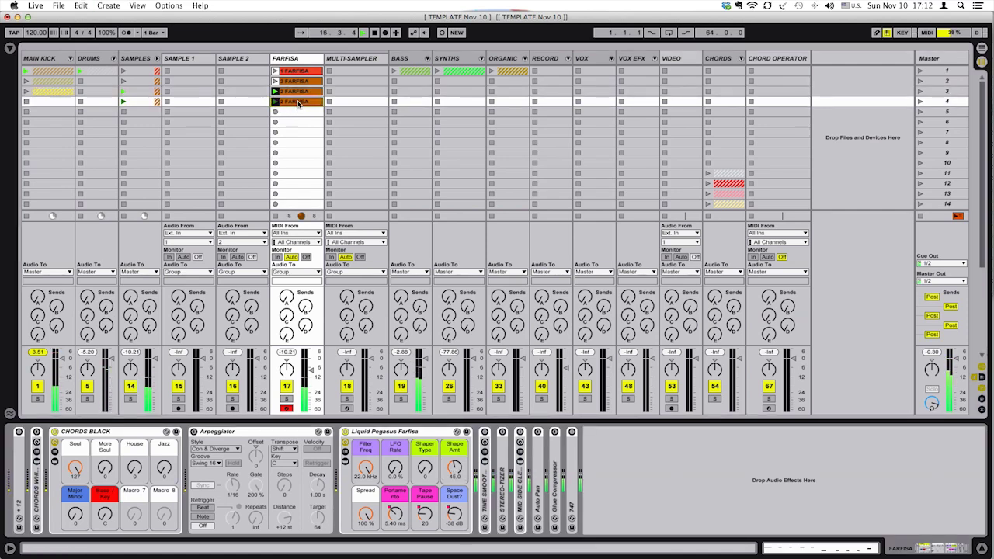
{"action": "left_click", "coordinate": [786, 545]}
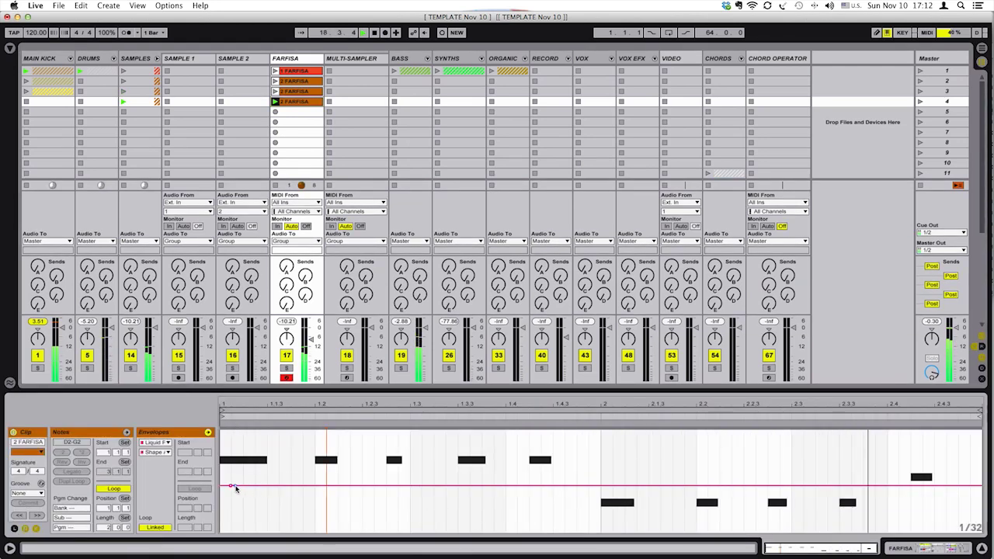
Launch the third FARFISA clip, hold its Shape Amt envelope at 0 and relaunch the fourth clip.
{"action": "left_click", "coordinate": [900, 548]}
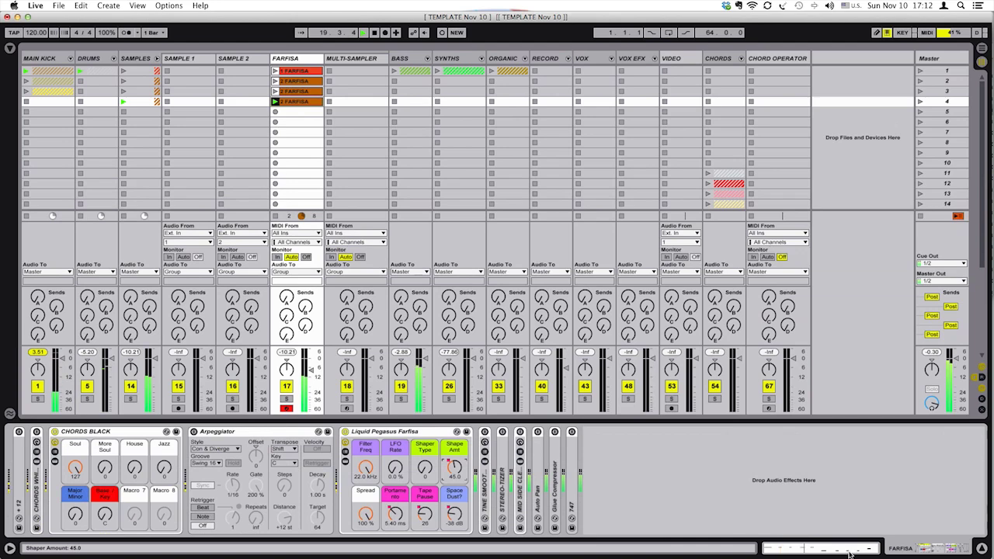
{"action": "left_click", "coordinate": [275, 92]}
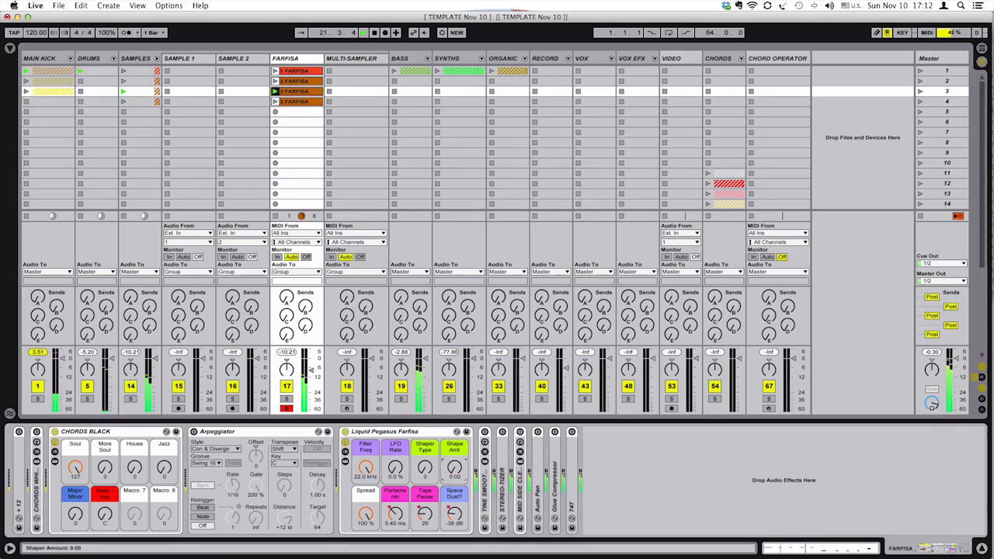
{"action": "left_click", "coordinate": [776, 548]}
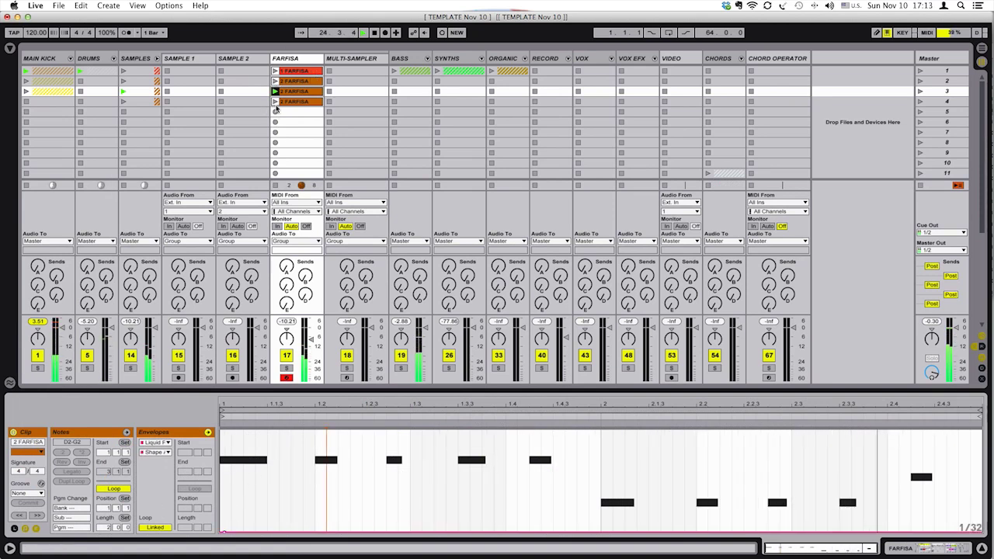
{"action": "left_click", "coordinate": [276, 103]}
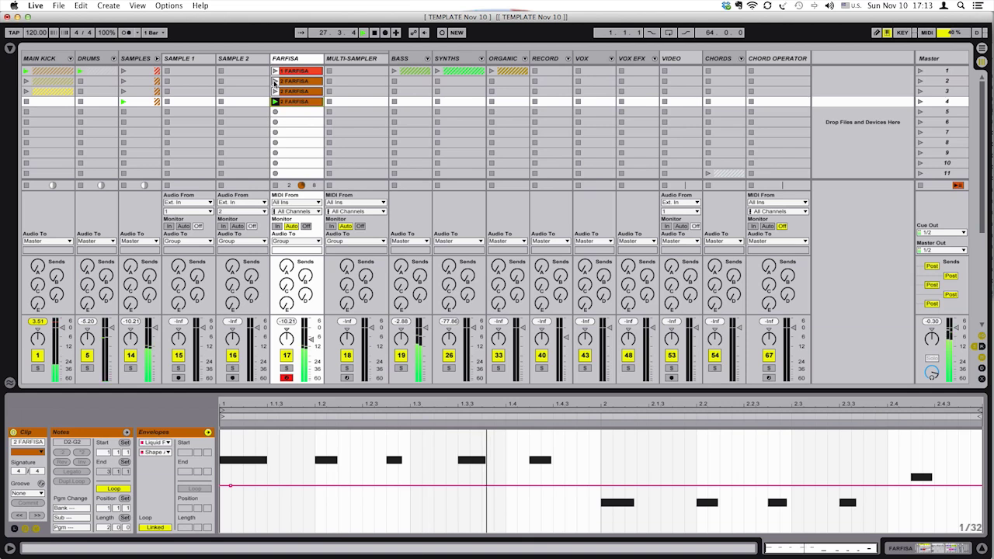
Launch the second FARFISA clip and rename it 1st.
{"action": "left_click", "coordinate": [298, 82]}
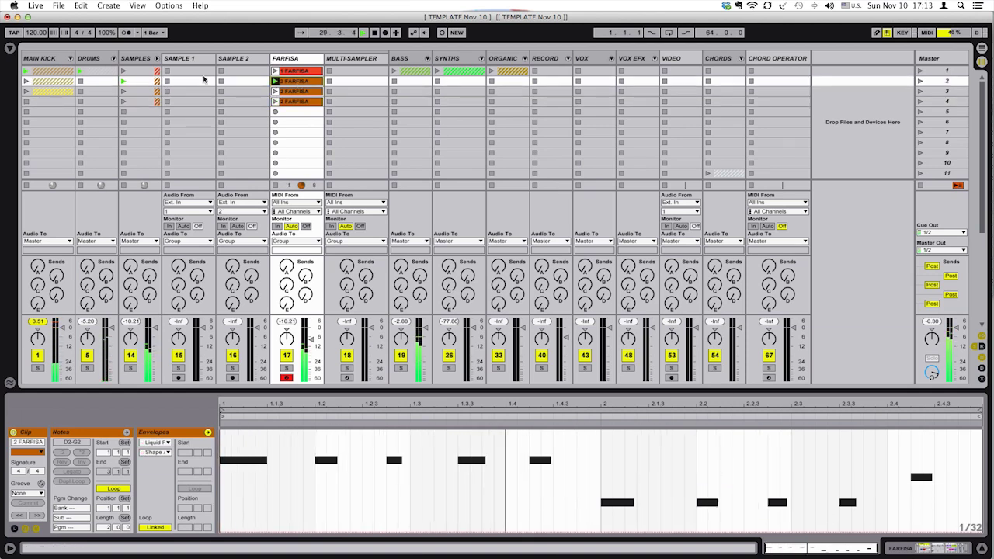
{"action": "key", "text": "super+r"}
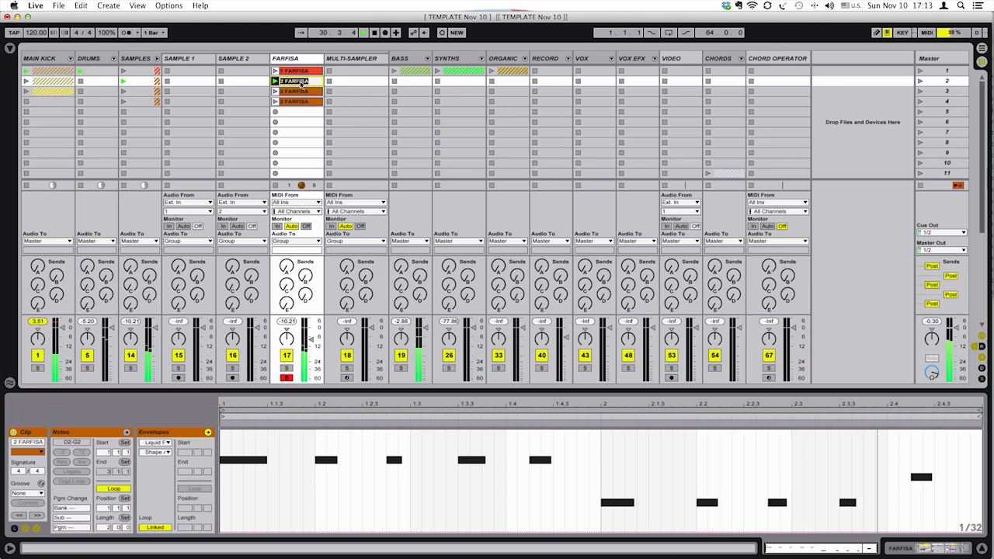
{"action": "type", "text": "1st"}
{"action": "key", "text": "Return"}
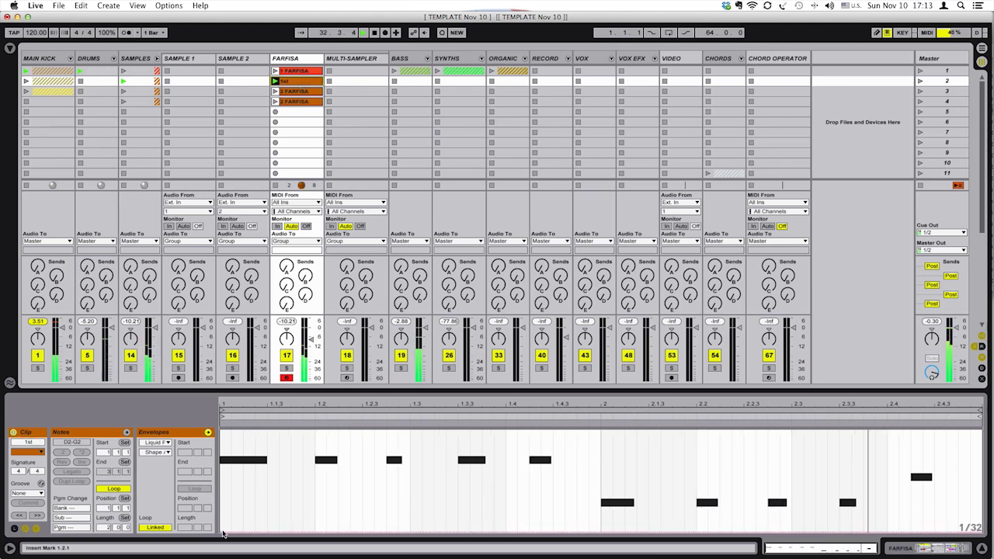
In the 1st clip, hold the envelopes of Shape Amt at 0, Space Dust at -inf dB and Portamento at 0.10 ms.
{"action": "key", "text": "shift+Tab"}
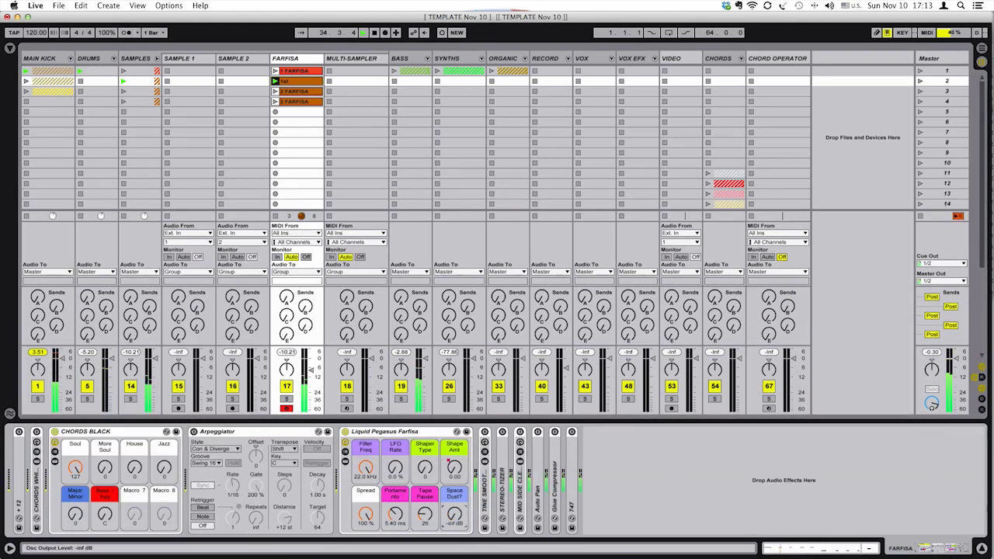
{"action": "key", "text": "shift+Tab"}
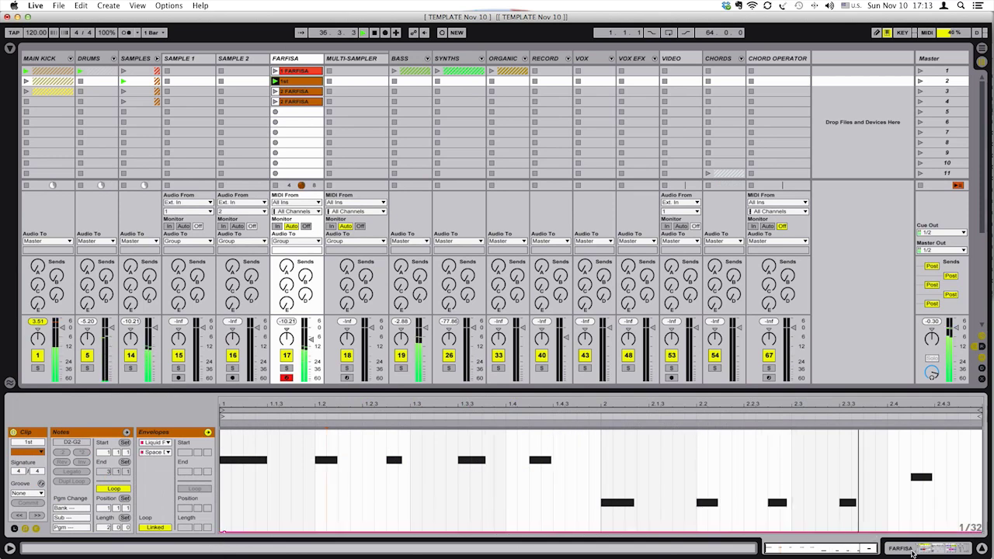
{"action": "key", "text": "shift+Tab"}
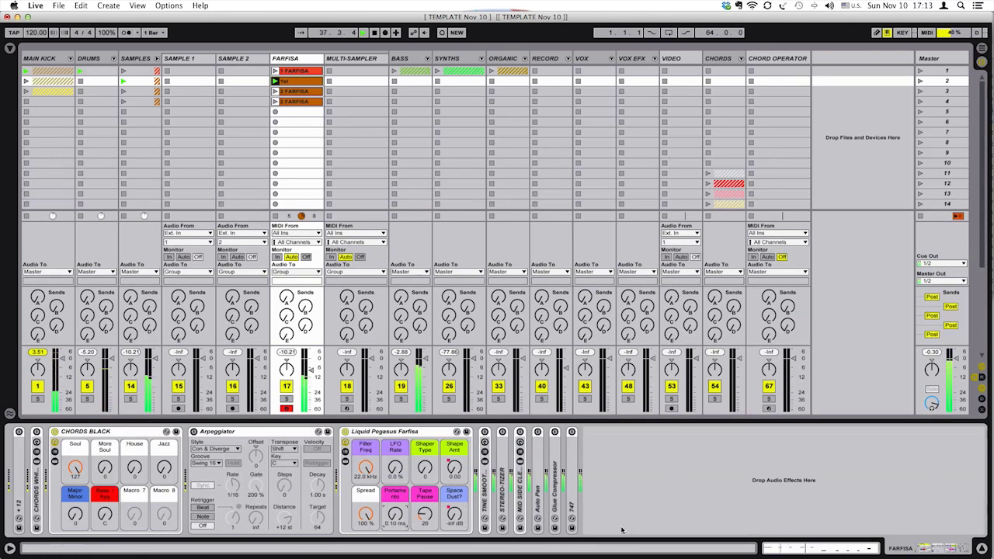
{"action": "key", "text": "shift+Tab"}
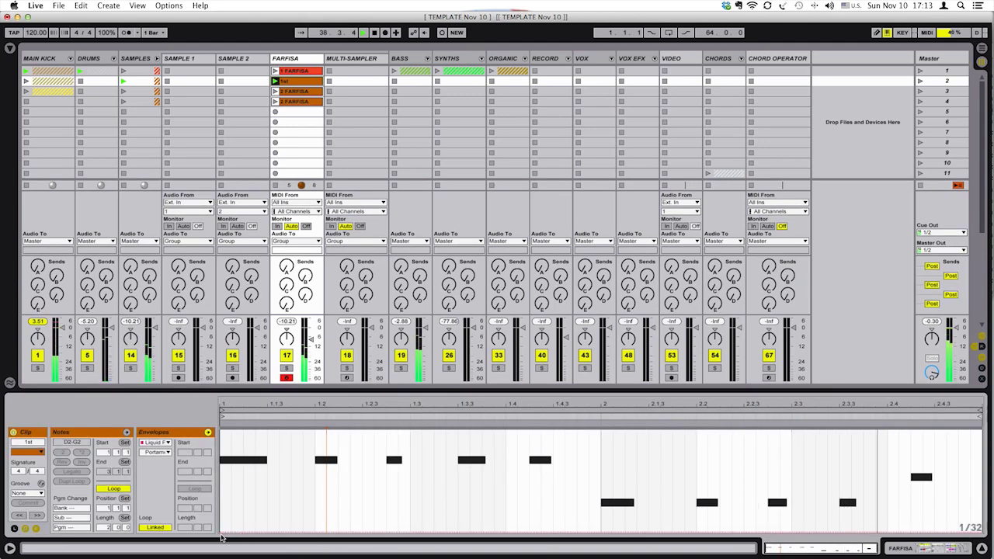
In the 1st clip, hold the Tape Pause envelope at 0 and the Spread envelope at 0 %.
{"action": "key", "text": "shift+Tab"}
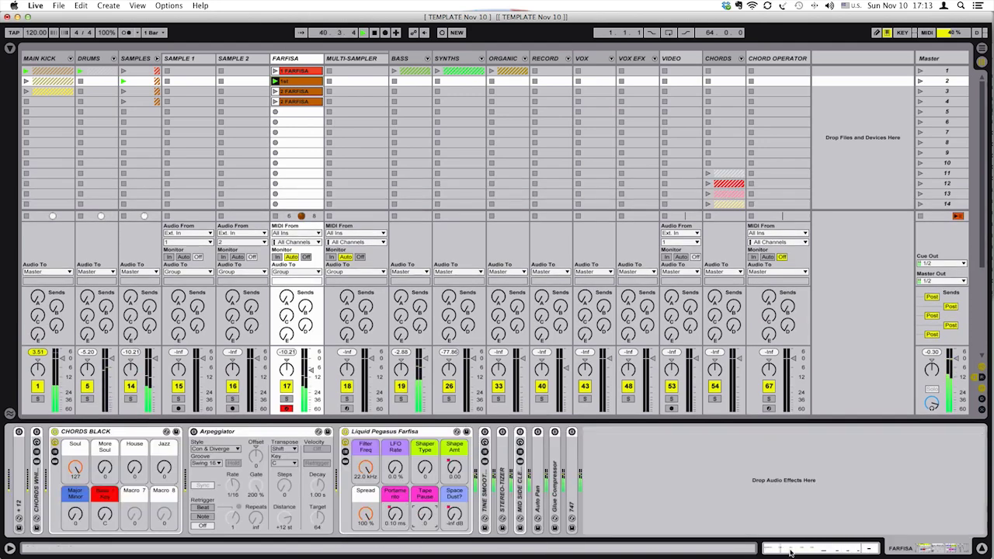
{"action": "key", "text": "shift+Tab"}
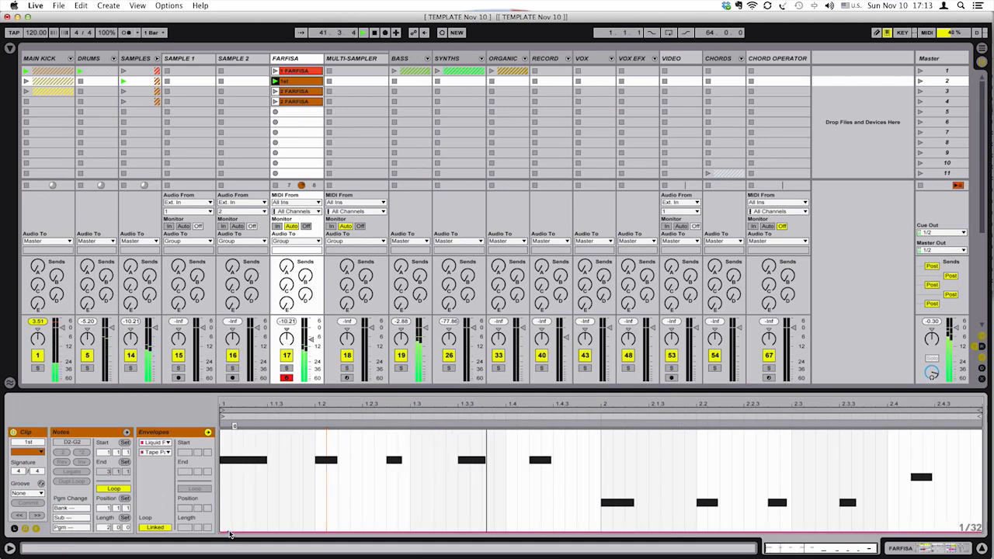
{"action": "left_click", "coordinate": [912, 549]}
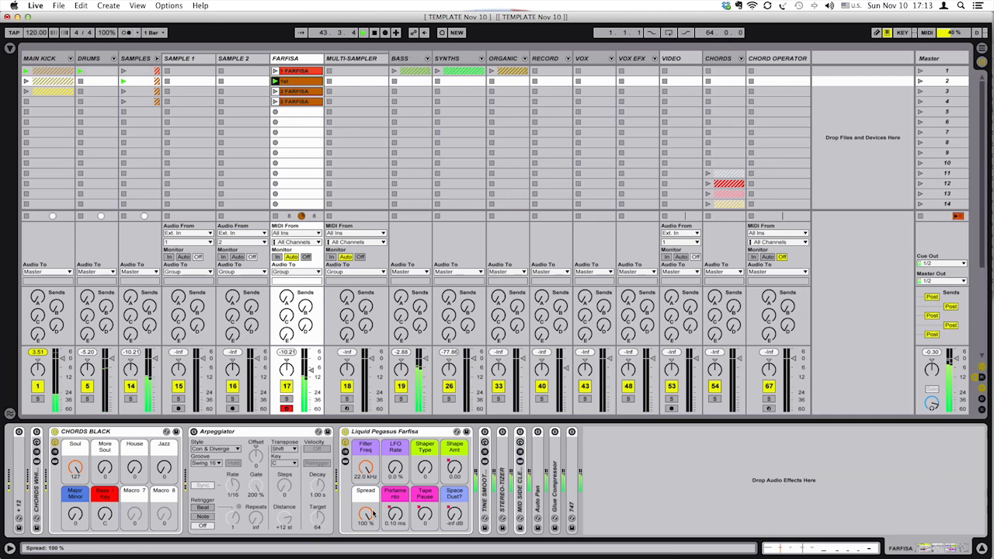
{"action": "left_click", "coordinate": [836, 549]}
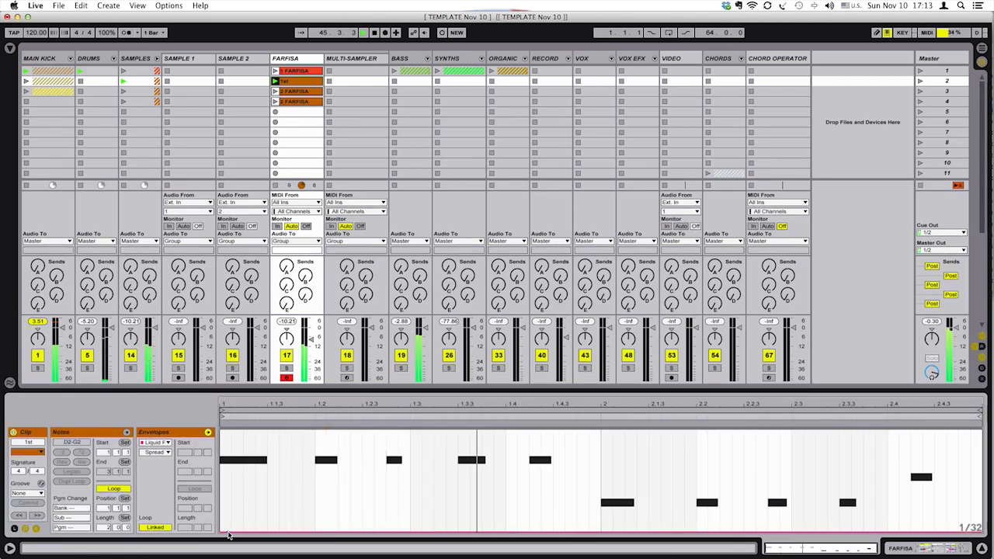
{"action": "key", "text": "shift+Tab"}
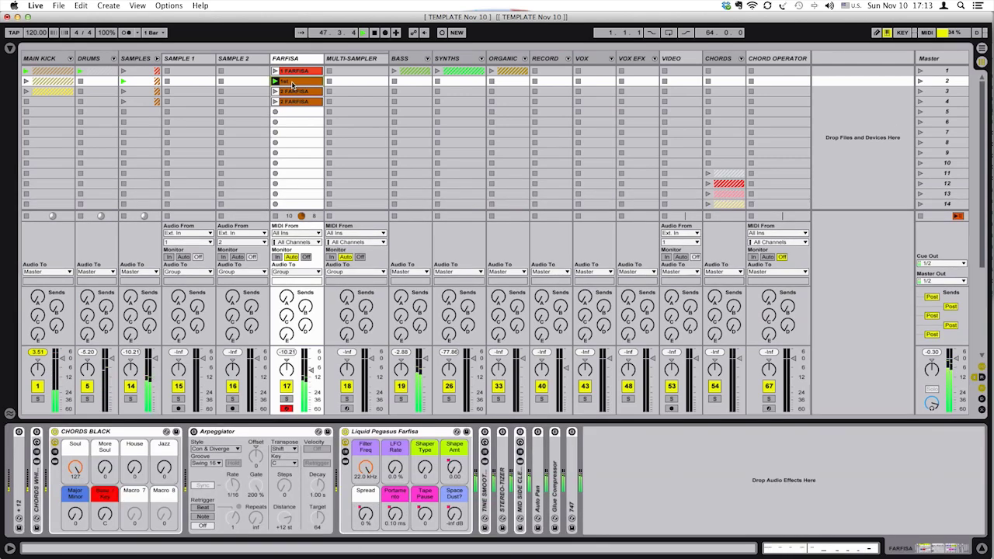
Copy the 1st clip into the FARFISA track's fifth slot and rename the third clip 2nd.
{"action": "left_click", "coordinate": [293, 113]}
{"action": "key", "text": "super+v"}
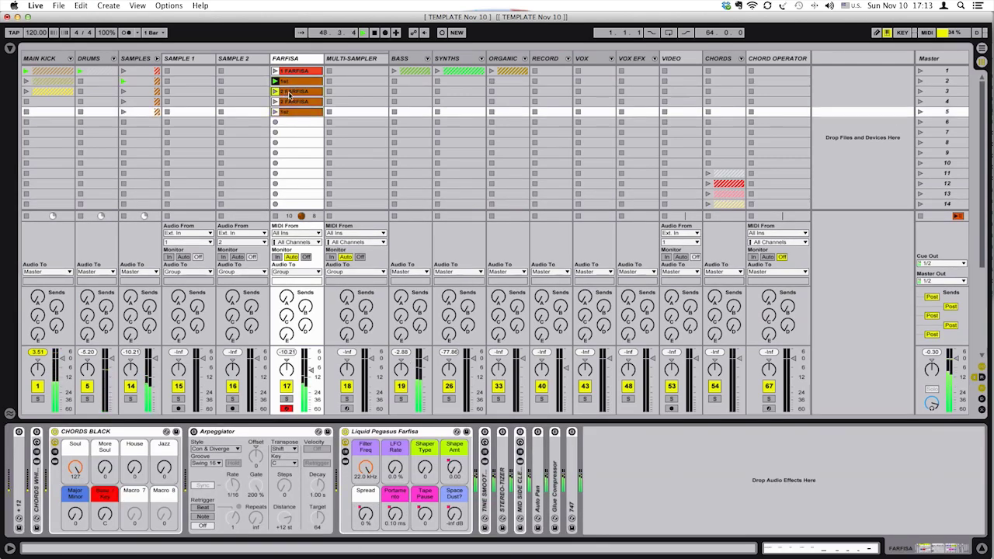
{"action": "left_click", "coordinate": [289, 93]}
{"action": "key", "text": "super+r"}
{"action": "type", "text": "2nd"}
{"action": "key", "text": "Return"}
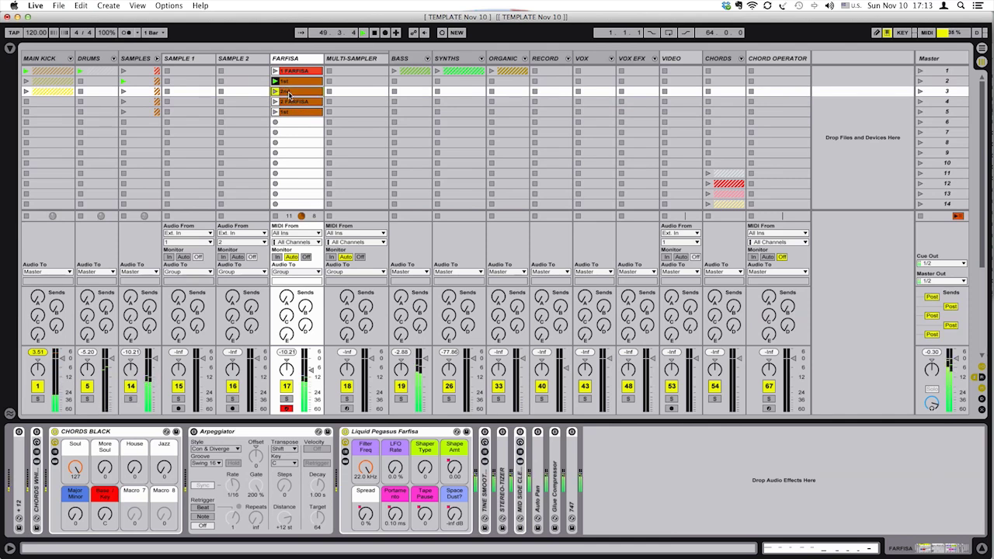
Rename the fourth FARFISA clip 3rd.
{"action": "left_click", "coordinate": [290, 100]}
{"action": "key", "text": "super+r"}
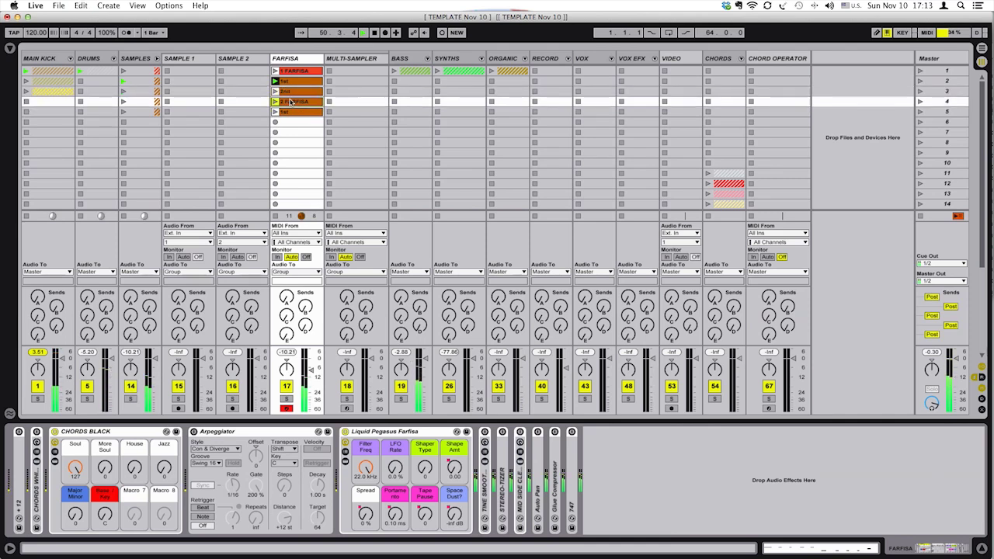
{"action": "key", "text": "super+r"}
{"action": "type", "text": "3"}
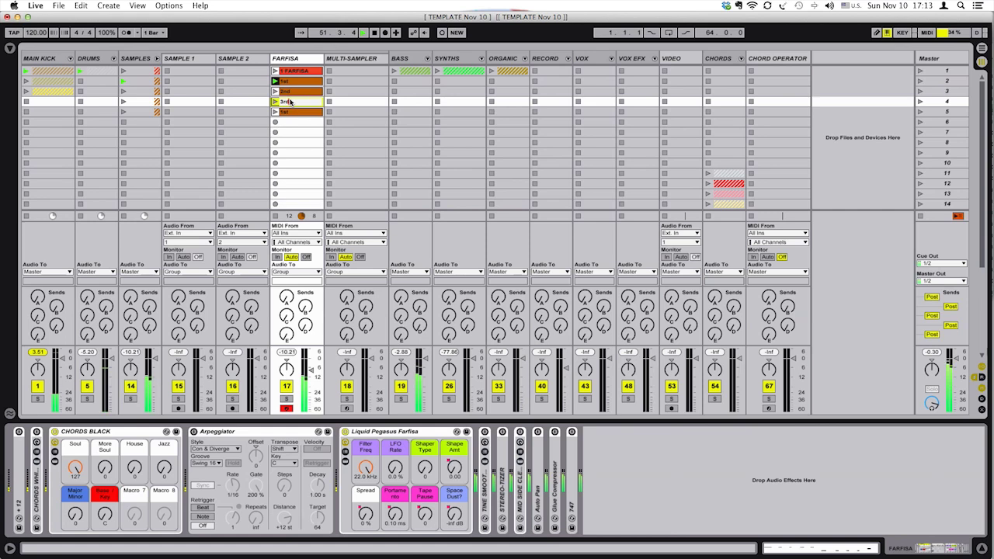
{"action": "type", "text": "rd"}
Rename the fifth FARFISA clip 4th and launch it.
{"action": "left_click", "coordinate": [302, 115]}
{"action": "key", "text": "super+r"}
{"action": "type", "text": "4th"}
{"action": "key", "text": "Return"}
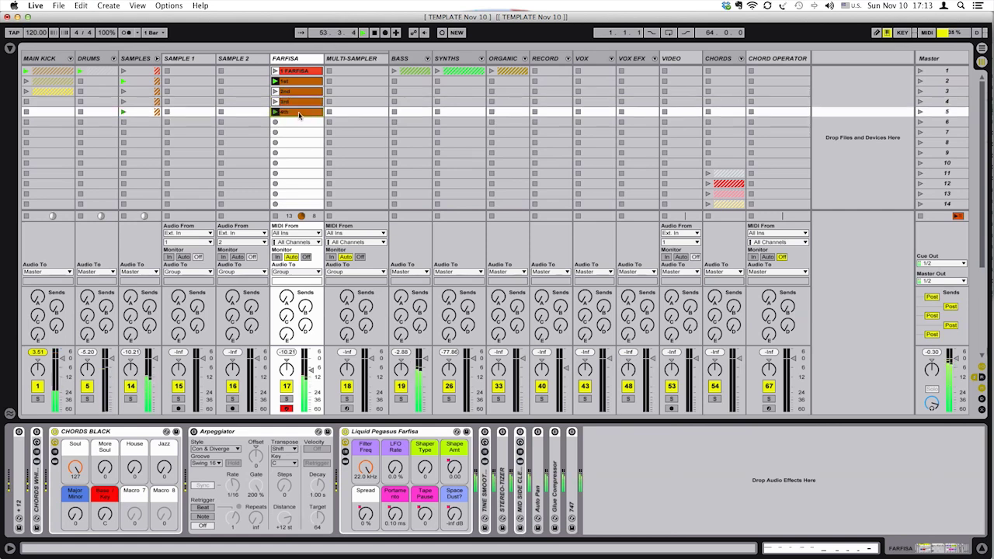
{"action": "key", "text": "Return"}
Audition the 4th clip while setting the rack's Portamento macro to 243 ms and Tape Pause to 64.
{"action": "mouse_move", "coordinate": [401, 529]}
{"action": "left_mouse_down"}
{"action": "mouse_move", "coordinate": [402, 491]}
{"action": "mouse_move", "coordinate": [400, 528]}
{"action": "left_mouse_up"}
{"action": "key", "text": "space"}
{"action": "key", "text": "space"}
{"action": "key", "text": "space"}
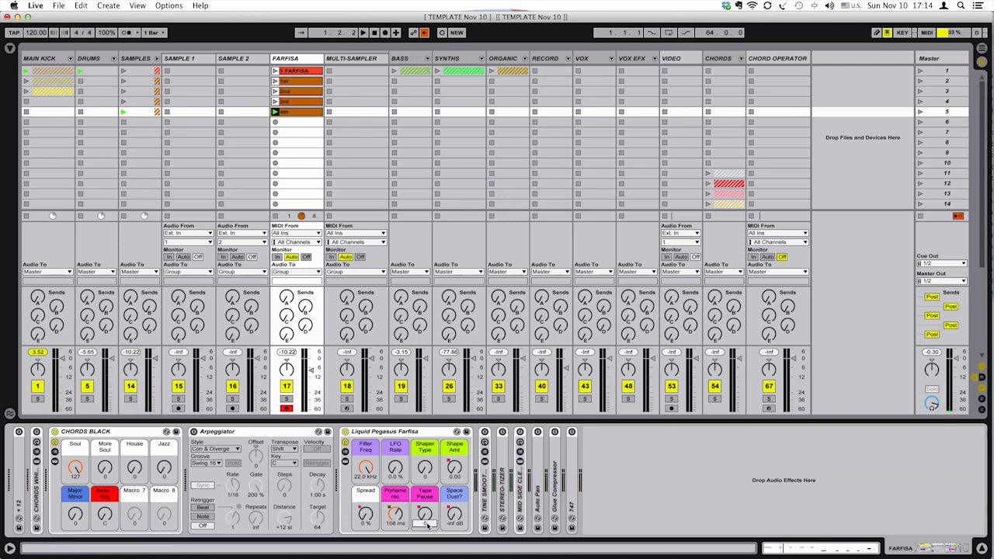
{"action": "left_click_drag", "start_coordinate": [395, 514], "coordinate": [395, 485]}
{"action": "key", "text": "space"}
{"action": "left_click_drag", "start_coordinate": [394, 516], "coordinate": [395, 543]}
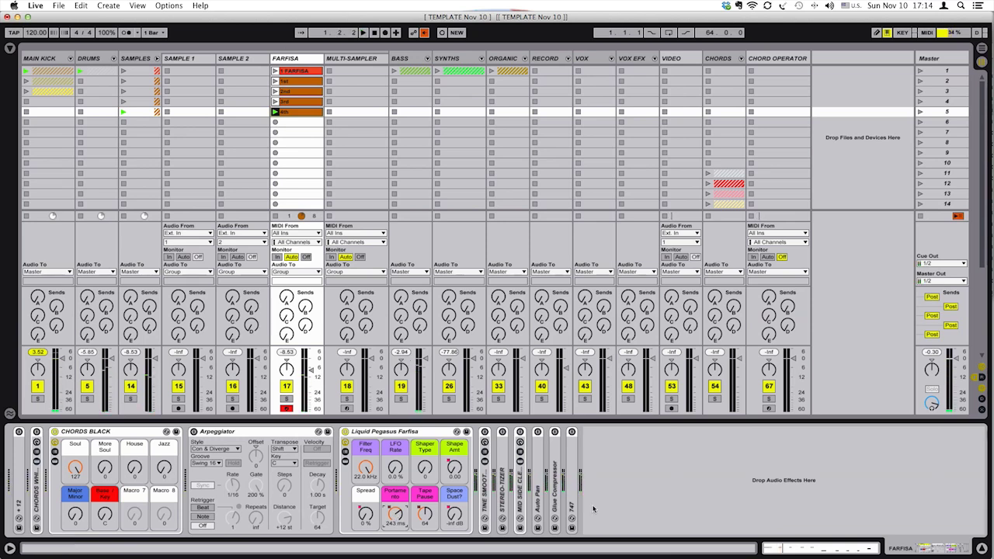
Shape the 4th clip's Portamento envelope so it starts raised and drops to its minimum around beat 1.2.
{"action": "left_click", "coordinate": [801, 553]}
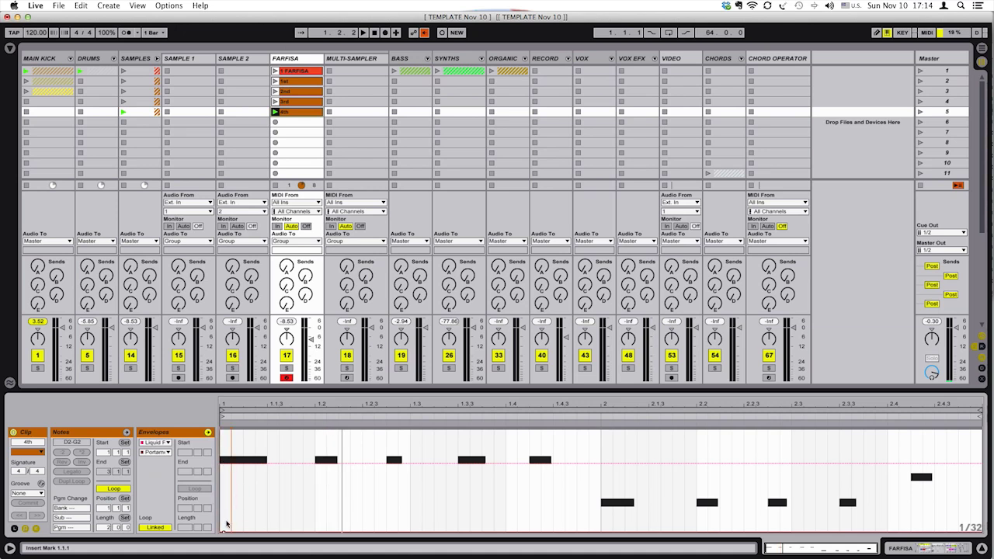
{"action": "left_click_drag", "start_coordinate": [224, 535], "coordinate": [227, 464]}
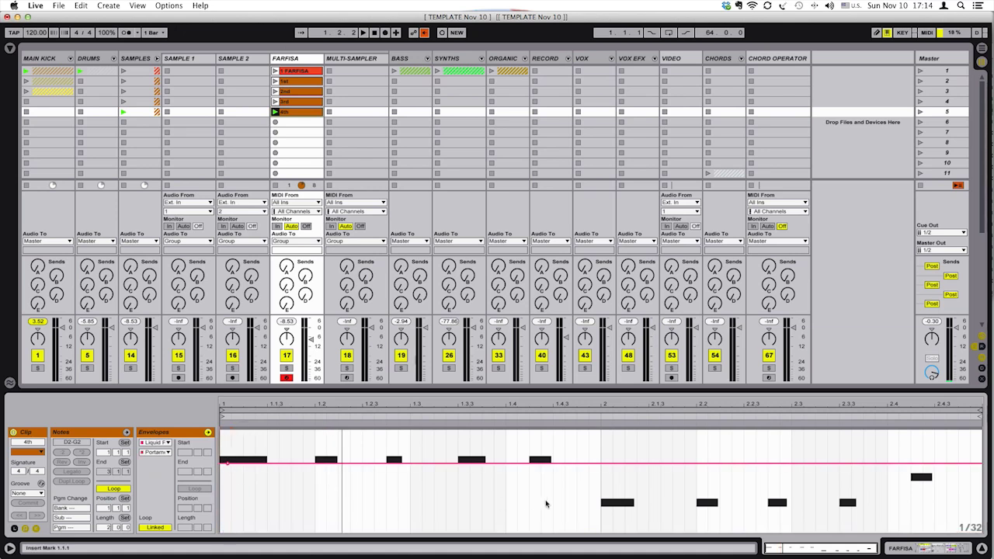
{"action": "left_click", "coordinate": [303, 464]}
{"action": "left_click_drag", "start_coordinate": [320, 465], "coordinate": [322, 532]}
Duplicate the 4th clip's loop twice to extend it to eight bars and restart playback.
{"action": "left_click", "coordinate": [938, 550]}
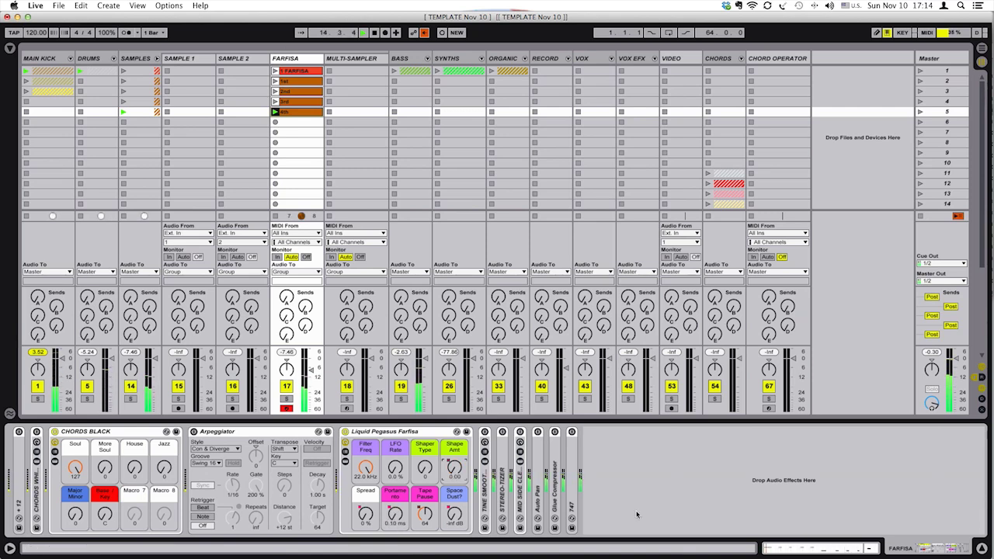
{"action": "left_click", "coordinate": [844, 552]}
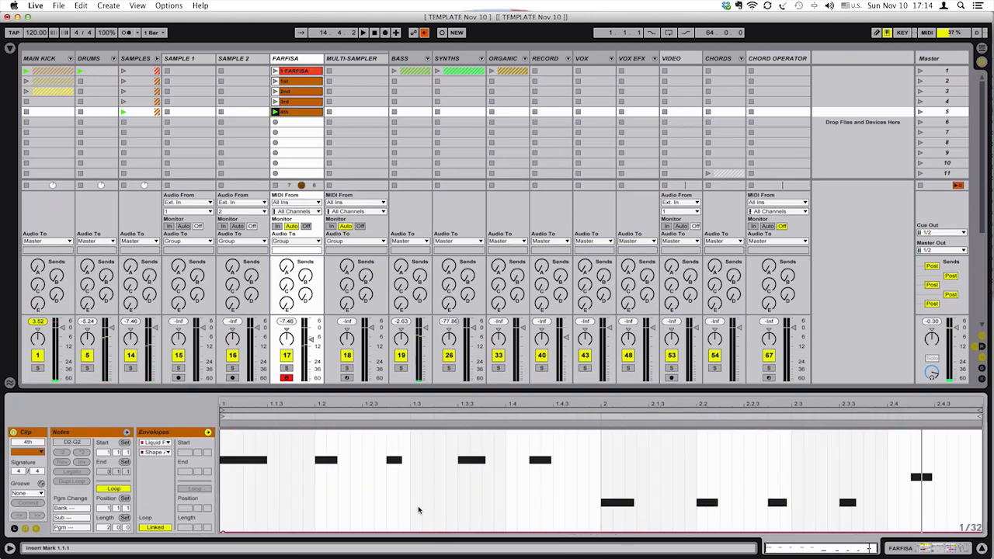
{"action": "left_click", "coordinate": [34, 529]}
{"action": "left_click", "coordinate": [77, 482]}
{"action": "left_click", "coordinate": [77, 482]}
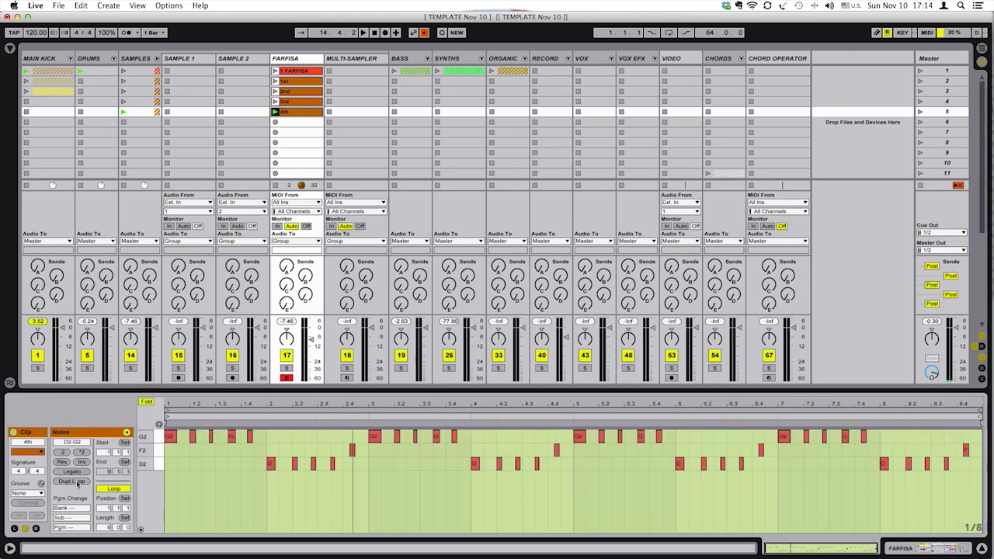
{"action": "key", "text": "space"}
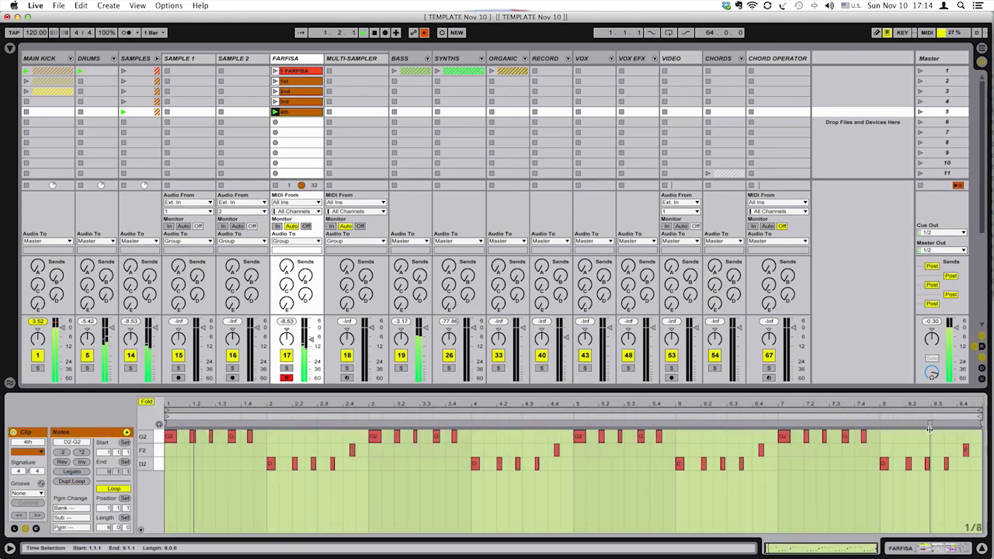
Redraw the 4th clip's Shape Amt envelope as a ramp from its minimum at the start to 89.0 around beat 7.4.
{"action": "left_click", "coordinate": [929, 548]}
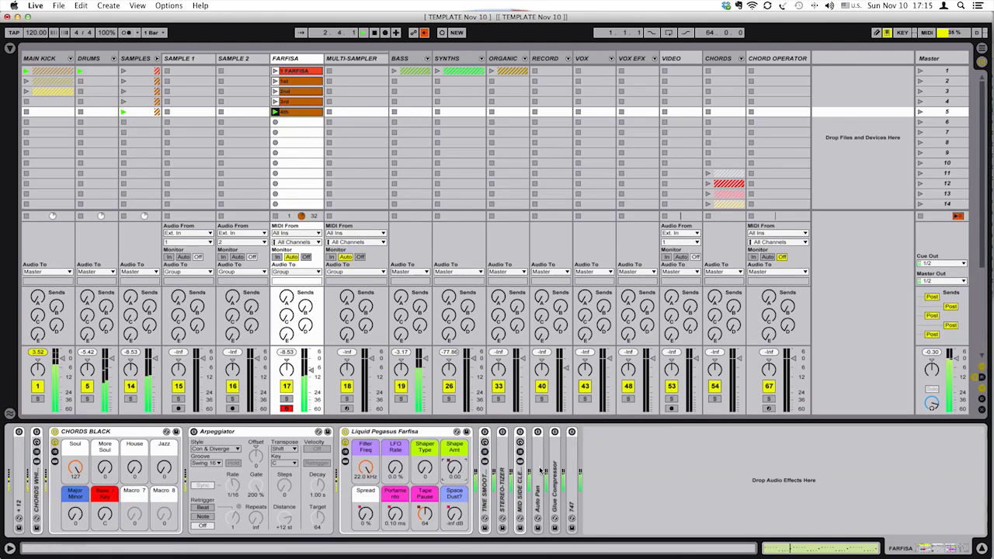
{"action": "left_click", "coordinate": [768, 548]}
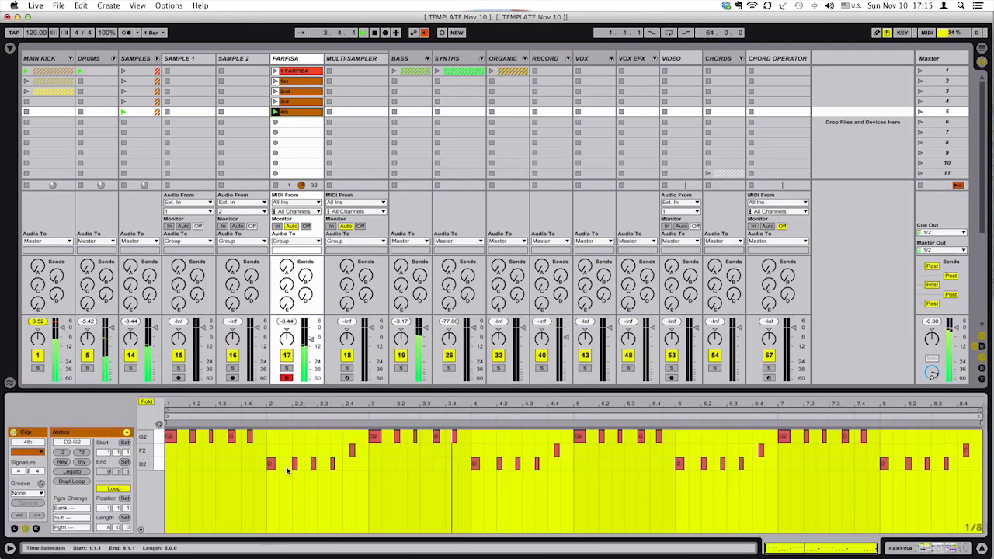
{"action": "left_click", "coordinate": [36, 529]}
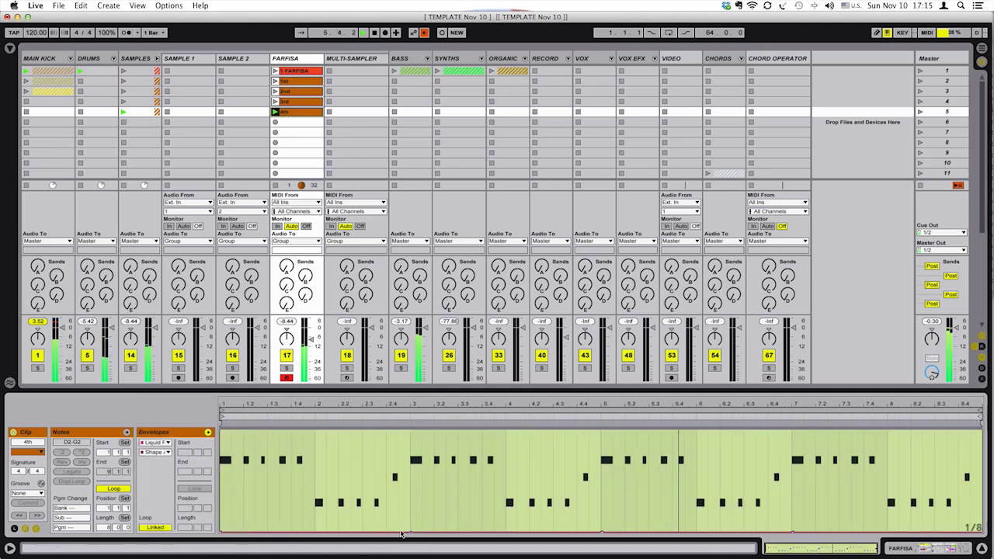
{"action": "left_click", "coordinate": [237, 503]}
{"action": "key", "text": "Delete"}
{"action": "left_click", "coordinate": [639, 519]}
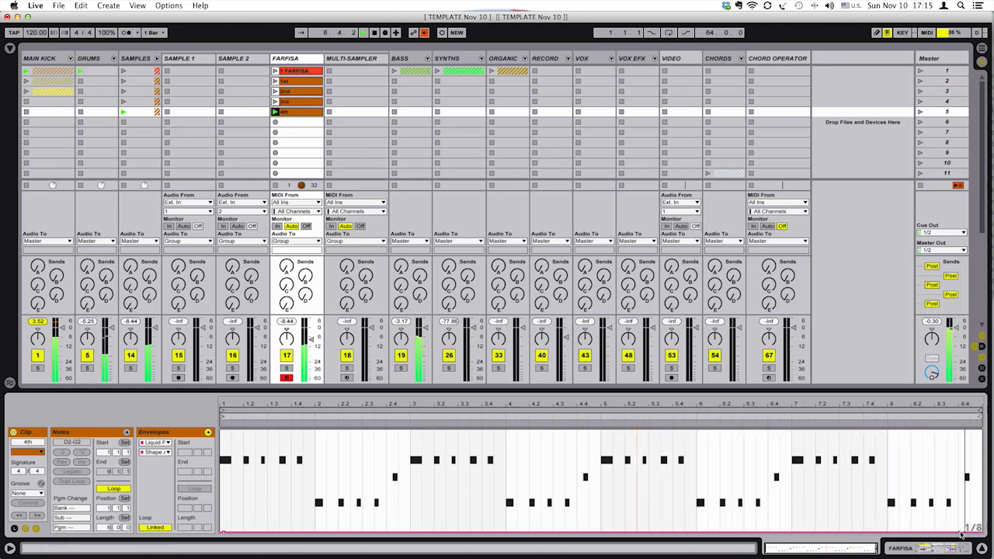
{"action": "left_click_drag", "start_coordinate": [969, 533], "coordinate": [871, 441]}
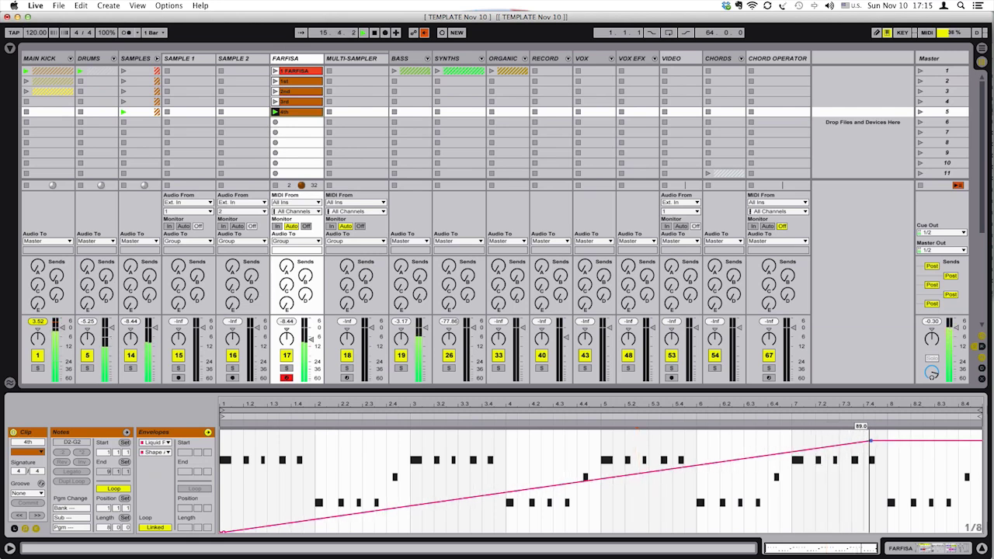
{"action": "mouse_move", "coordinate": [955, 442]}
{"action": "left_mouse_down"}
{"action": "mouse_move", "coordinate": [955, 531]}
{"action": "mouse_move", "coordinate": [963, 442]}
{"action": "left_mouse_up"}
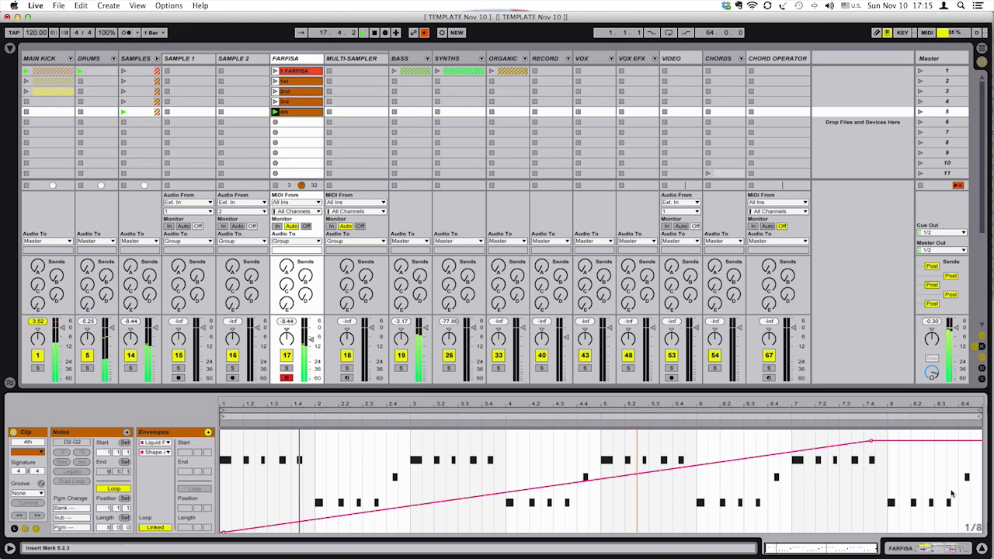
Show the 4th clip's Space Dust? envelope and clear its repeated breakpoints.
{"action": "left_click", "coordinate": [915, 548]}
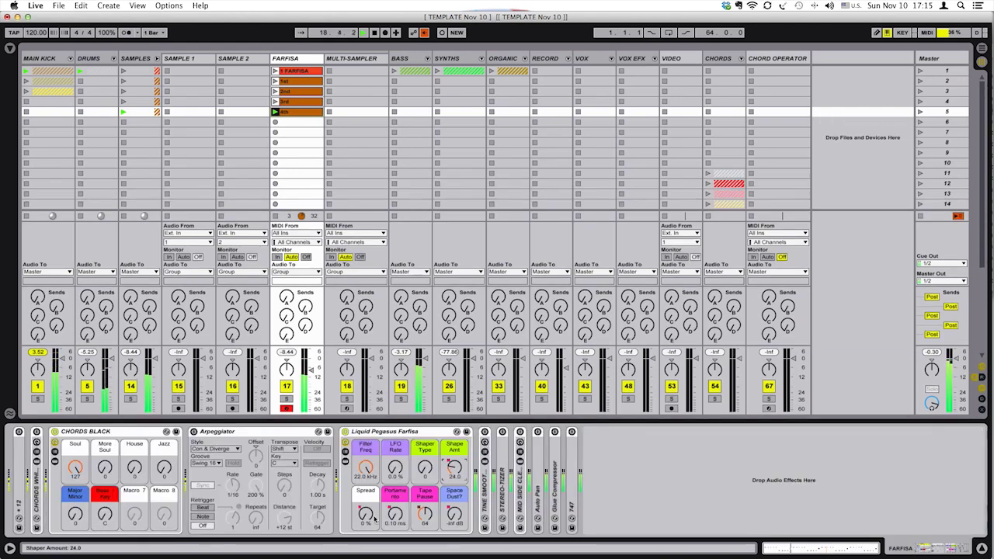
{"action": "left_click", "coordinate": [848, 548]}
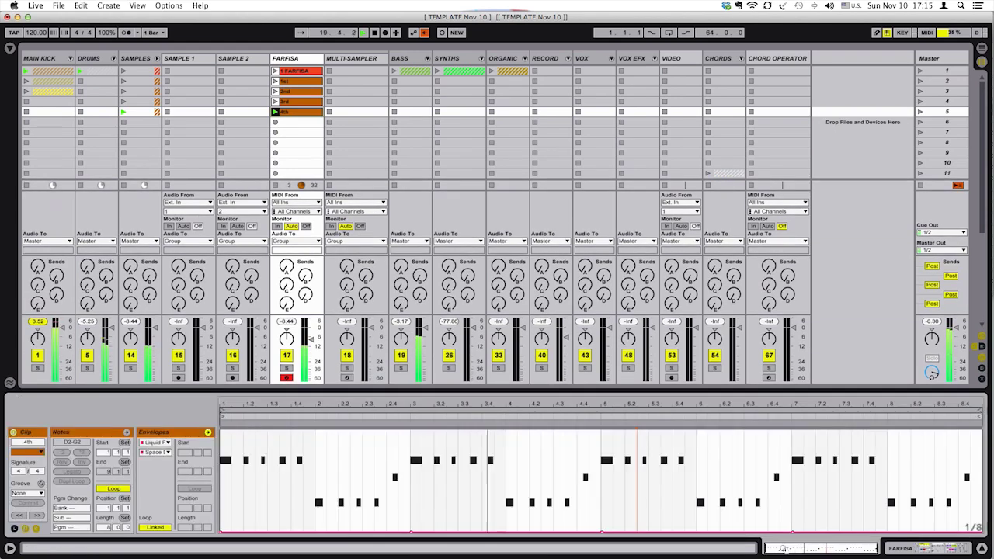
{"action": "key", "text": "super+a"}
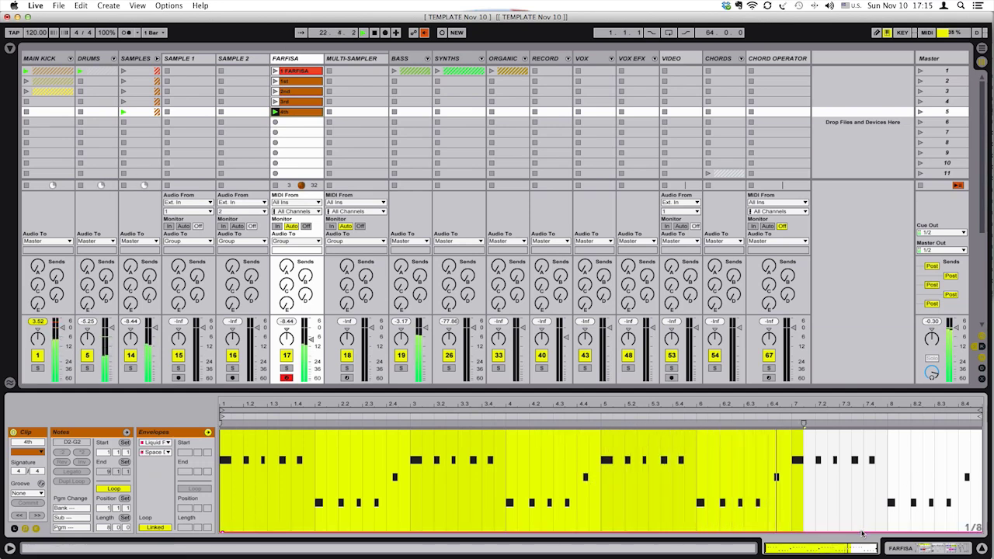
Try a rise in the 4th clip's Space Dust? envelope around bar 8 and undo it.
{"action": "left_click_drag", "start_coordinate": [862, 534], "coordinate": [889, 441]}
{"action": "key", "text": "super+z"}
{"action": "key", "text": "super+z"}
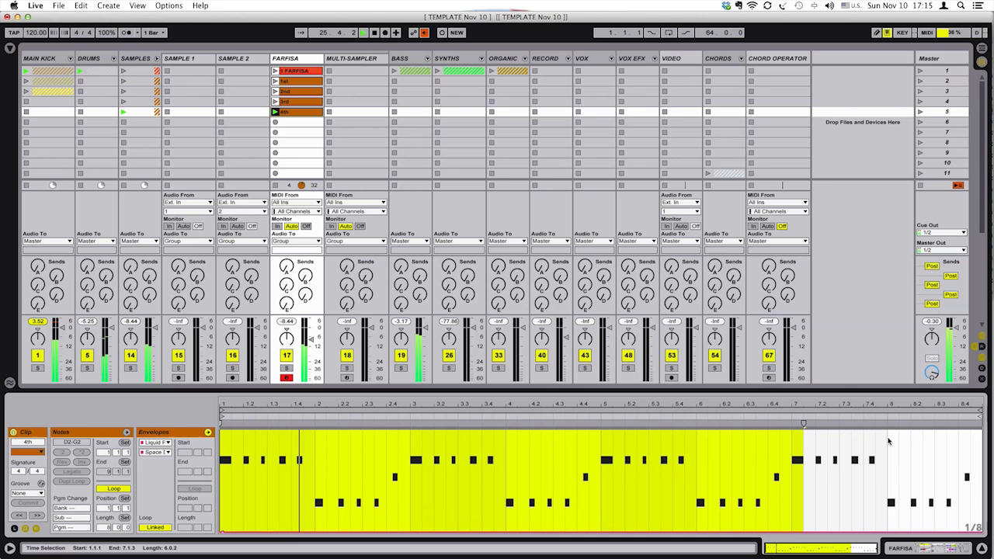
Duplicate the 4th FARFISA clip into the slot below, rename the copy 5th, and launch it.
{"action": "left_click", "coordinate": [309, 119]}
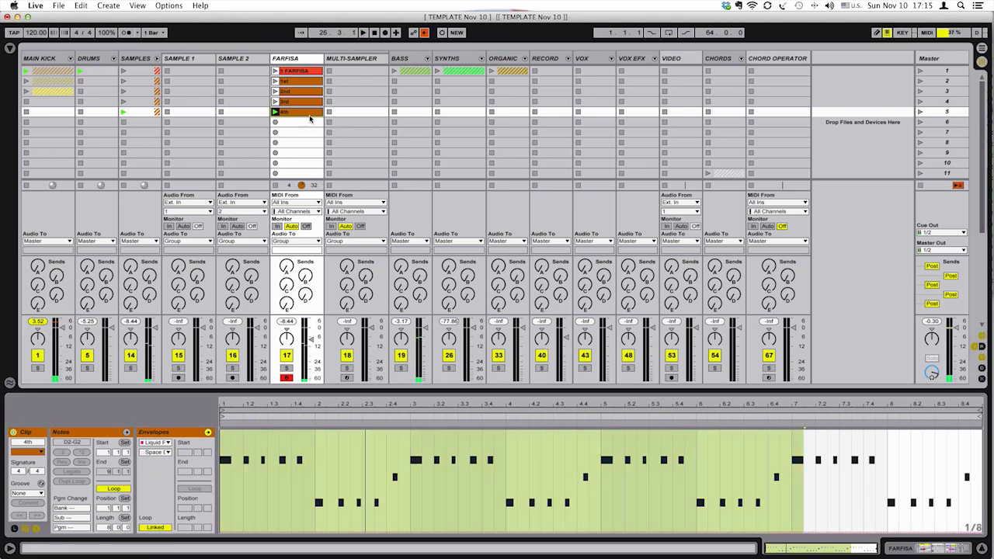
{"action": "key", "text": "super+d"}
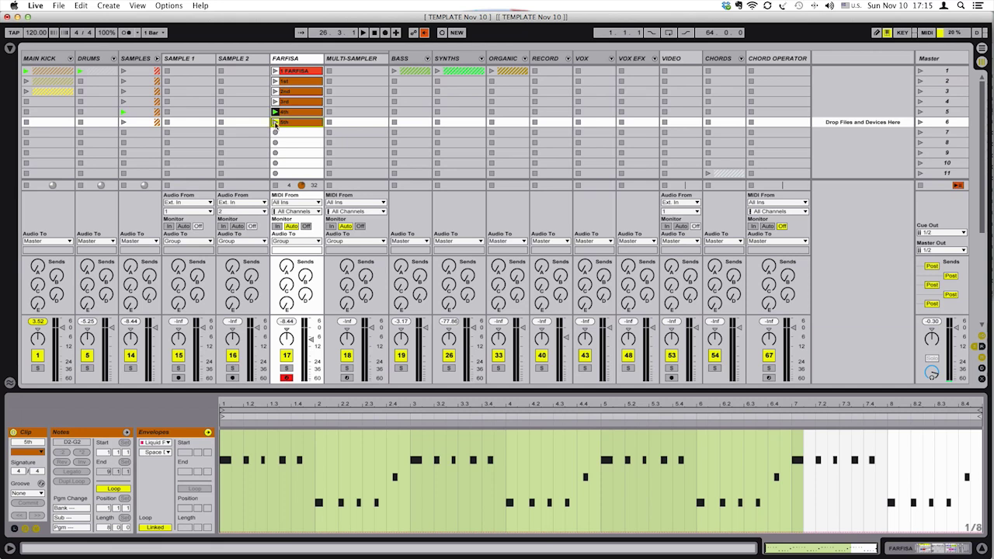
{"action": "left_click", "coordinate": [275, 123]}
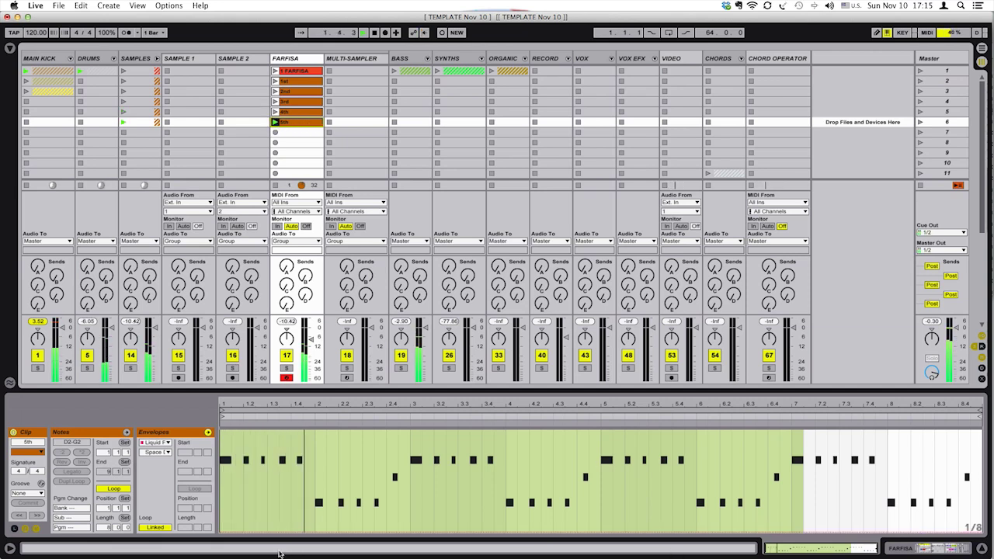
{"action": "left_click", "coordinate": [301, 113]}
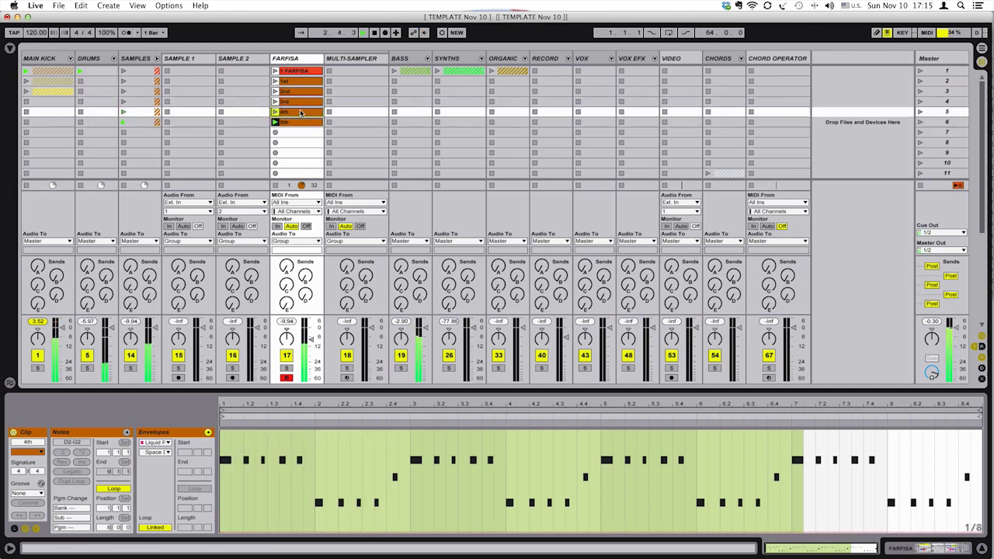
{"action": "left_click", "coordinate": [295, 122]}
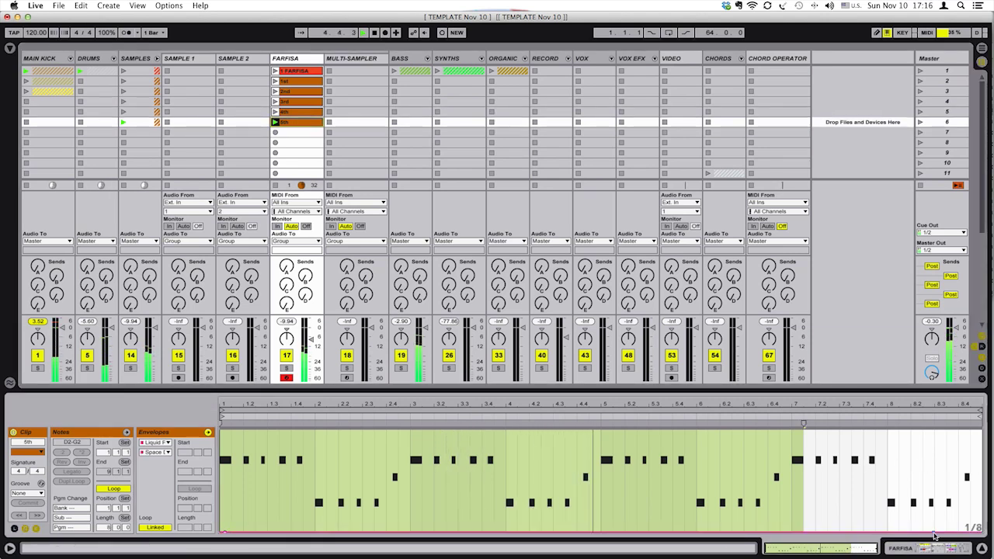
Ramp the 5th clip's Space Dust? envelope up to about -3.8 dB around beat 8.4 and flatten its Shape Amt envelope at 89.0.
{"action": "left_click_drag", "start_coordinate": [936, 533], "coordinate": [961, 441]}
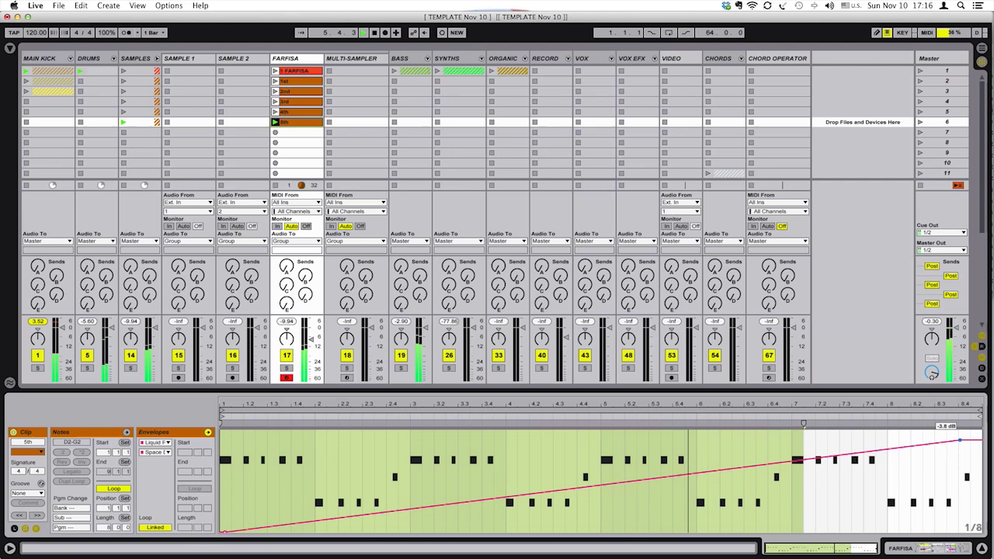
{"action": "key", "text": "shift+Tab"}
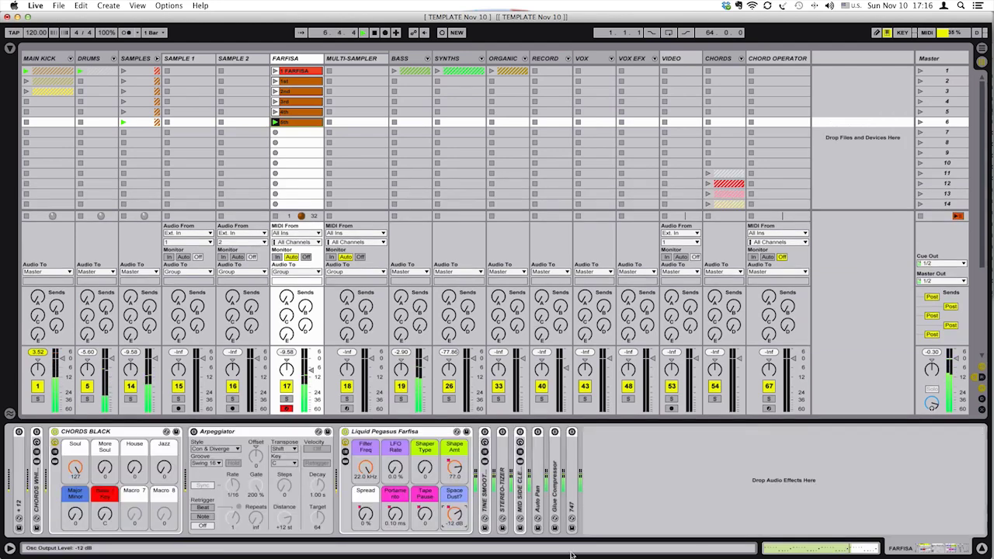
{"action": "key", "text": "shift+Tab"}
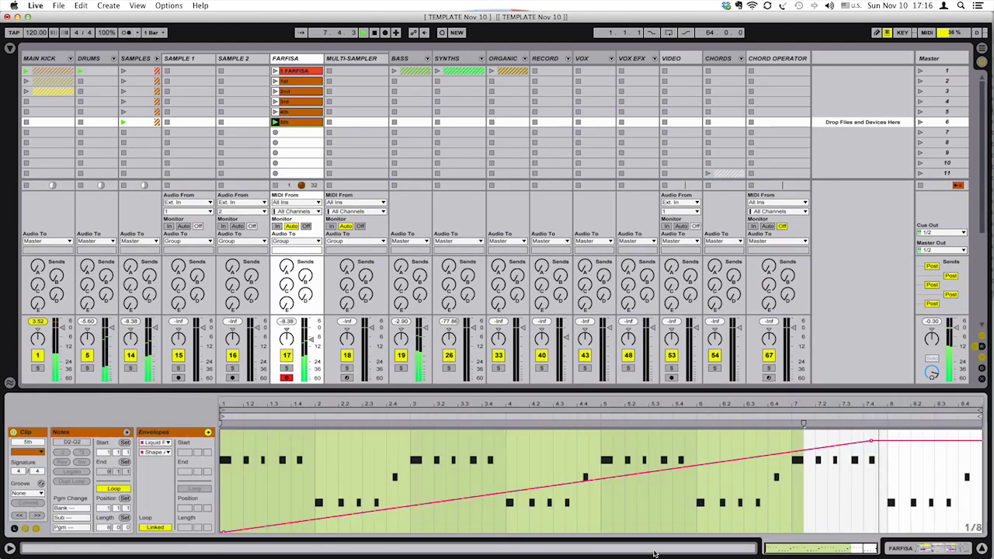
{"action": "left_click", "coordinate": [224, 532]}
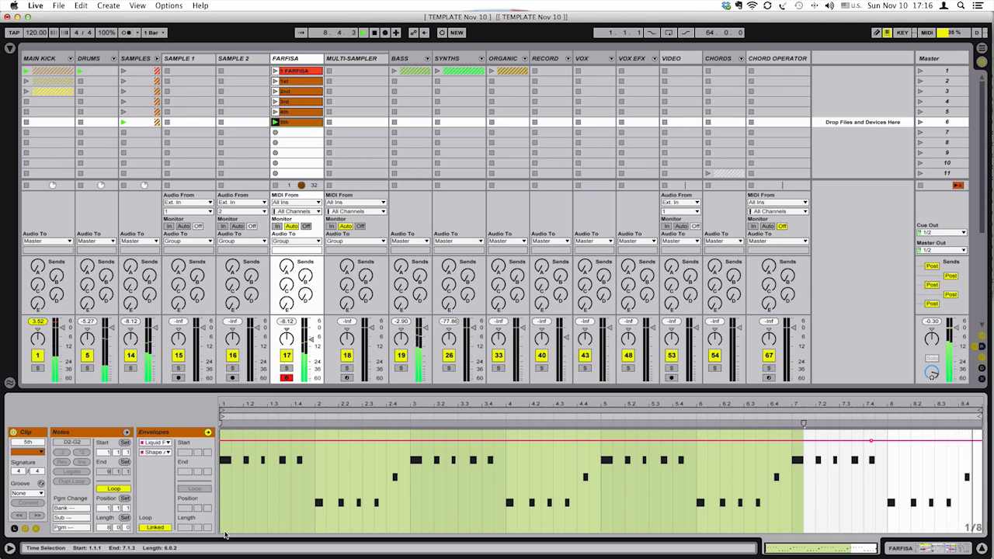
{"action": "left_click", "coordinate": [872, 444]}
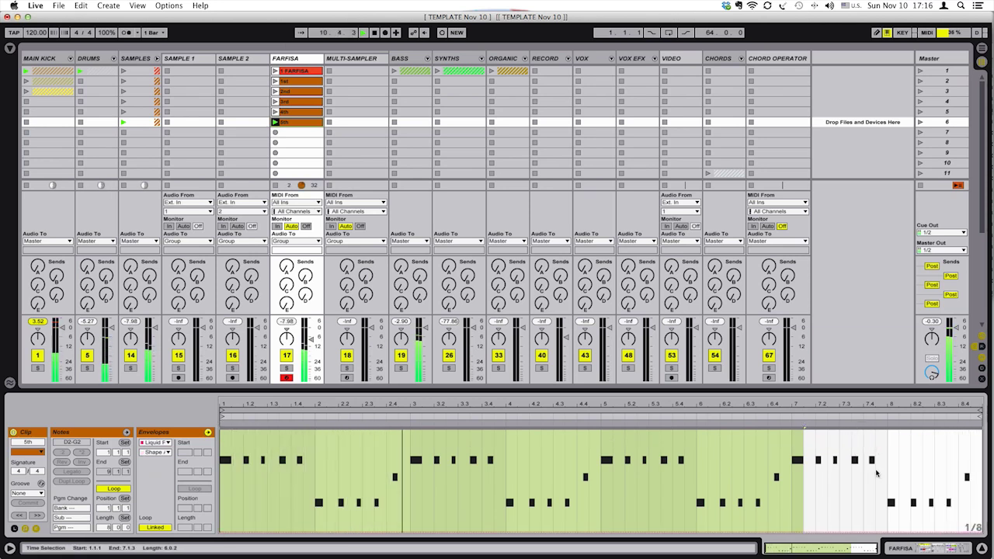
{"action": "key", "text": "super+z"}
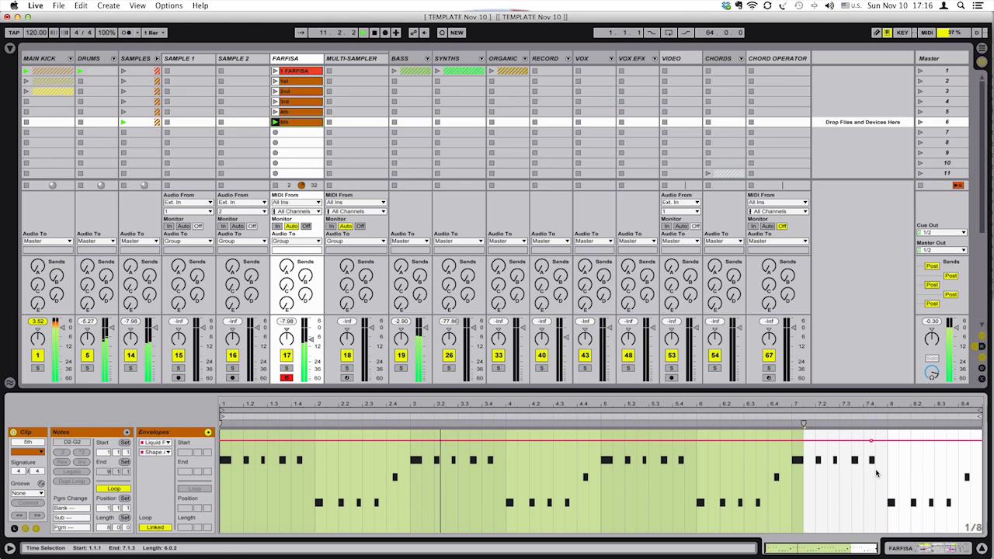
{"action": "left_click", "coordinate": [227, 441]}
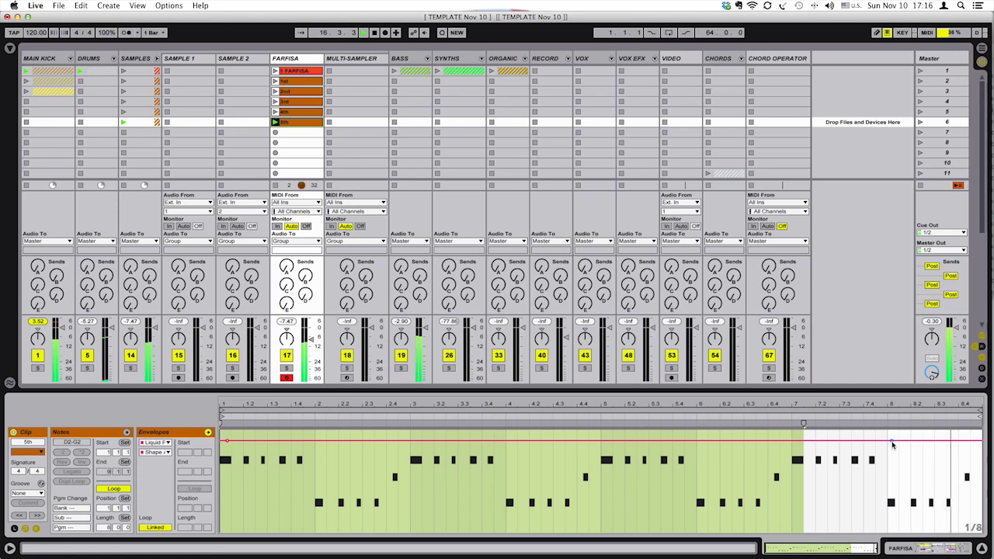
Try lengthening the D2 and F2 notes in bar 8 of the 5th clip.
{"action": "left_click", "coordinate": [36, 529]}
{"action": "left_click", "coordinate": [882, 503]}
{"action": "left_click_drag", "start_coordinate": [882, 503], "coordinate": [976, 441]}
{"action": "left_click_drag", "start_coordinate": [888, 465], "coordinate": [898, 465]}
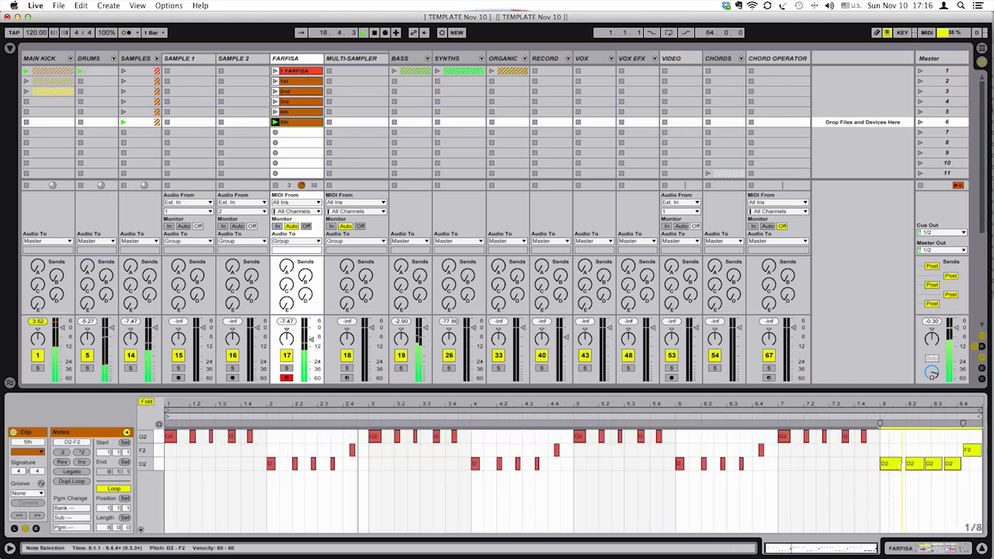
{"action": "left_click", "coordinate": [970, 472]}
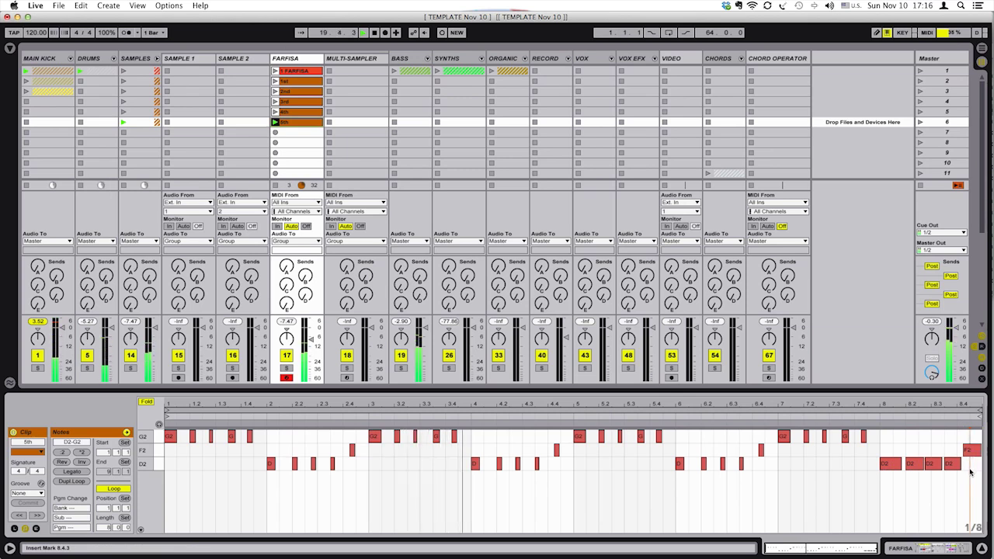
Try raising the last D2 note in bar 8 to F2 and stretching it to 9.1.3, and undo both changes.
{"action": "left_click", "coordinate": [958, 464]}
{"action": "key", "text": "Up"}
{"action": "key", "text": "Up"}
{"action": "key", "text": "Up"}
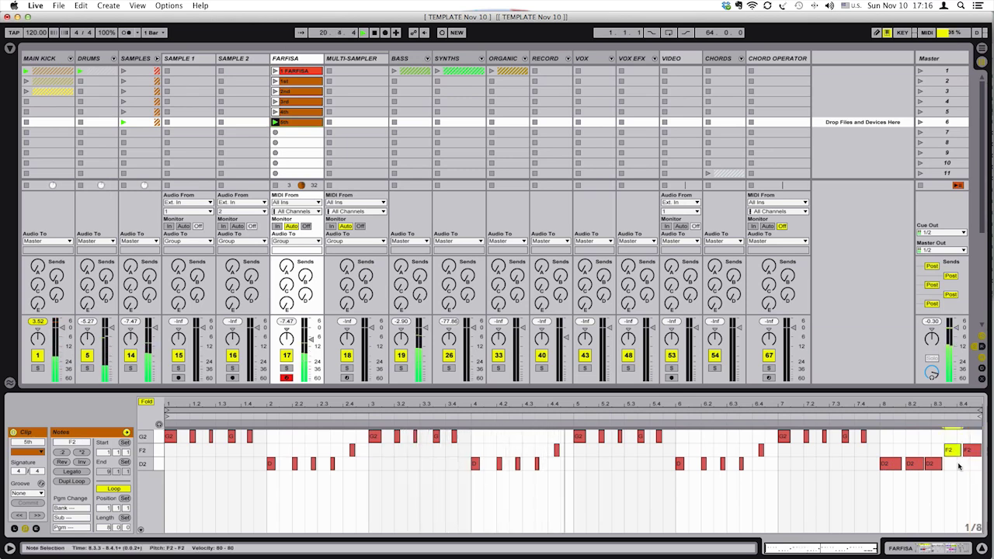
{"action": "left_click_drag", "start_coordinate": [960, 455], "coordinate": [983, 455]}
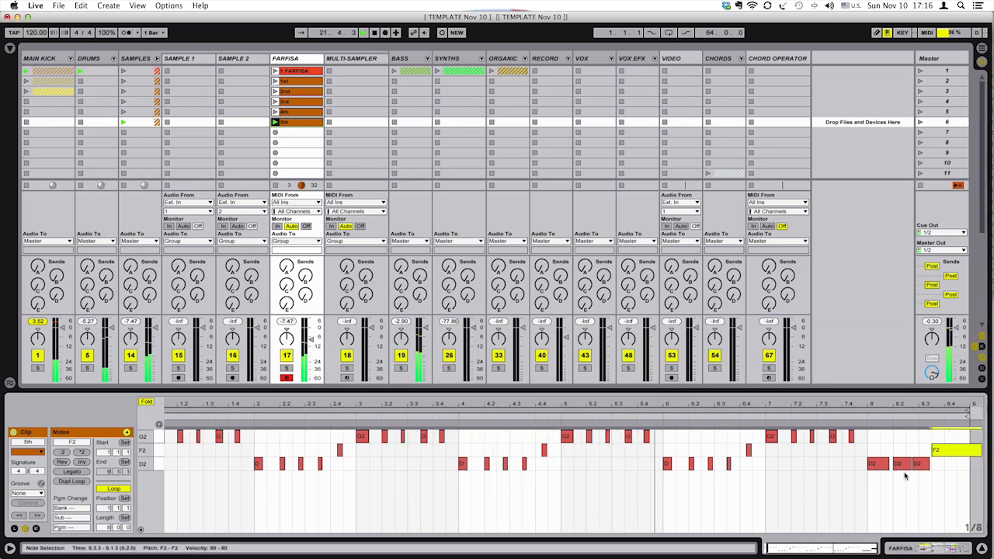
{"action": "left_click", "coordinate": [901, 548]}
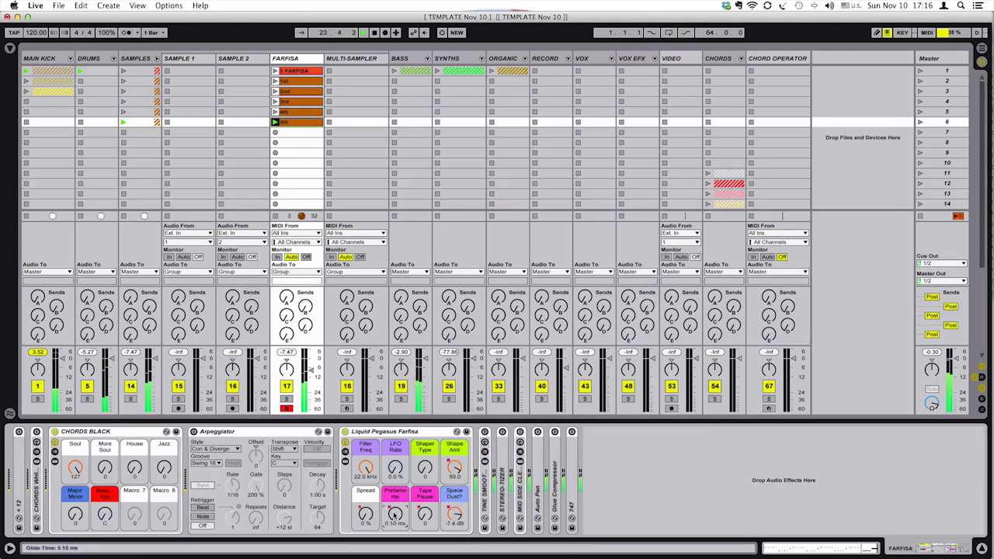
{"action": "left_click", "coordinate": [875, 549]}
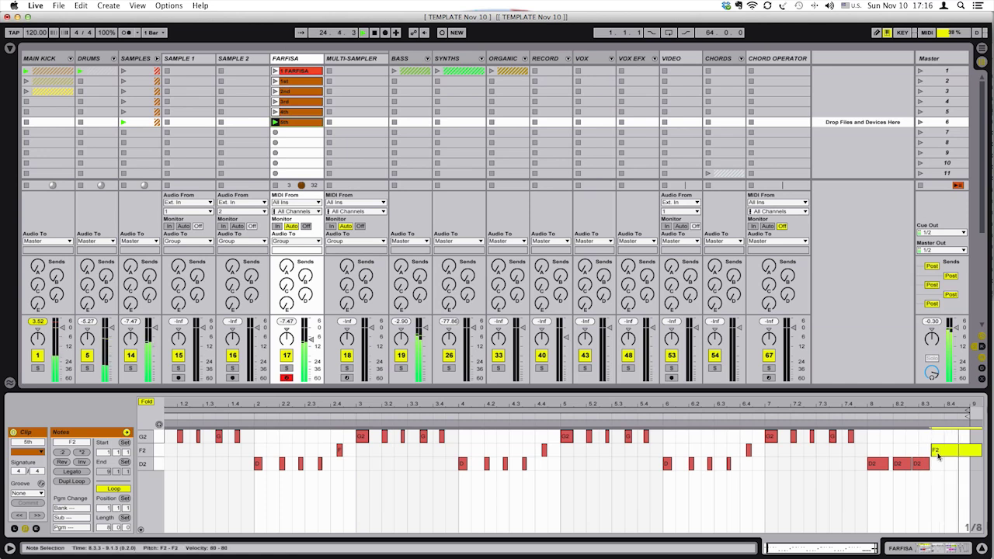
{"action": "key", "text": "super+z"}
{"action": "key", "text": "super+z"}
{"action": "key", "text": "super+z"}
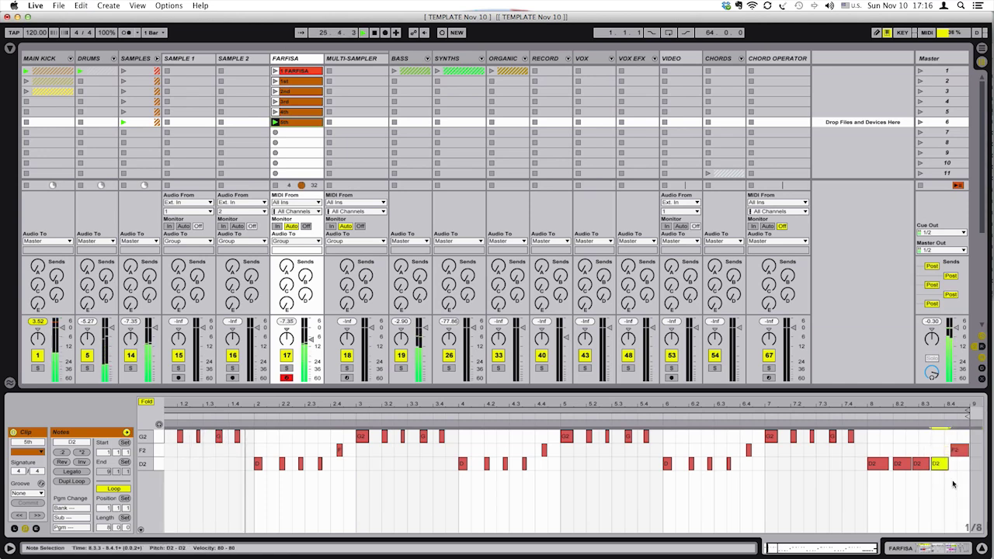
Remove the final F2 note in bar 8, restore the shorter notes, and extend the last D2 note to the clip's end.
{"action": "left_click", "coordinate": [953, 484]}
{"action": "mouse_move", "coordinate": [935, 463]}
{"action": "left_mouse_down"}
{"action": "mouse_move", "coordinate": [969, 462]}
{"action": "mouse_move", "coordinate": [945, 451]}
{"action": "left_mouse_up"}
{"action": "key", "text": "Delete"}
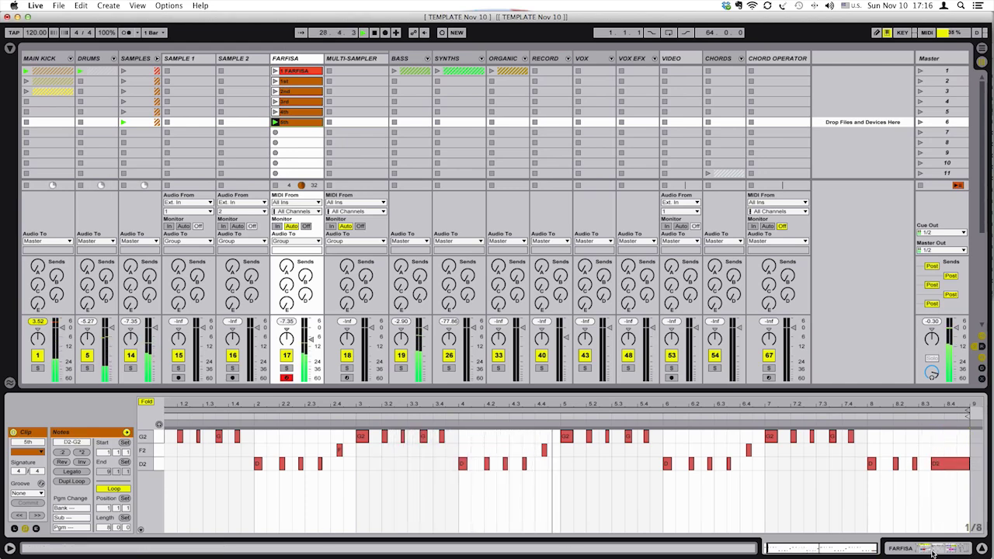
Add a ramp to the 5th clip's Portamento envelope, rising from its minimum around beat 8.3 to 10.0 s near the end of bar 8.
{"action": "left_click", "coordinate": [934, 550]}
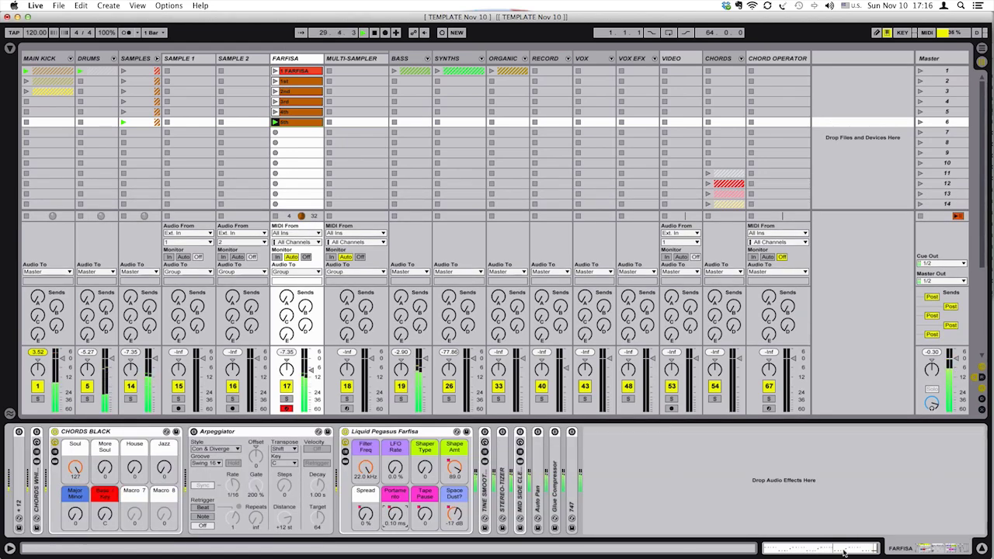
{"action": "left_click", "coordinate": [844, 549]}
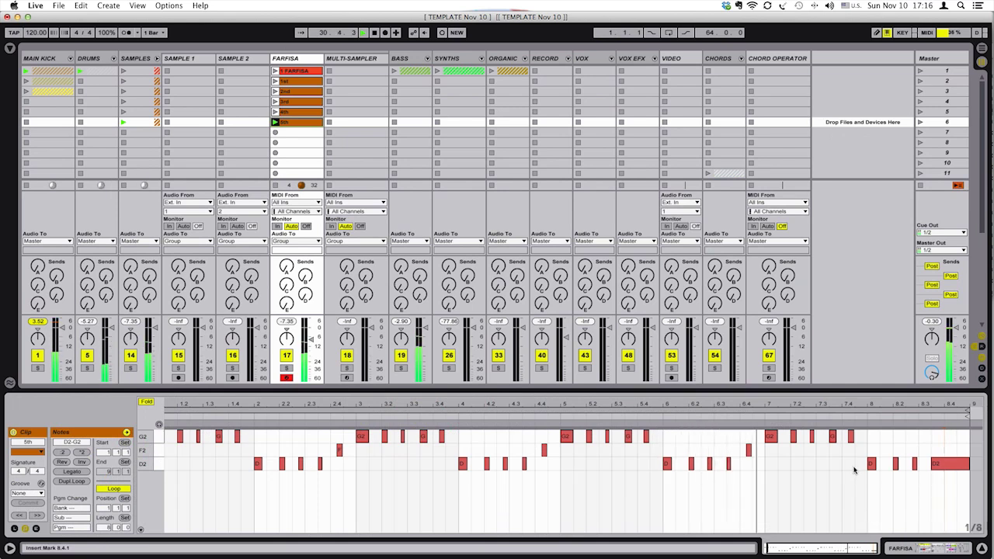
{"action": "left_click", "coordinate": [36, 529]}
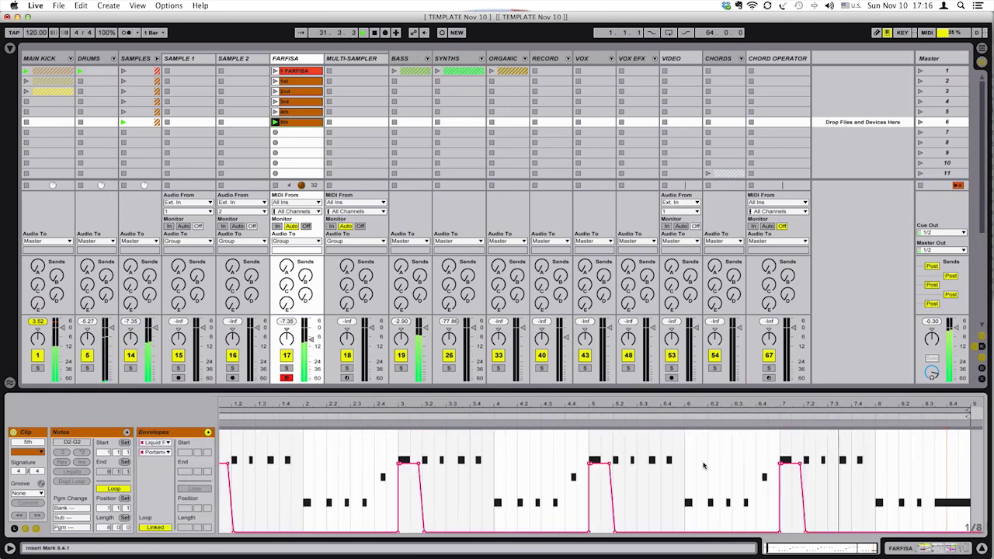
{"action": "left_click", "coordinate": [930, 532]}
{"action": "left_click_drag", "start_coordinate": [970, 532], "coordinate": [956, 429]}
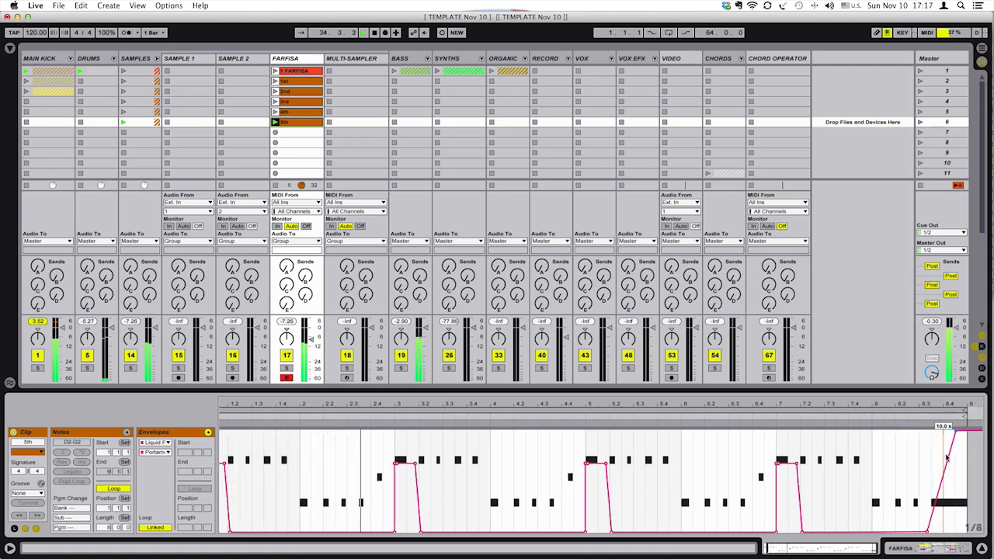
{"action": "left_click", "coordinate": [918, 551]}
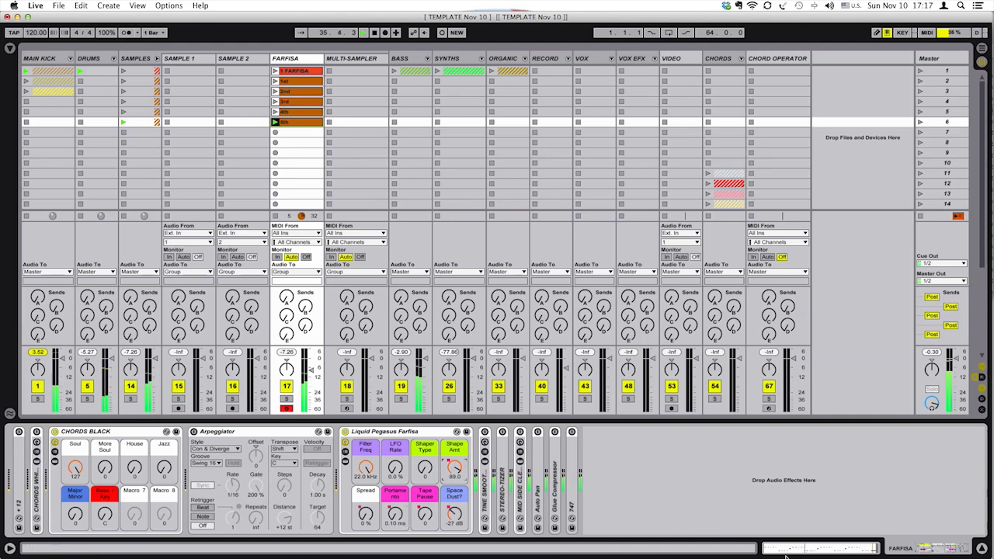
Try dropping the 5th clip's Shape Amount and Space Dust envelopes to their minimum around beat 8.3.
{"action": "left_click", "coordinate": [787, 551]}
{"action": "left_click", "coordinate": [924, 441]}
{"action": "left_click_drag", "start_coordinate": [930, 442], "coordinate": [931, 522]}
{"action": "left_click", "coordinate": [918, 550]}
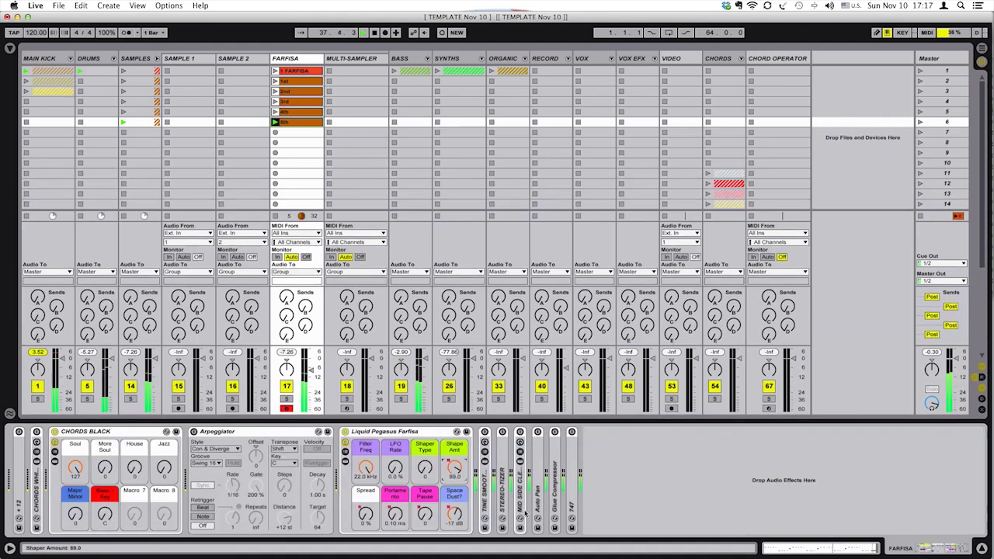
{"action": "left_click", "coordinate": [858, 553]}
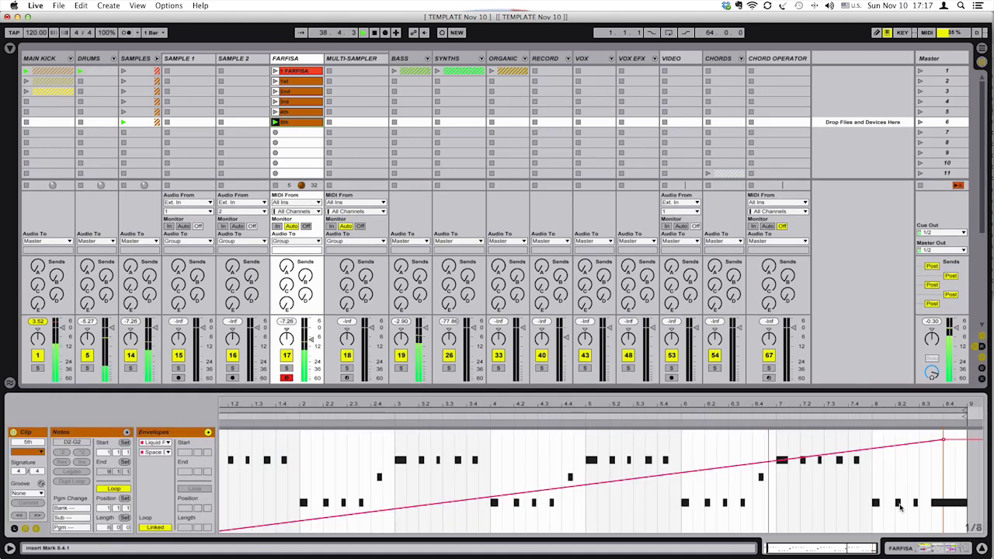
{"action": "left_click_drag", "start_coordinate": [945, 443], "coordinate": [930, 535]}
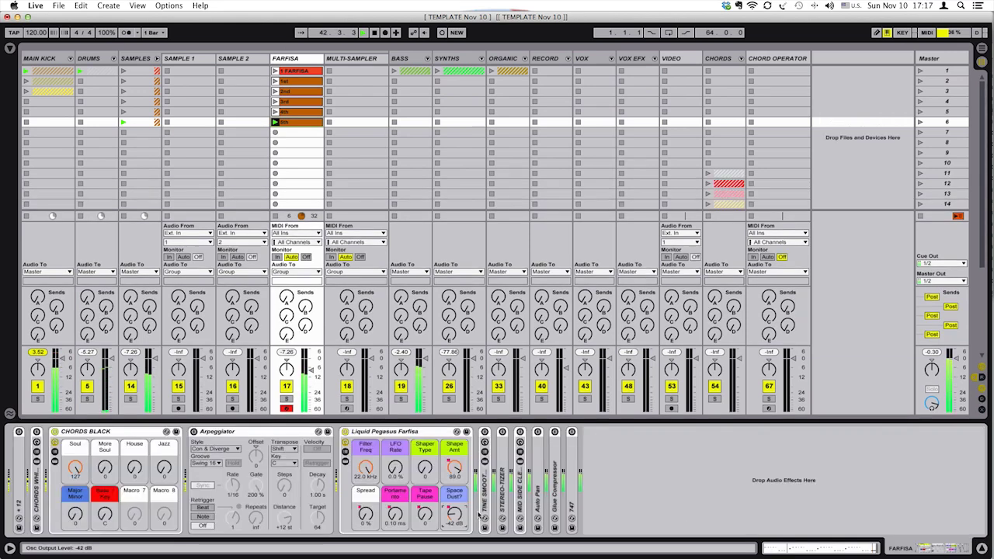
{"action": "left_click", "coordinate": [982, 547]}
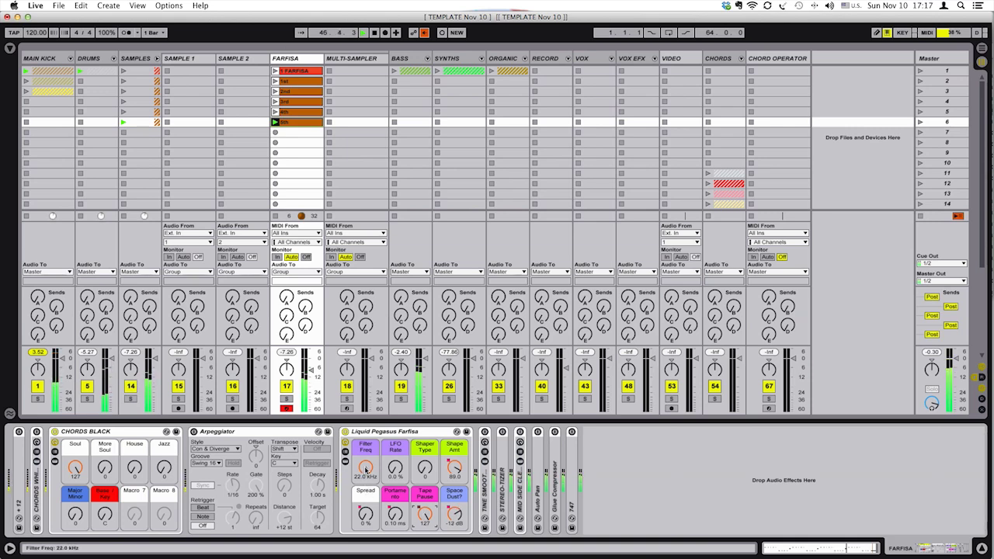
Drop the 5th clip's Filter Freq envelope to its minimum around beat 8.3, and ramp LFO Rate from minimum near bar 8 to 100 % there.
{"action": "key", "text": "shift+Tab"}
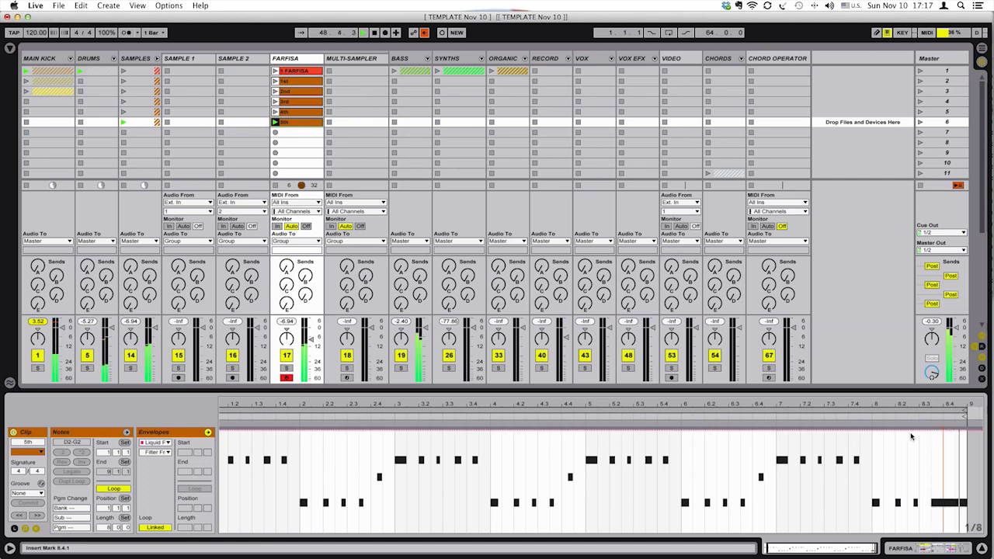
{"action": "left_click_drag", "start_coordinate": [938, 434], "coordinate": [930, 533]}
{"action": "left_click", "coordinate": [927, 548]}
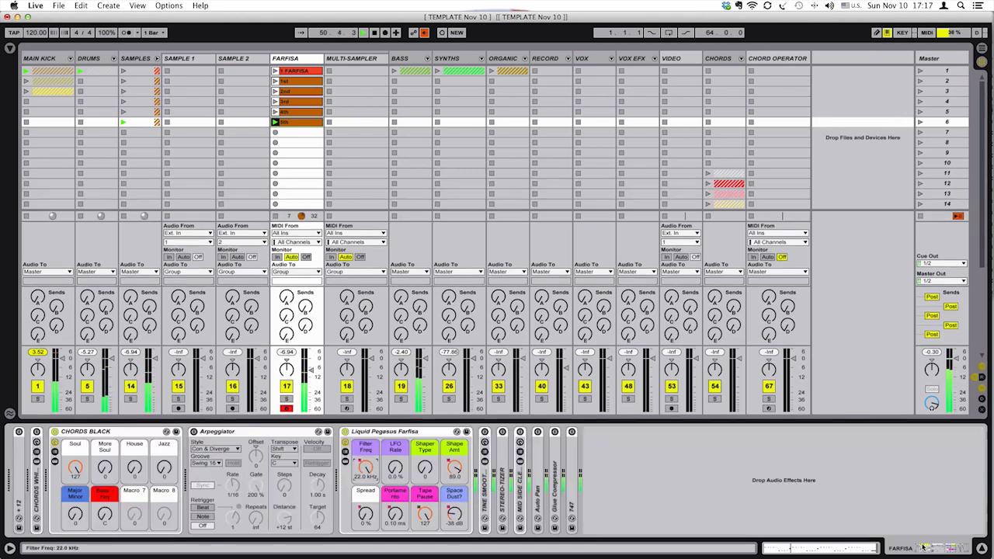
{"action": "left_click", "coordinate": [837, 551]}
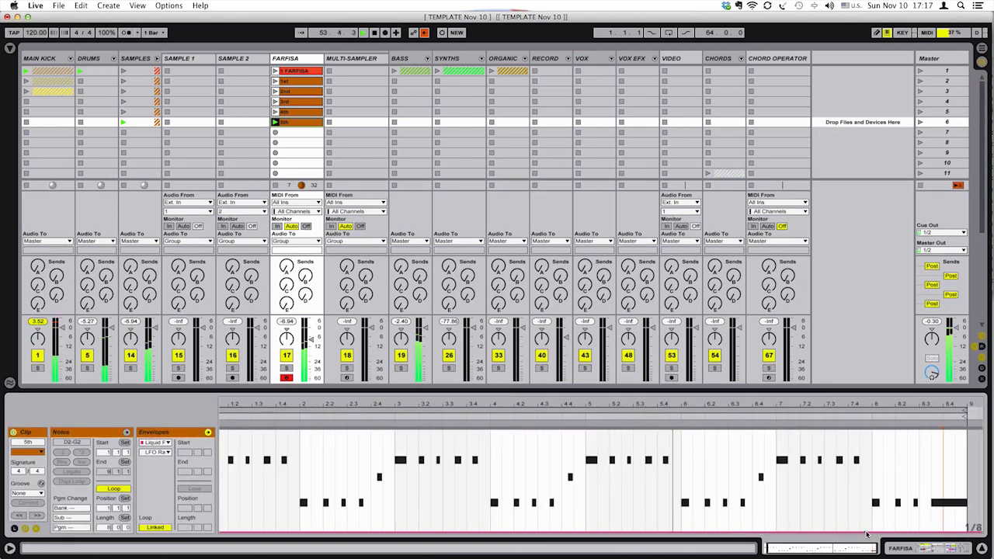
{"action": "left_click_drag", "start_coordinate": [867, 535], "coordinate": [946, 429]}
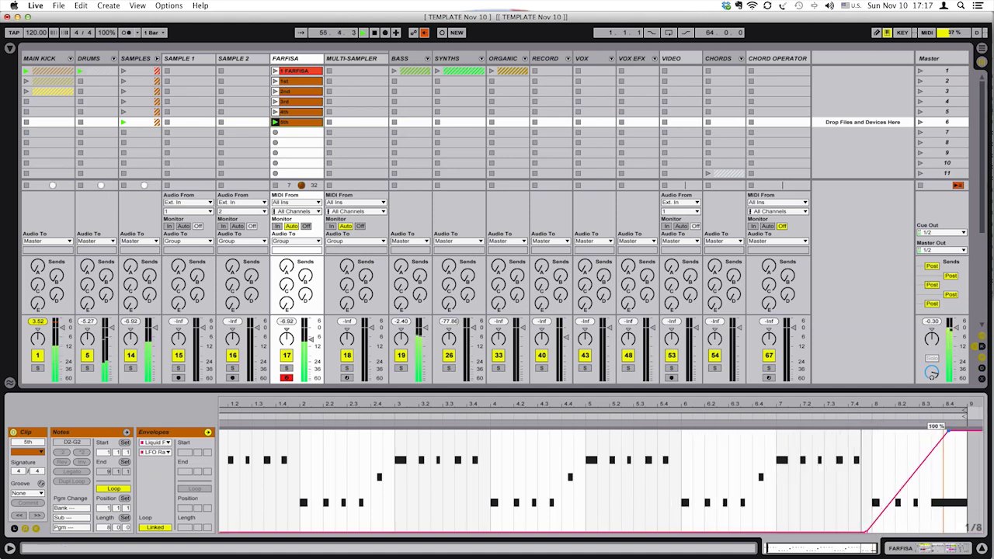
{"action": "left_click_drag", "start_coordinate": [945, 429], "coordinate": [931, 430]}
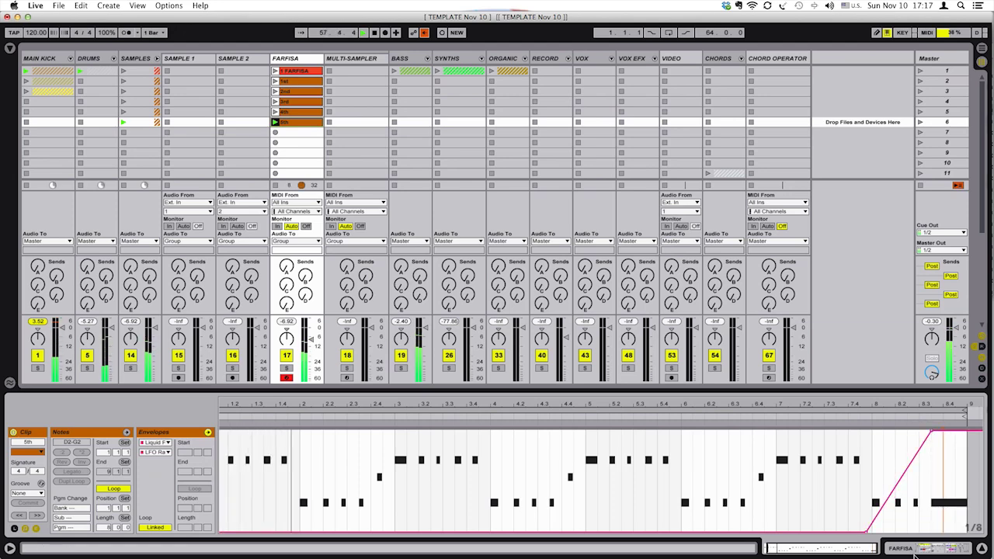
Remove the drops around beat 8.3 from the 5th clip's Shape Amount and Space Dust envelopes.
{"action": "left_click", "coordinate": [914, 553]}
{"action": "left_click", "coordinate": [452, 458]}
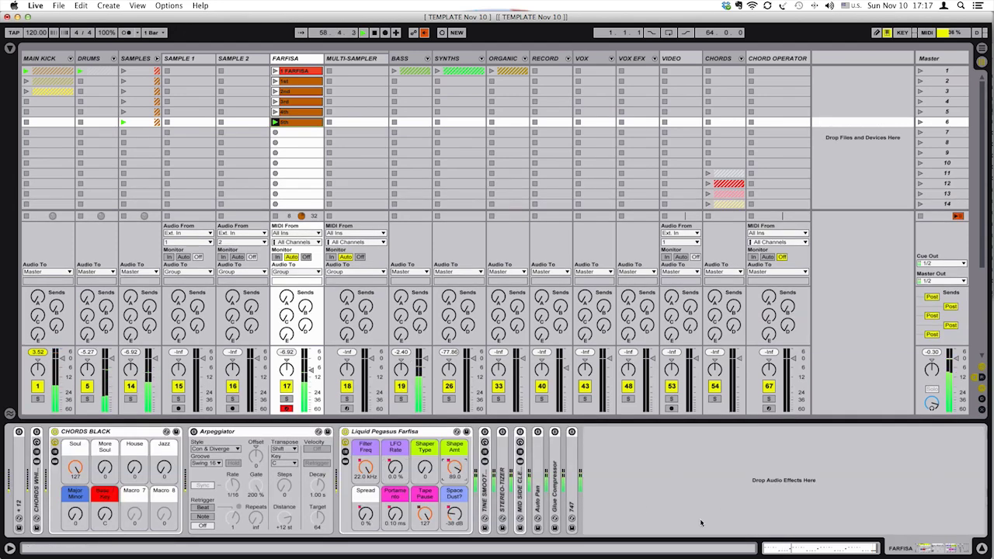
{"action": "left_click", "coordinate": [778, 550]}
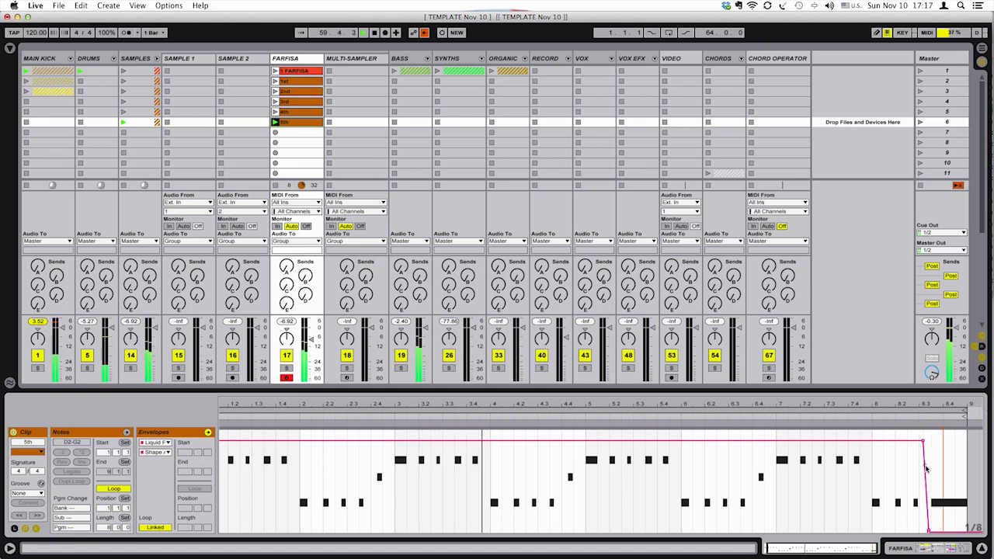
{"action": "left_click", "coordinate": [928, 532]}
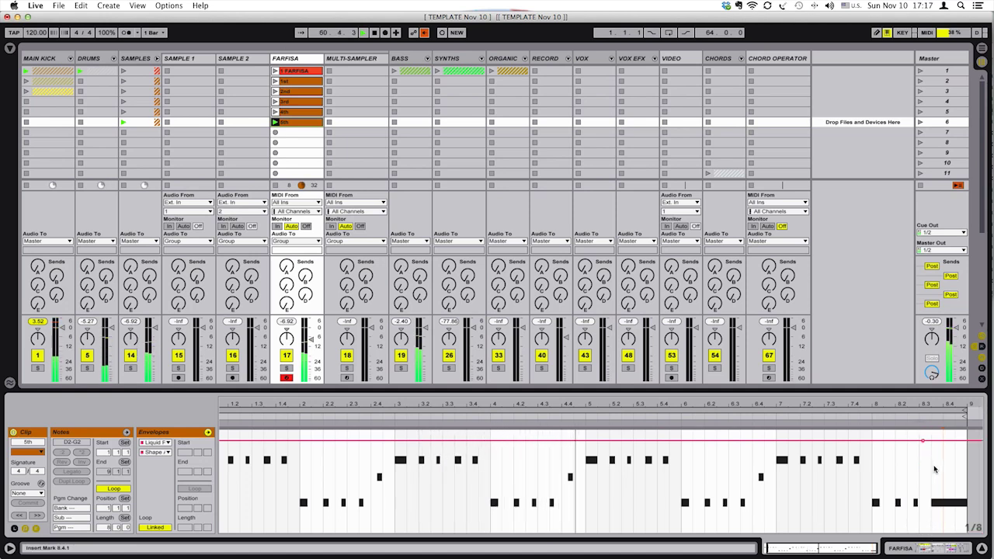
{"action": "left_click", "coordinate": [914, 553]}
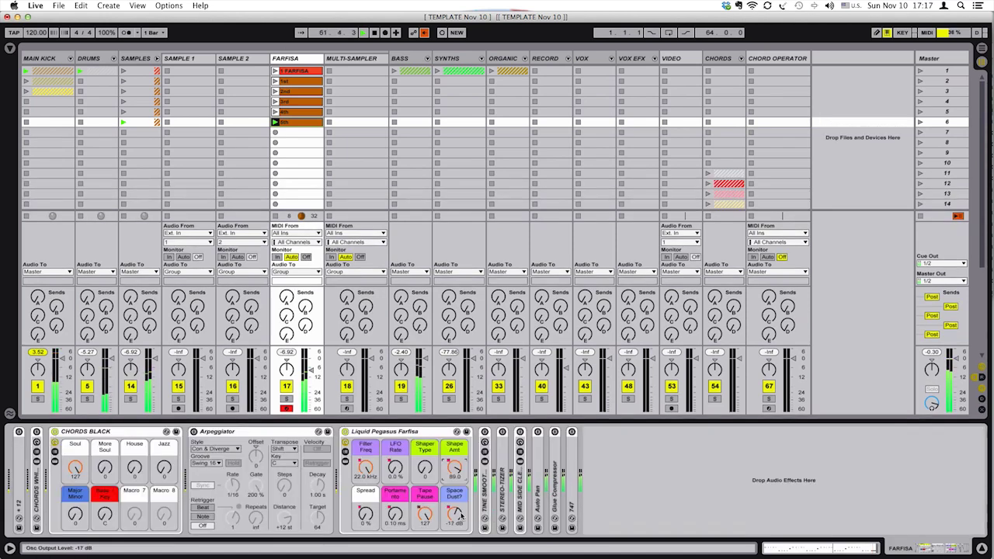
{"action": "left_click", "coordinate": [914, 551]}
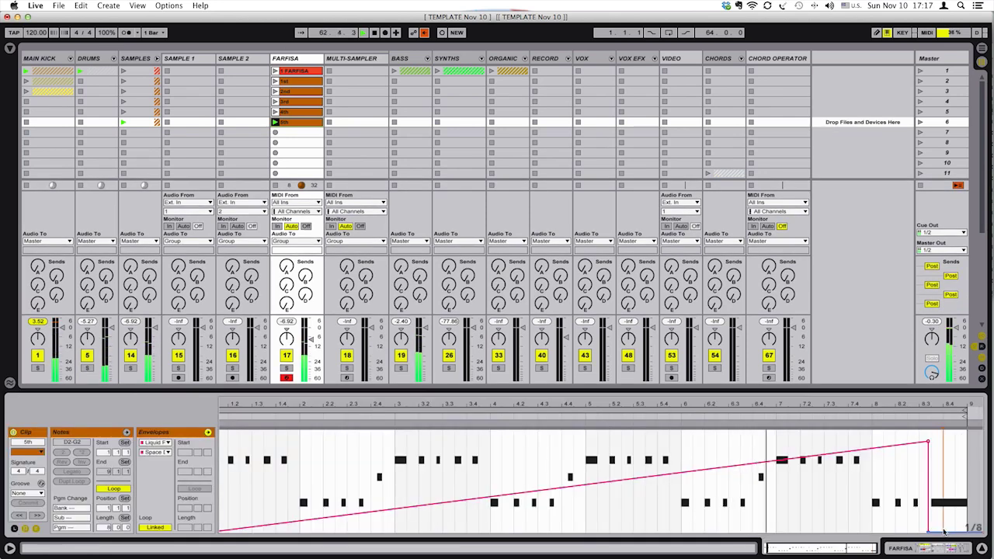
{"action": "left_click_drag", "start_coordinate": [927, 535], "coordinate": [930, 438]}
{"action": "left_click", "coordinate": [915, 548]}
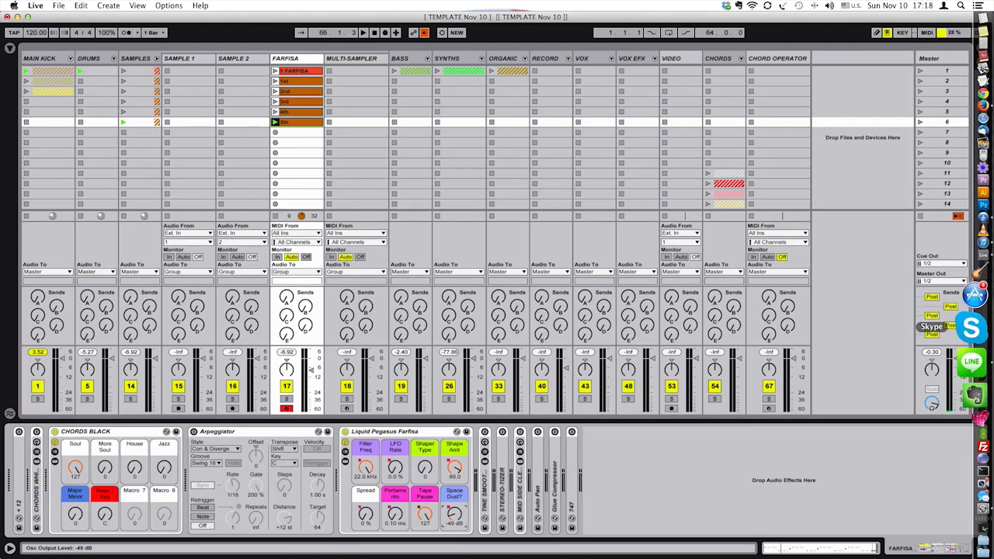
{"action": "left_click", "coordinate": [275, 143]}
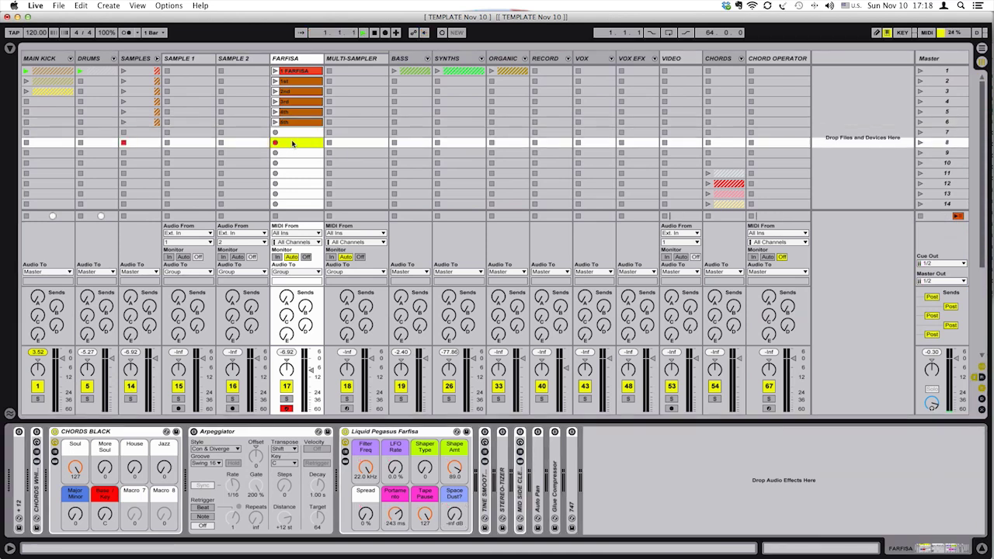
{"action": "key", "text": "Up"}
{"action": "key", "text": "Up"}
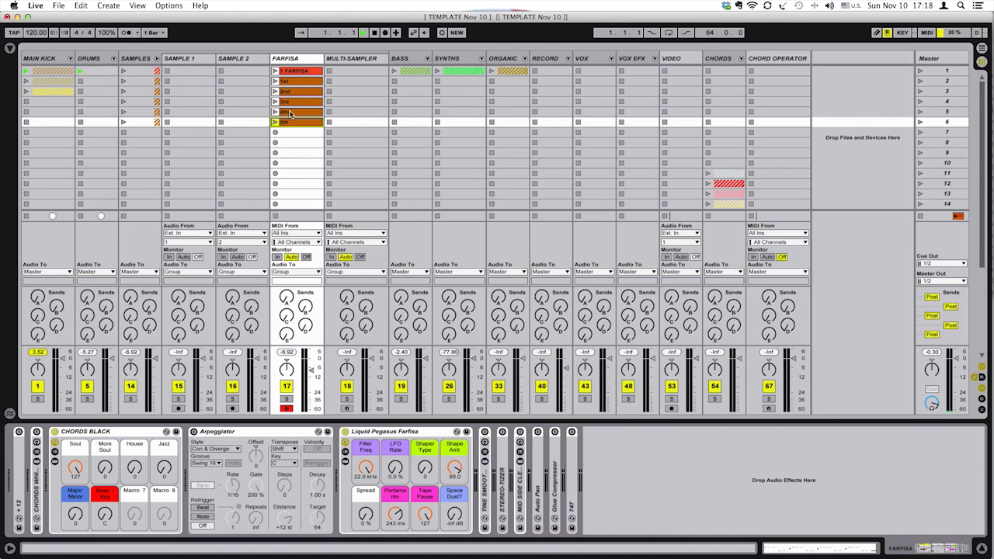
{"action": "key", "text": "Up"}
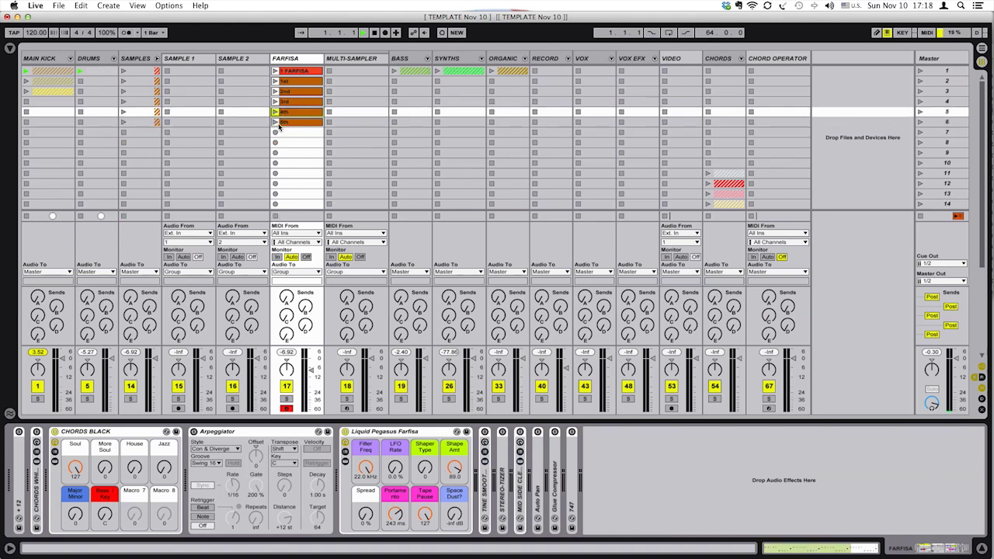
{"action": "key", "text": "super+d"}
{"action": "left_click", "coordinate": [275, 134]}
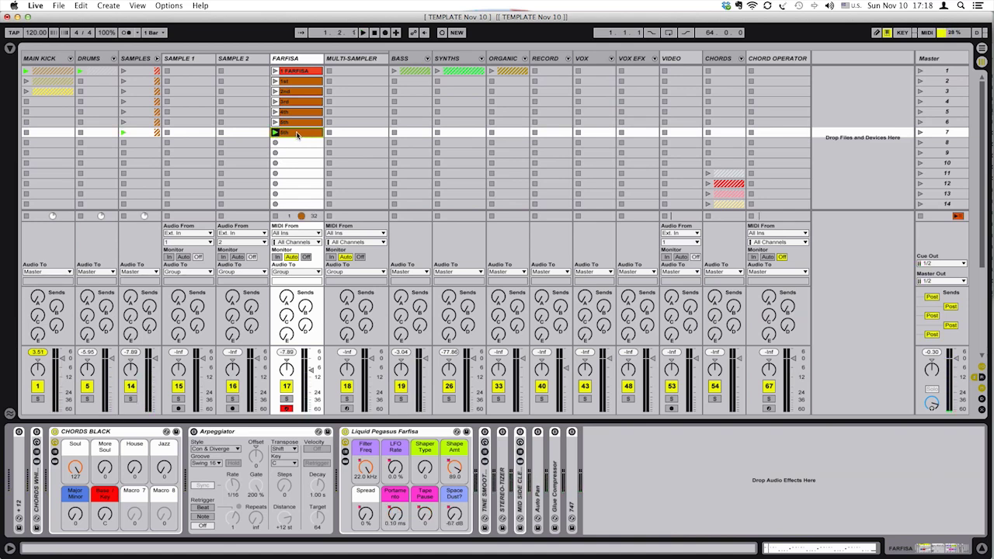
{"action": "key", "text": "Delete"}
Copy the 5th Farfisa clip into the empty slot of scene 7 and launch the copy.
{"action": "left_click", "coordinate": [290, 122]}
{"action": "key", "text": "super+c"}
{"action": "left_click", "coordinate": [292, 133]}
{"action": "key", "text": "super+v"}
{"action": "left_click", "coordinate": [275, 132]}
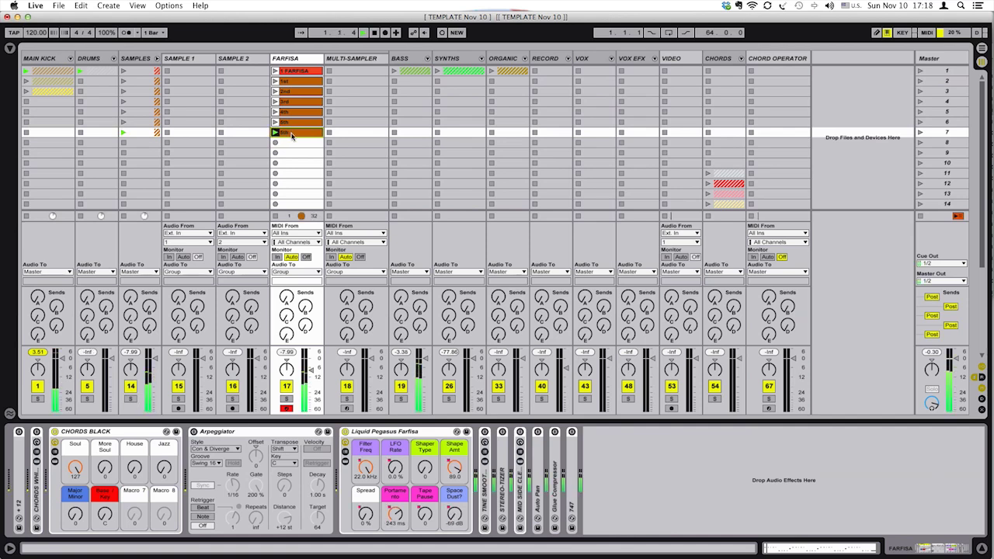
Level the copied clip's Space Dust envelope at -10 dB from start to end.
{"action": "left_click", "coordinate": [840, 547]}
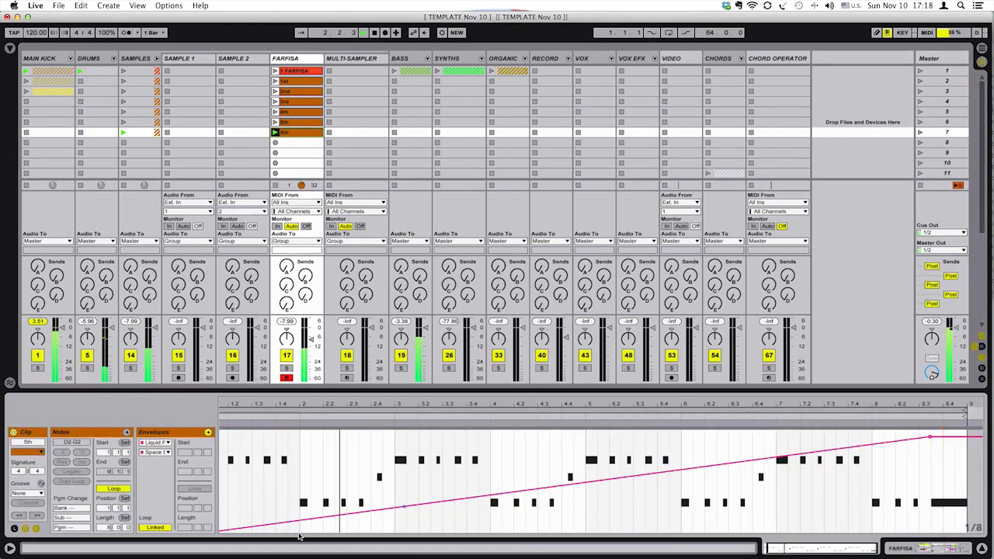
{"action": "left_click_drag", "start_coordinate": [268, 533], "coordinate": [222, 457]}
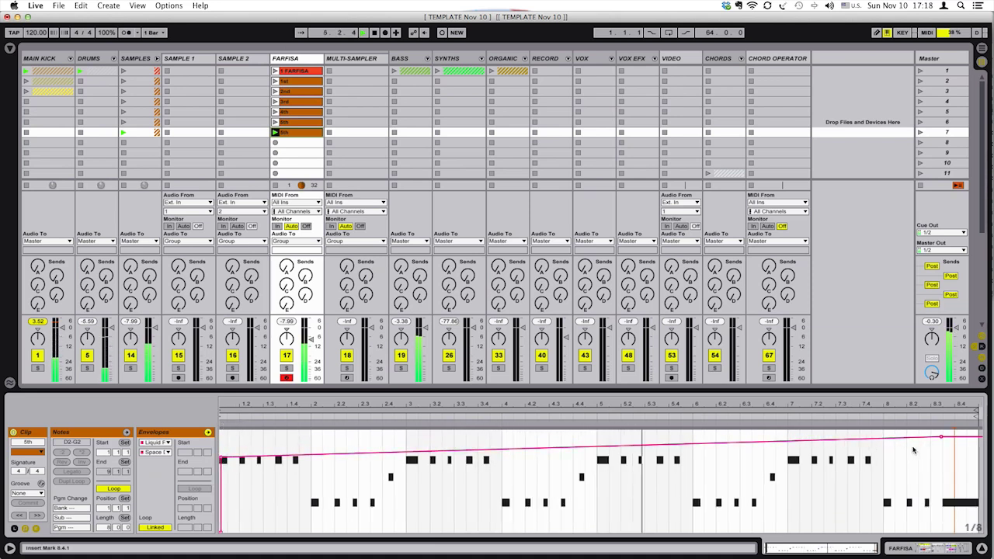
{"action": "left_click_drag", "start_coordinate": [941, 440], "coordinate": [940, 457]}
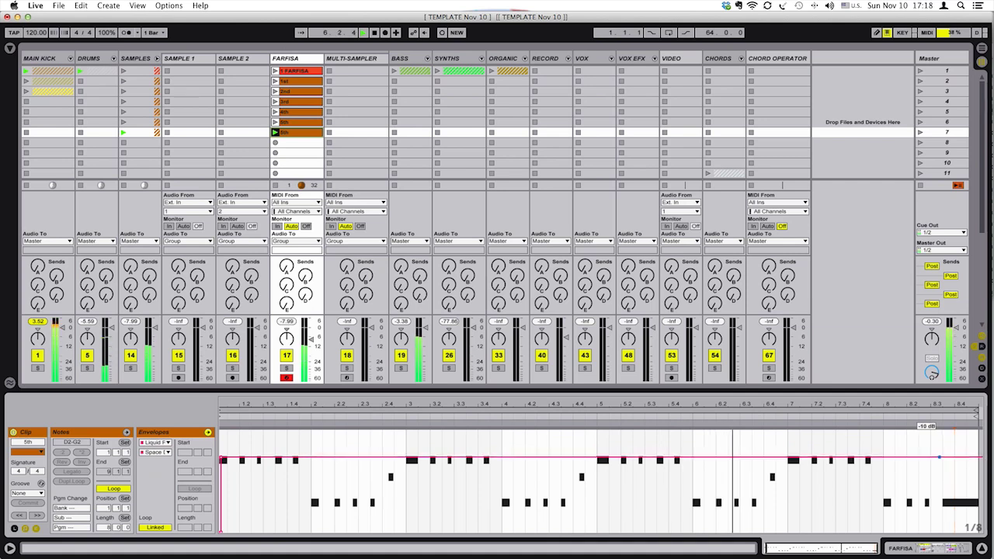
Shorten the copied clip's loop to its first two bars and crop the clip to that length.
{"action": "left_click", "coordinate": [36, 528]}
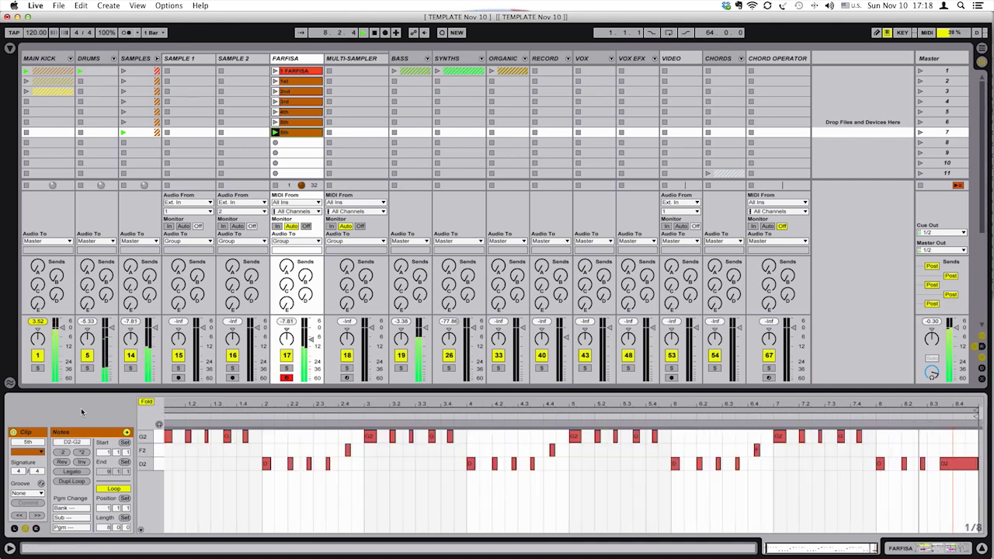
{"action": "scroll", "coordinate": [177, 428], "scroll_direction": "left", "scroll_amount": 1}
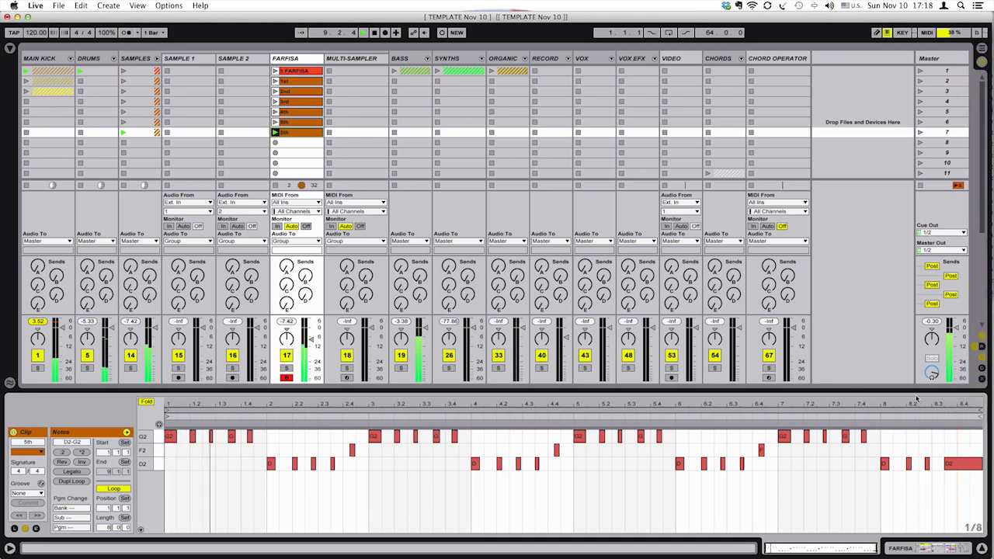
{"action": "left_click_drag", "start_coordinate": [979, 411], "coordinate": [368, 419]}
{"action": "right_click", "coordinate": [343, 419]}
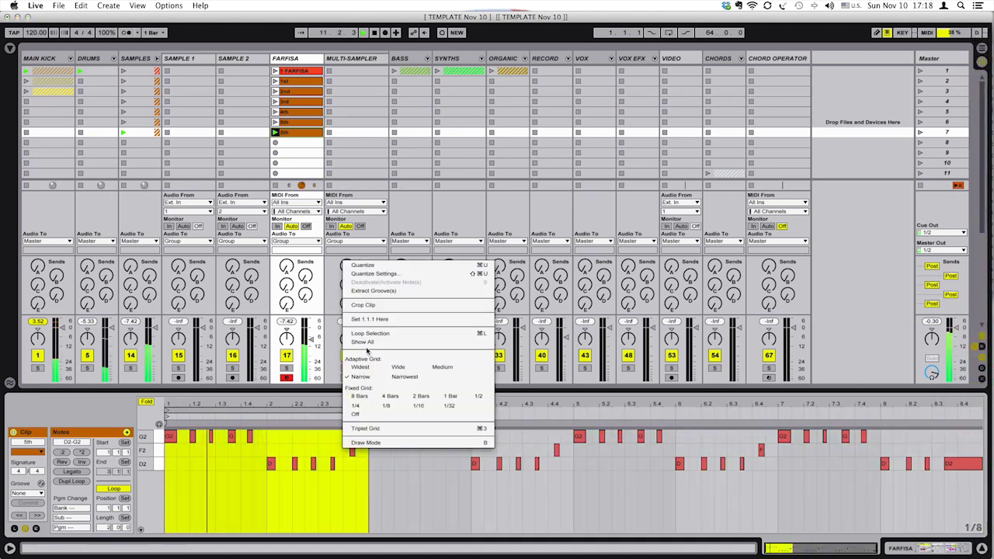
{"action": "left_click", "coordinate": [369, 307]}
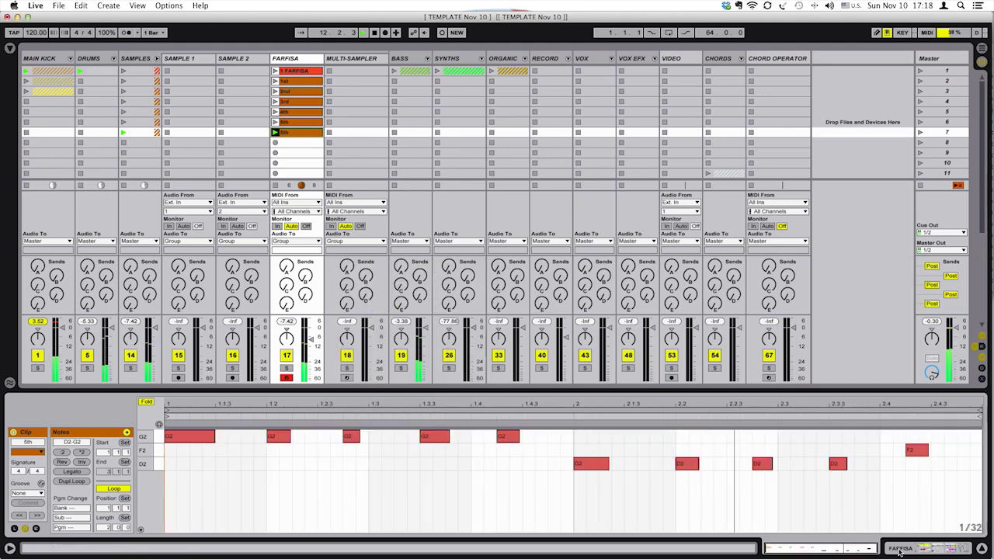
Delete the Portamento envelope from the cropped two-bar clip.
{"action": "key", "text": "shift+Tab"}
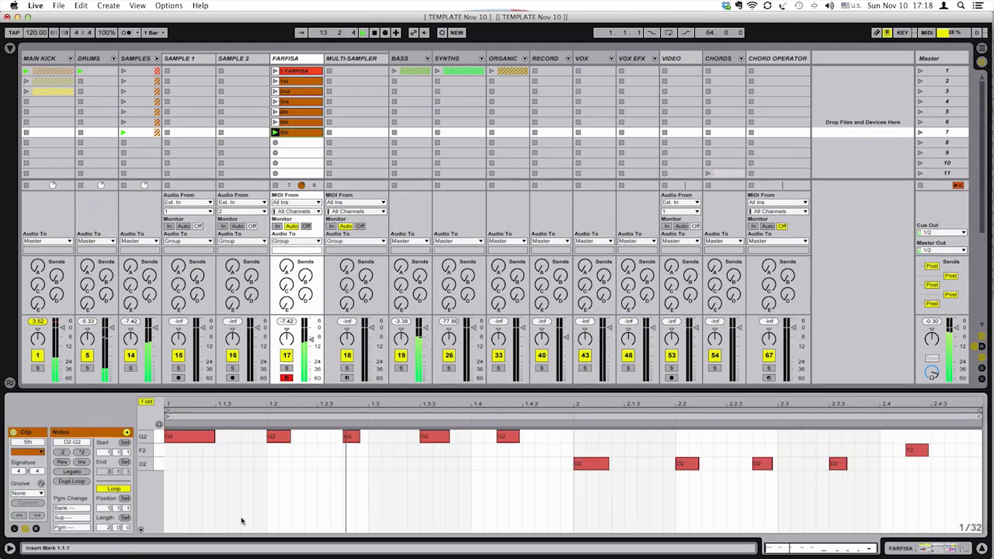
{"action": "key", "text": "shift+Tab"}
{"action": "left_click", "coordinate": [35, 529]}
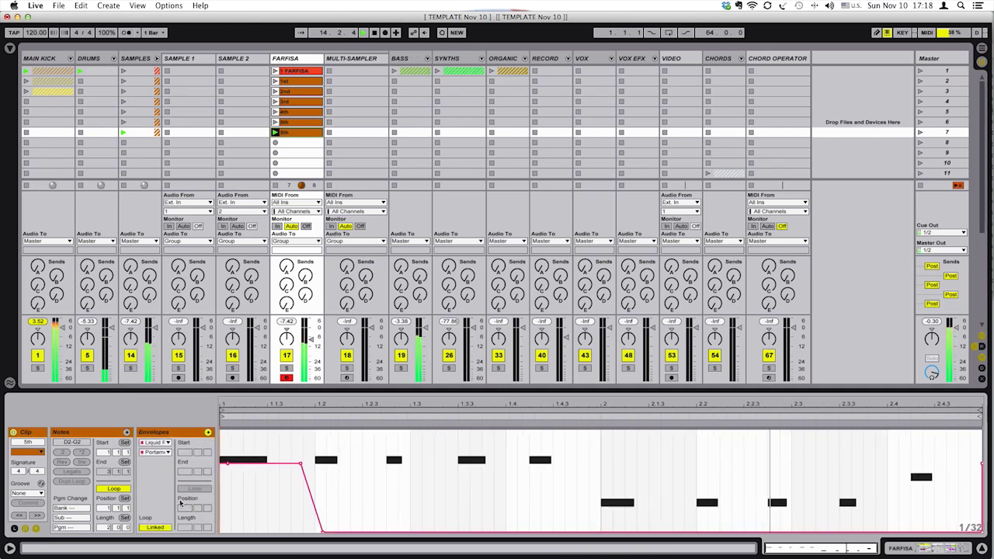
{"action": "left_click", "coordinate": [322, 532]}
{"action": "left_click", "coordinate": [300, 464]}
{"action": "left_click", "coordinate": [867, 497]}
{"action": "key", "text": "super+BackSpace"}
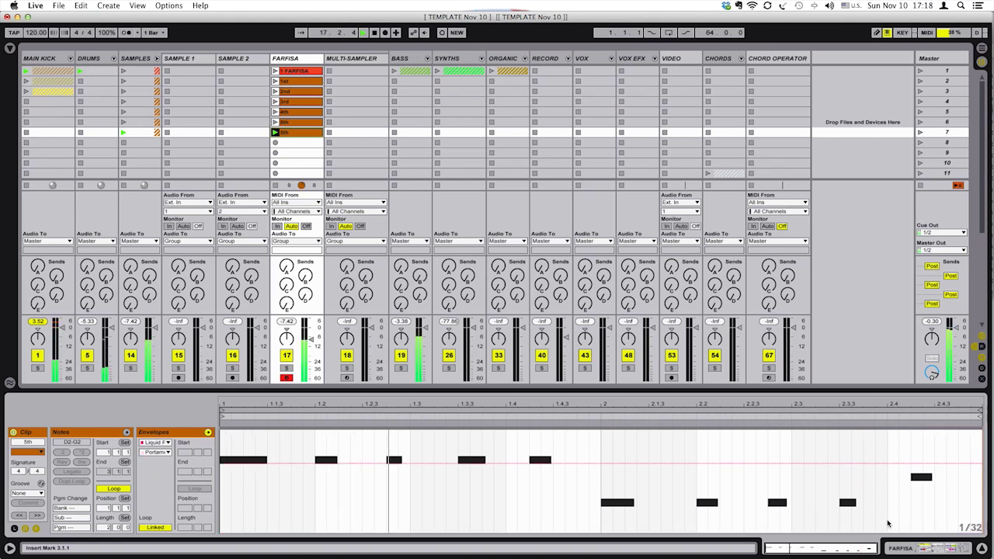
Level the two-bar clip's Tape Pause envelope at the macro's middle value of 64.
{"action": "key", "text": "shift+Tab"}
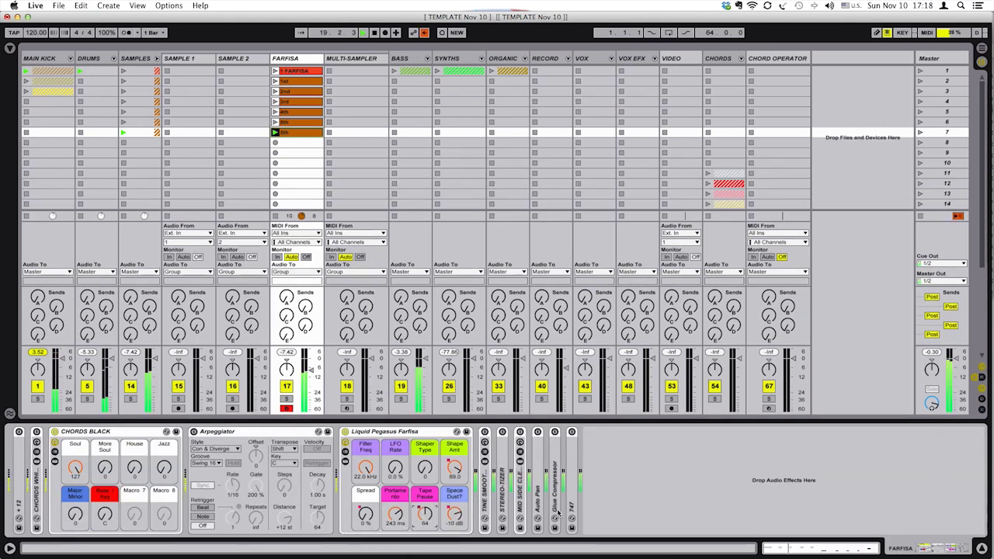
{"action": "key", "text": "shift+Tab"}
{"action": "left_click", "coordinate": [228, 492]}
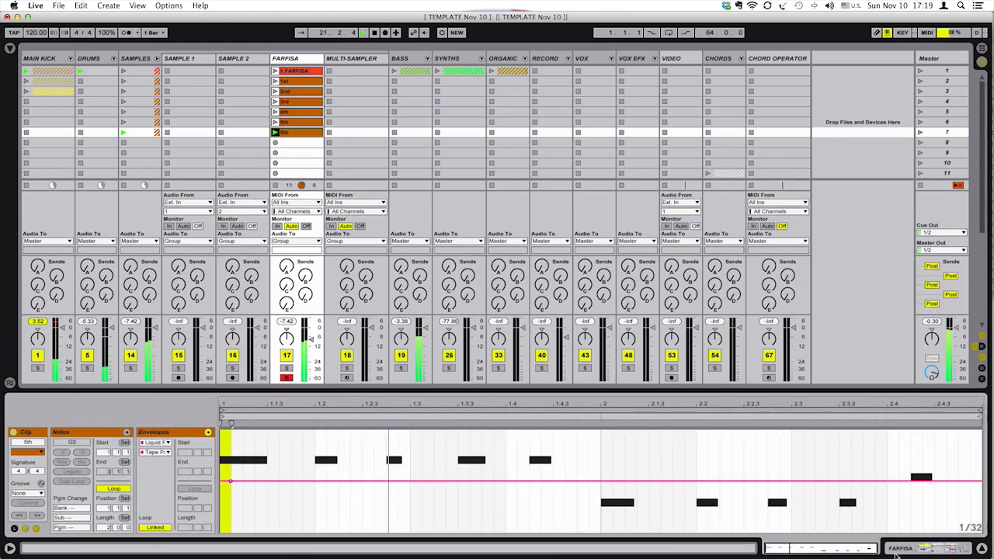
Lower the Shape Amount macro to 28 and bring the two-bar clip's Shape Amount envelope down to match.
{"action": "key", "text": "shift+Tab"}
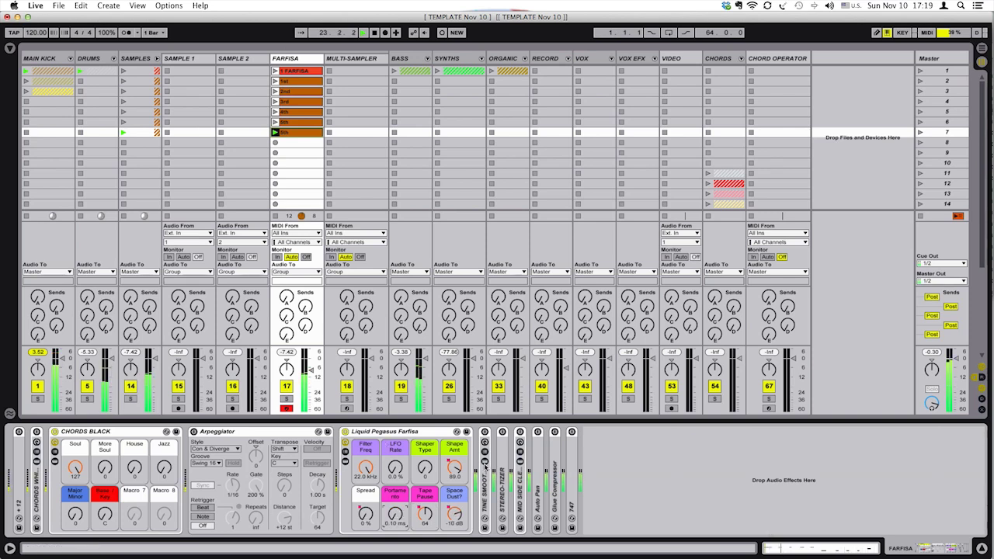
{"action": "left_click_drag", "start_coordinate": [454, 467], "coordinate": [455, 512]}
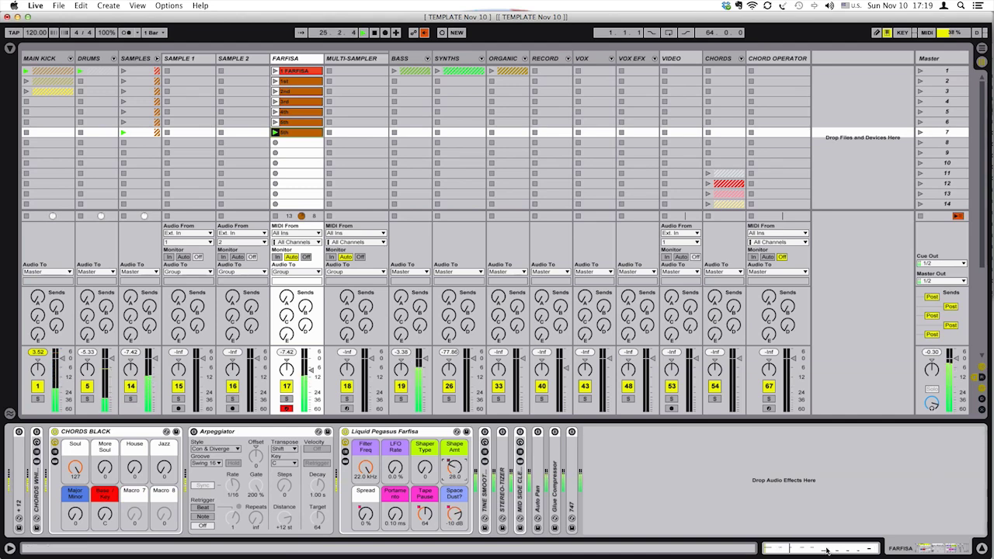
{"action": "key", "text": "shift+Tab"}
{"action": "left_click_drag", "start_coordinate": [251, 440], "coordinate": [251, 508]}
{"action": "left_click", "coordinate": [921, 552]}
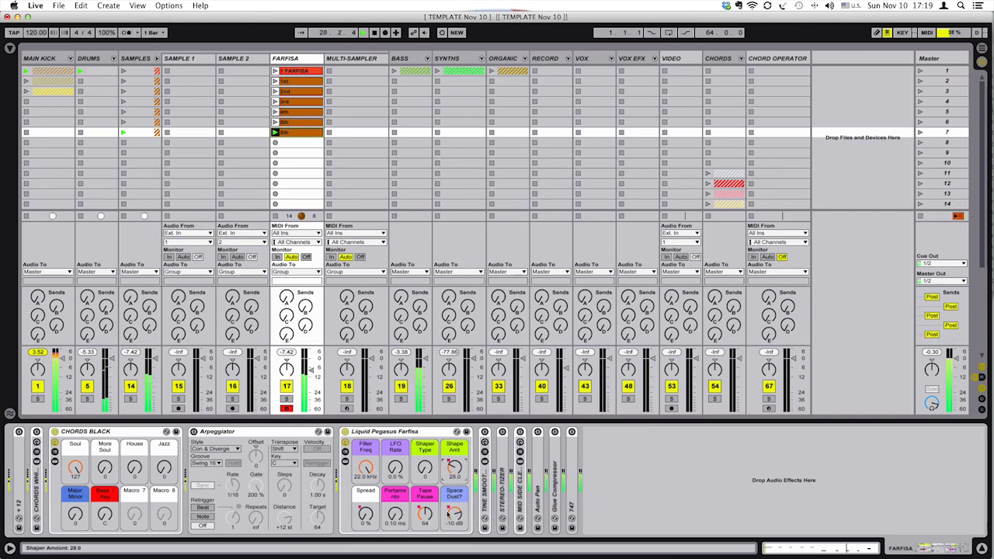
Clear the two-bar clip's Space Dust envelope and level it flat at about -23 dB.
{"action": "key", "text": "shift+Tab"}
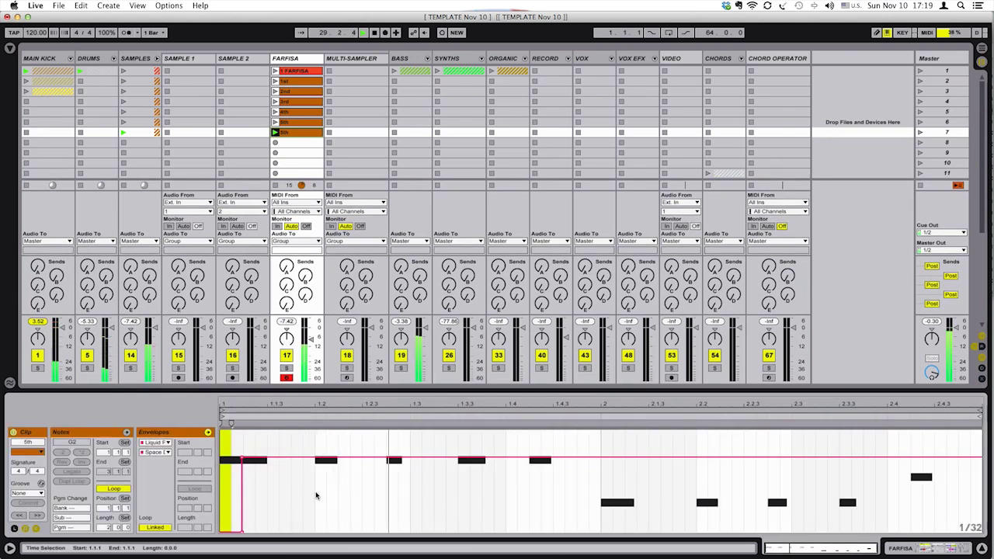
{"action": "key", "text": "super+BackSpace"}
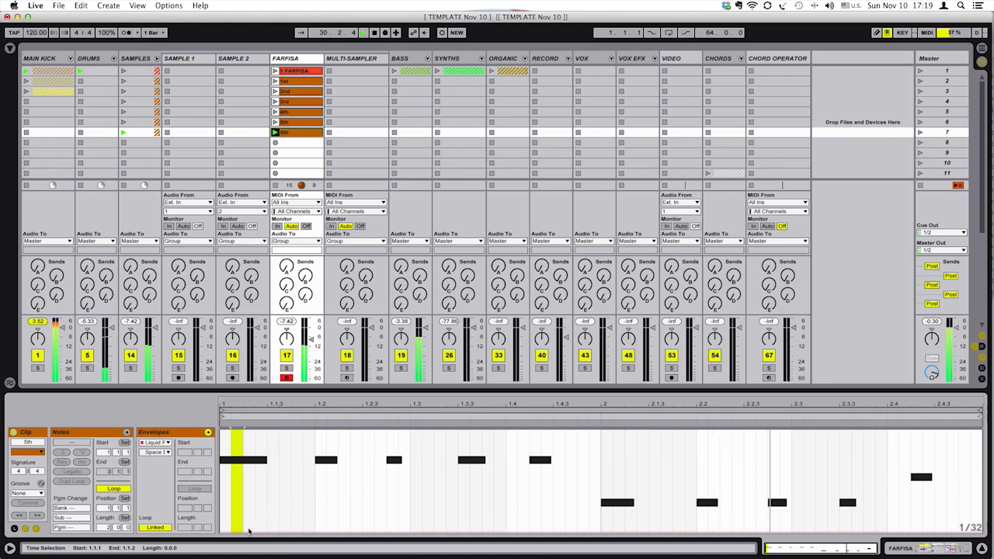
{"action": "left_click_drag", "start_coordinate": [230, 534], "coordinate": [230, 487]}
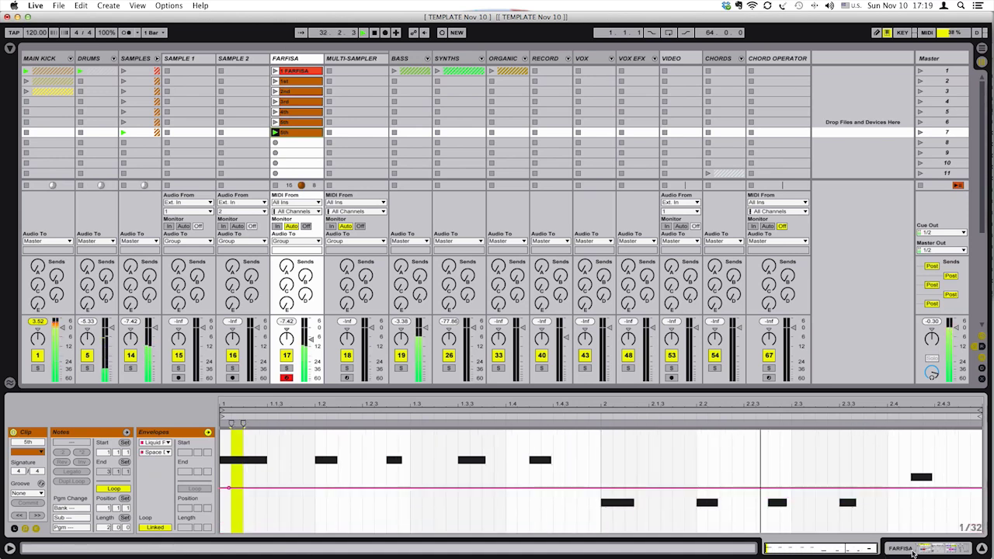
Show the two-bar clip's notes and duplicate its loop twice to extend it to eight bars.
{"action": "key", "text": "shift+Tab"}
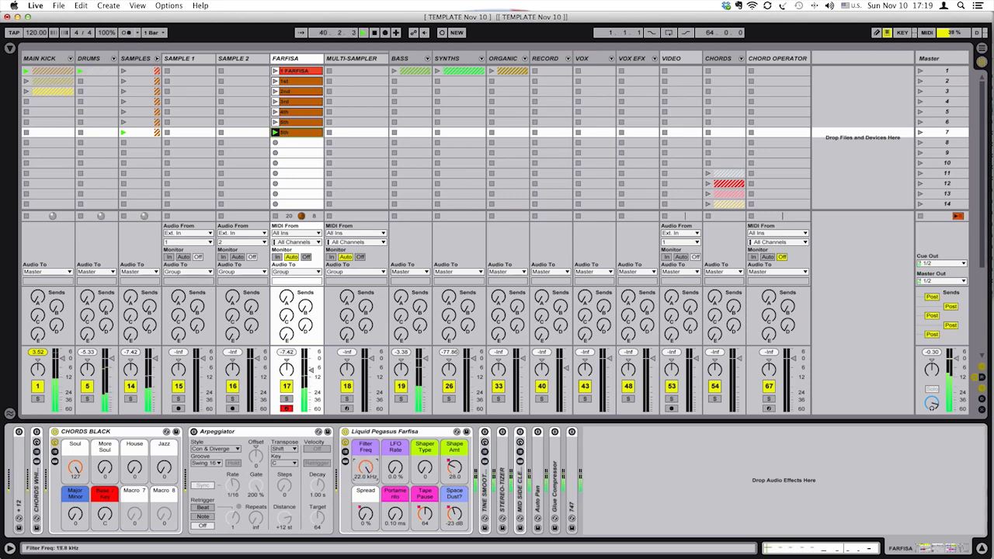
{"action": "left_click", "coordinate": [801, 548]}
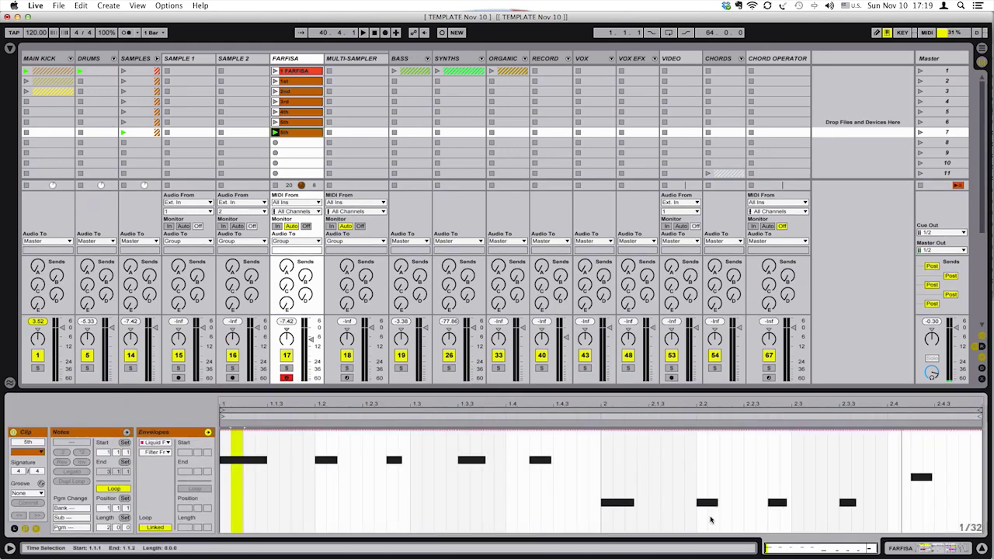
{"action": "left_click", "coordinate": [35, 528]}
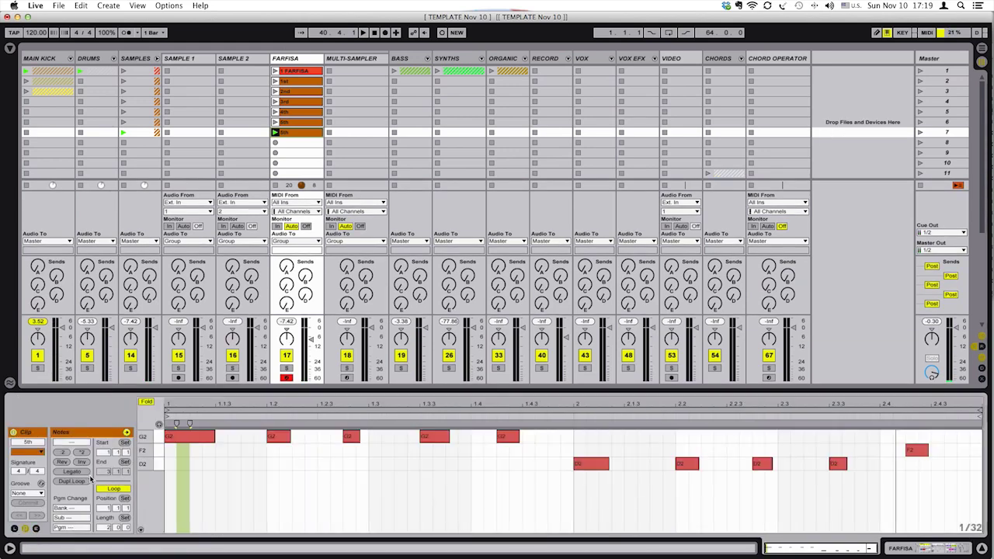
{"action": "left_click", "coordinate": [71, 481]}
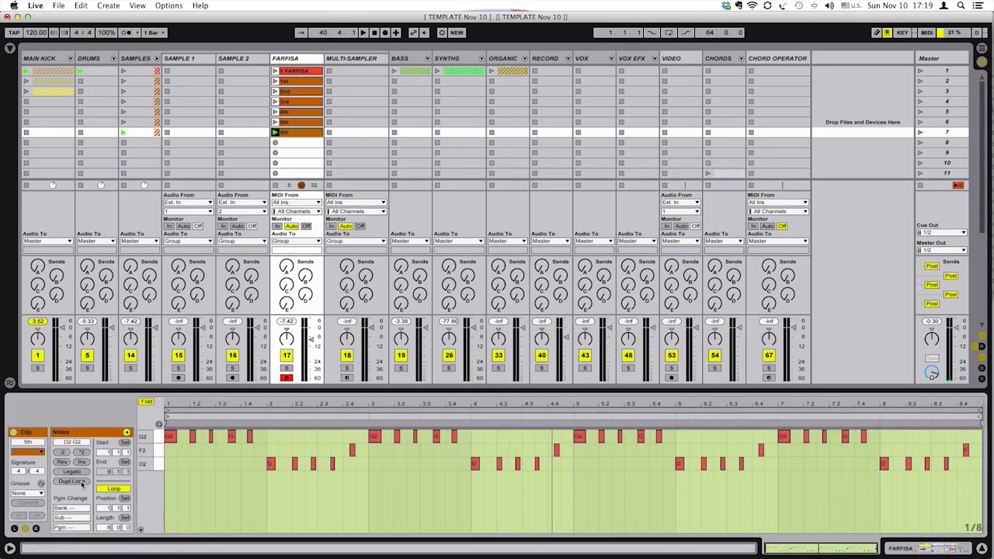
Draw the eight-bar clip's Filter Freq envelope falling steadily from near maximum at the start to about 40 Hz in bar 8.
{"action": "key", "text": "shift+Tab"}
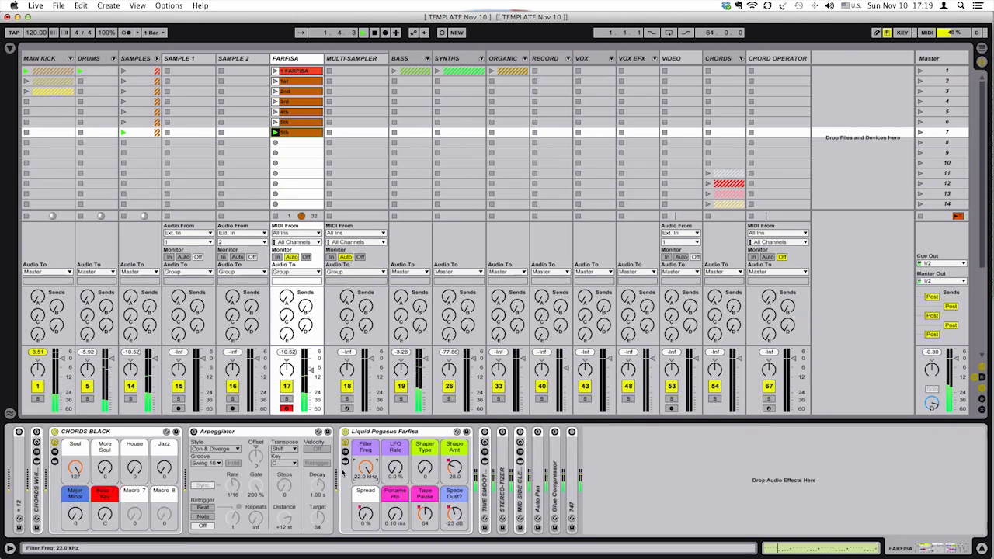
{"action": "key", "text": "shift+Tab"}
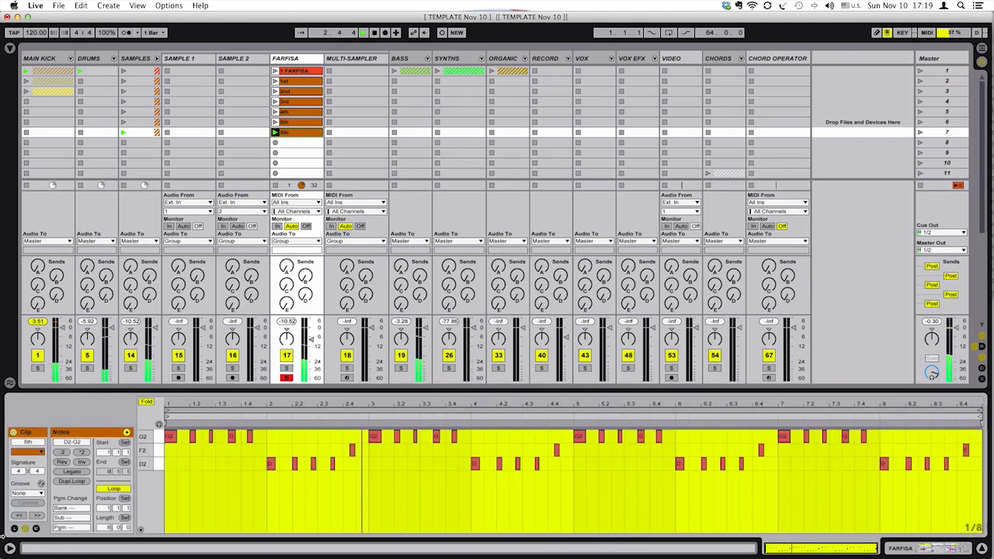
{"action": "left_click", "coordinate": [127, 432]}
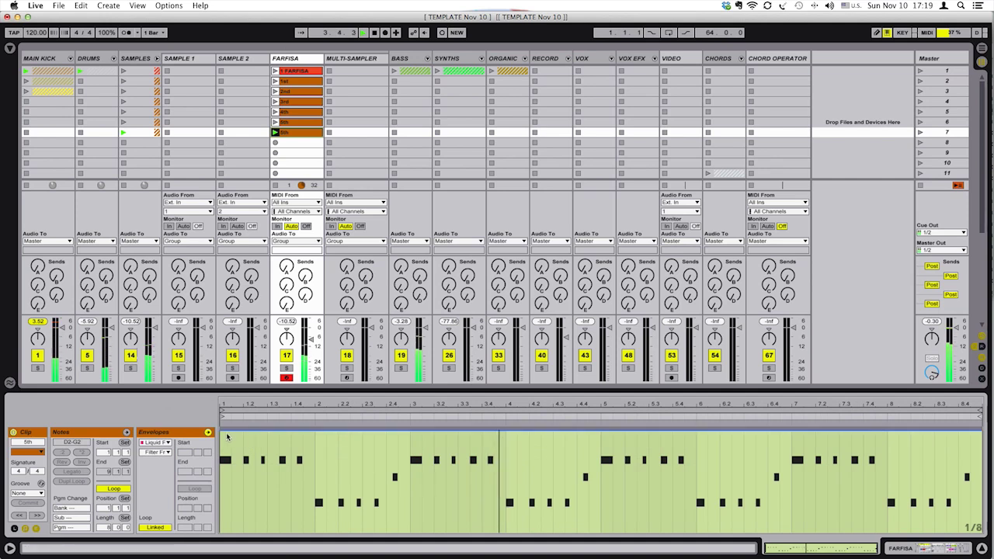
{"action": "mouse_move", "coordinate": [975, 435]}
{"action": "left_mouse_down"}
{"action": "mouse_move", "coordinate": [965, 501]}
{"action": "mouse_move", "coordinate": [924, 519]}
{"action": "mouse_move", "coordinate": [968, 474]}
{"action": "mouse_move", "coordinate": [968, 434]}
{"action": "mouse_move", "coordinate": [966, 444]}
{"action": "left_mouse_up"}
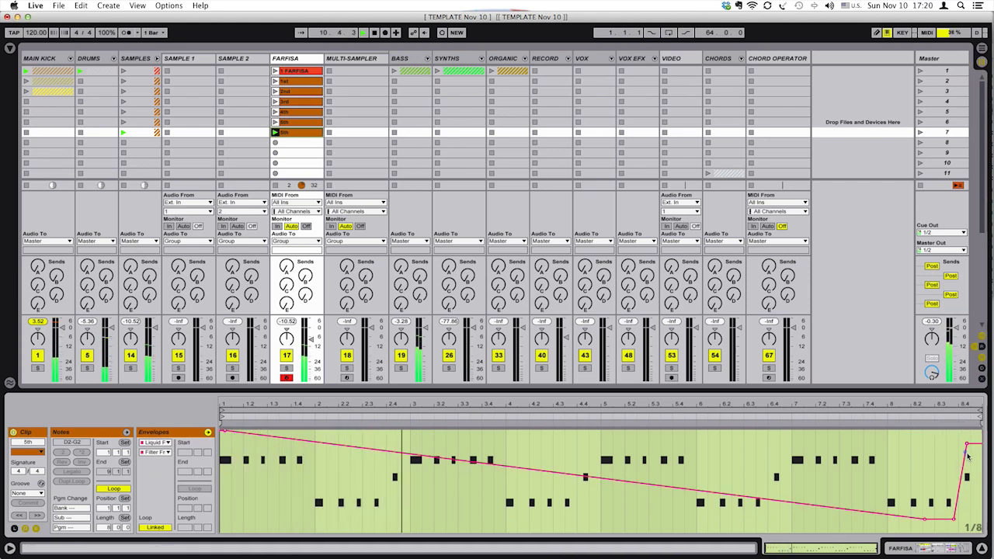
{"action": "left_click_drag", "start_coordinate": [967, 444], "coordinate": [969, 445]}
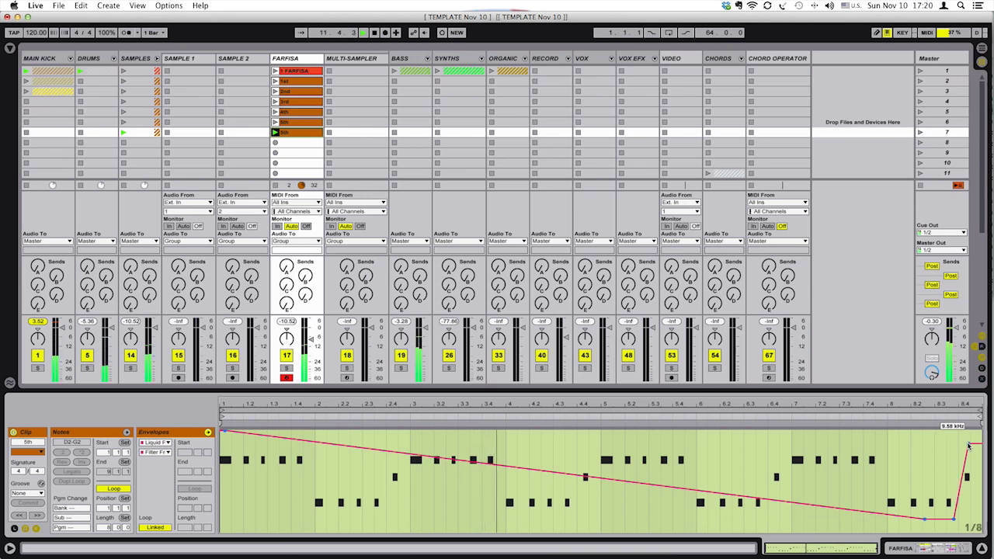
{"action": "left_click", "coordinate": [969, 444]}
{"action": "left_click_drag", "start_coordinate": [954, 522], "coordinate": [955, 531]}
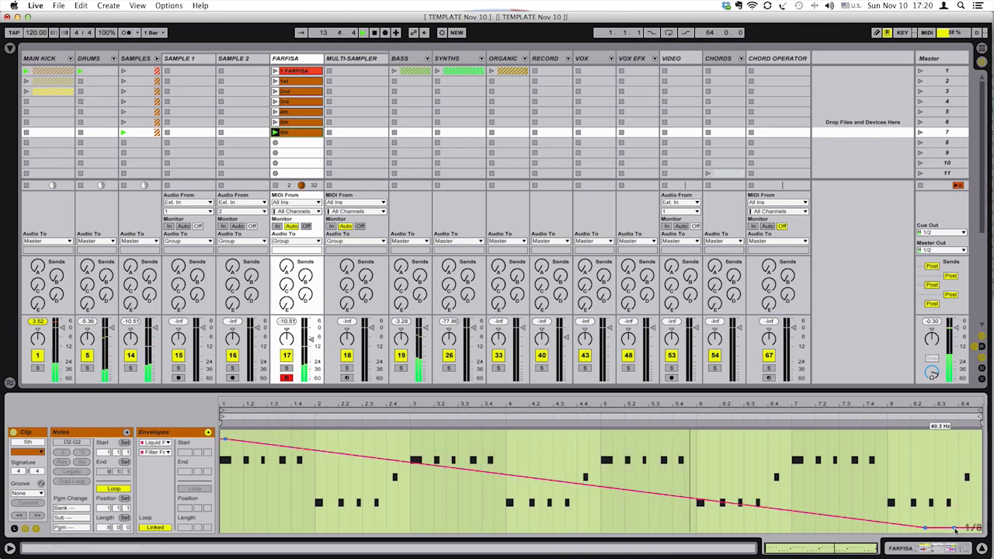
Level the eight-bar clip's Spread envelope at 100% and select the LFO Rate macro.
{"action": "left_click", "coordinate": [952, 550]}
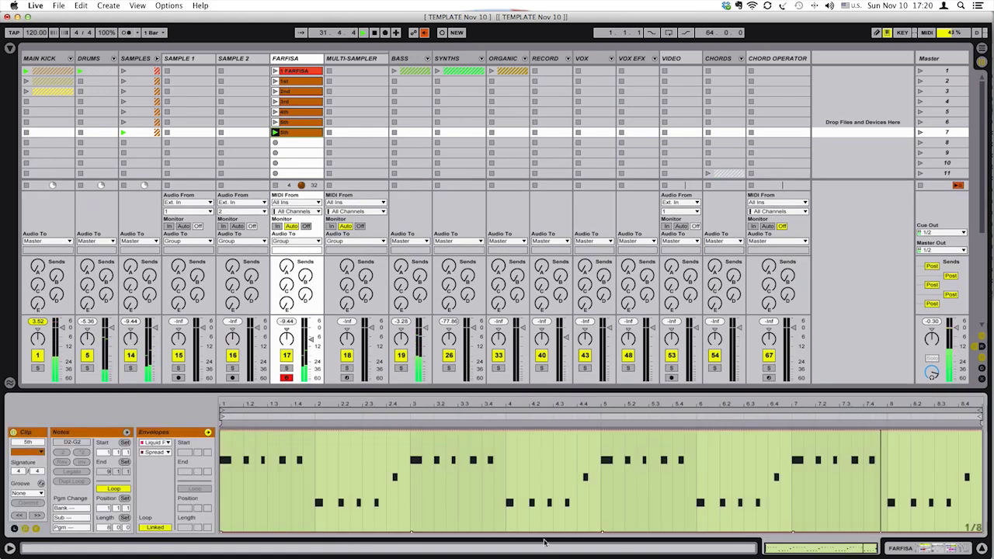
{"action": "left_click", "coordinate": [814, 549]}
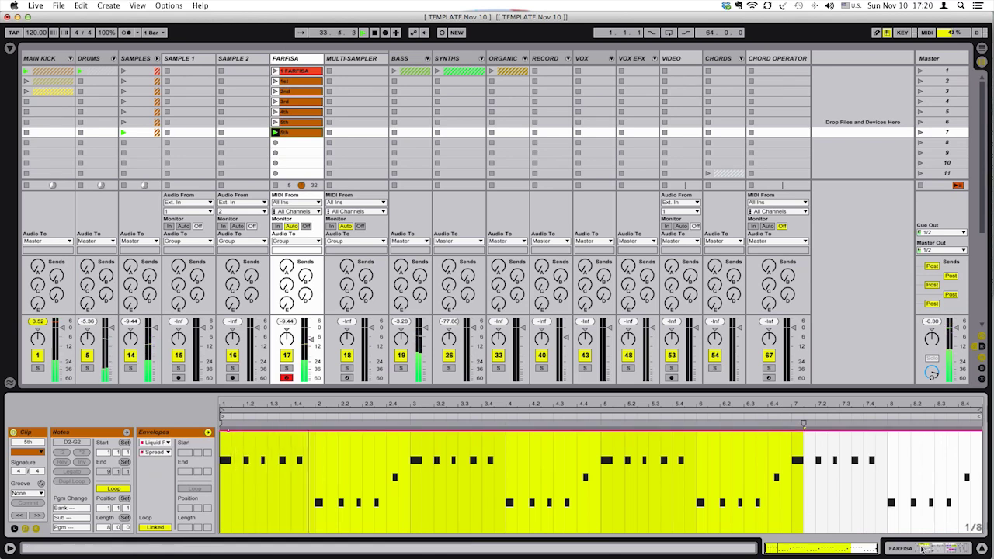
{"action": "key", "text": "shift+Tab"}
{"action": "left_click_drag", "start_coordinate": [395, 467], "coordinate": [396, 466]}
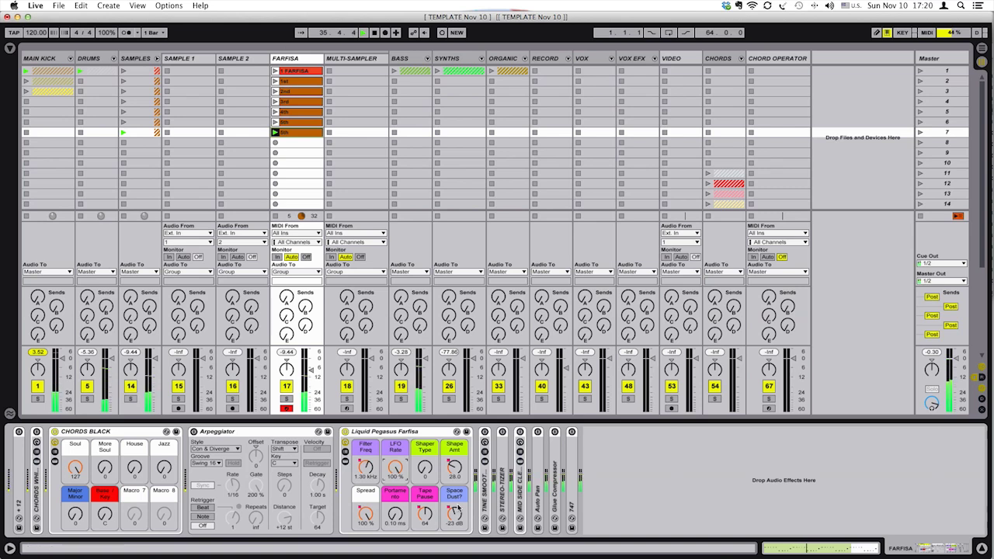
Clear the eight-bar clip's Space Dust envelope and redraw it rising steadily from mid level at the start to maximum in bar 8.
{"action": "left_click_drag", "start_coordinate": [455, 512], "coordinate": [455, 492]}
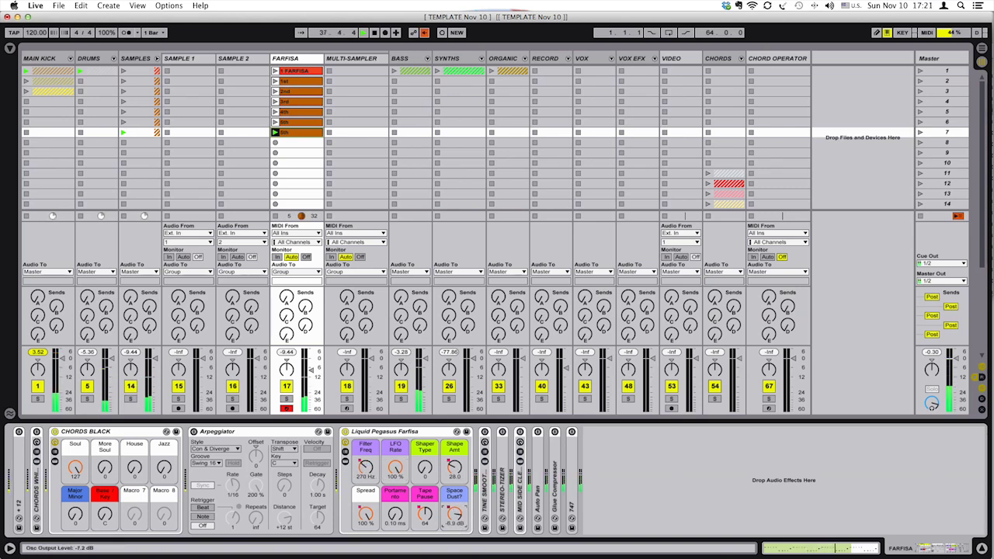
{"action": "left_click", "coordinate": [786, 550]}
{"action": "left_click", "coordinate": [610, 506]}
{"action": "key", "text": "super+a"}
{"action": "key", "text": "Delete"}
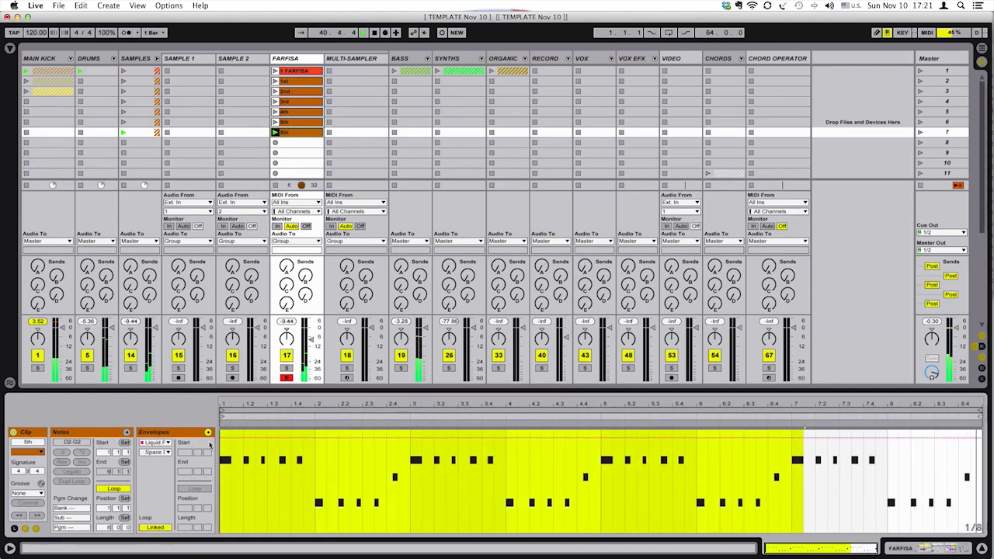
{"action": "left_click_drag", "start_coordinate": [223, 437], "coordinate": [223, 488]}
{"action": "left_click_drag", "start_coordinate": [839, 486], "coordinate": [954, 431]}
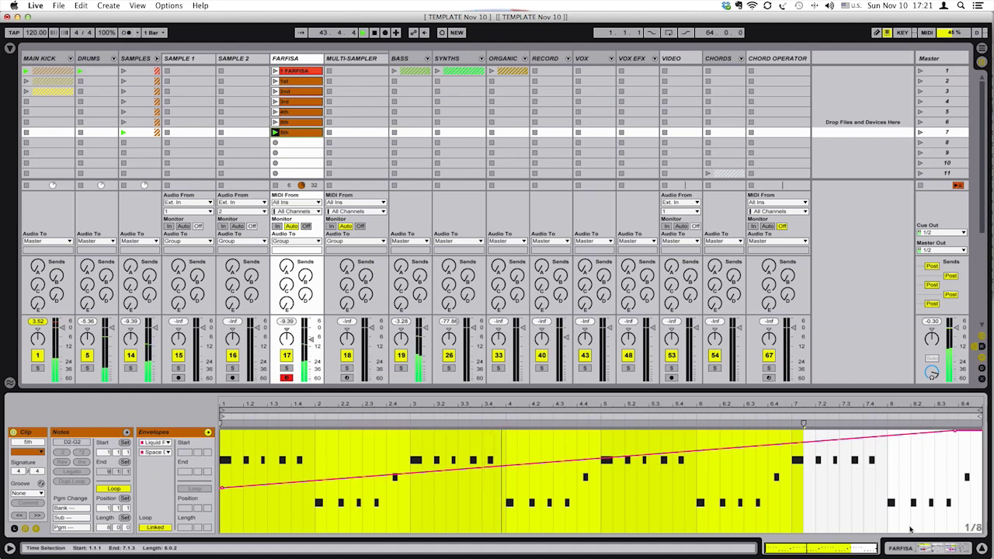
{"action": "key", "text": "shift+Tab"}
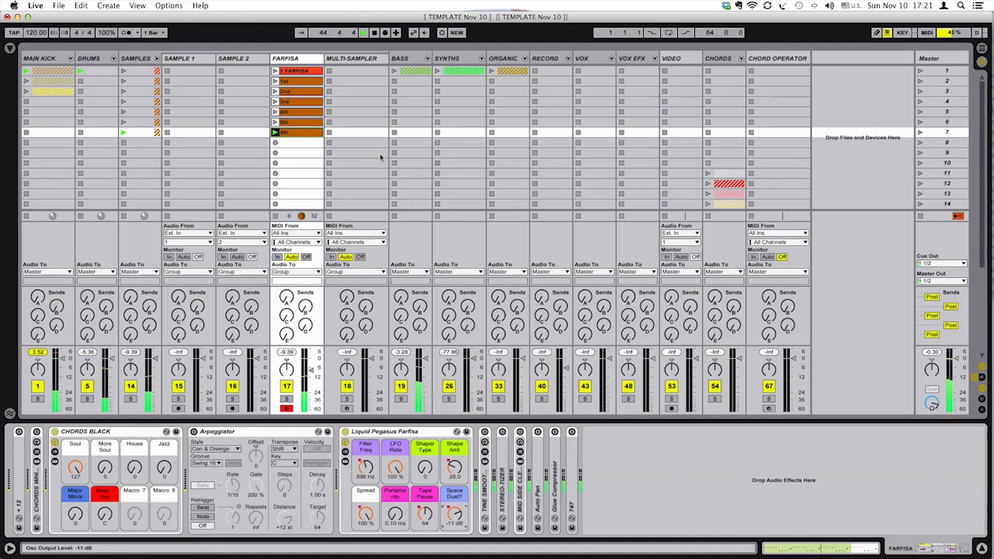
Raise send C on the BASS OPERATOR track inside the BASS group.
{"action": "left_click", "coordinate": [155, 59]}
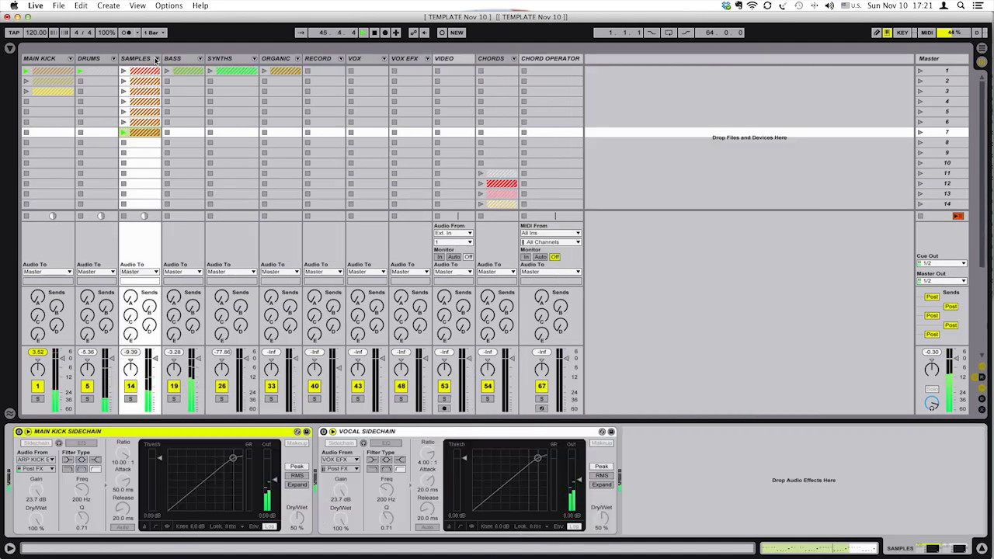
{"action": "left_click", "coordinate": [200, 59]}
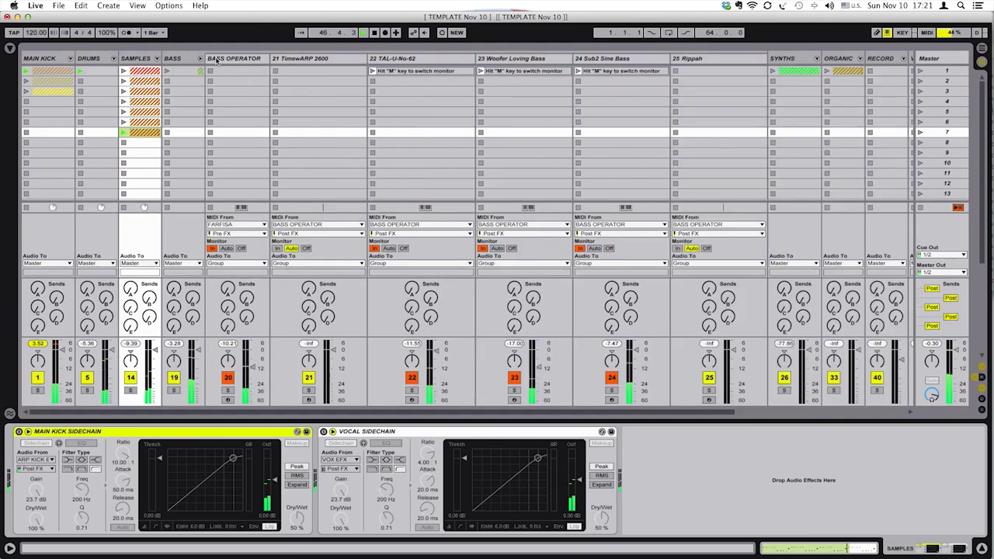
{"action": "left_click", "coordinate": [223, 308]}
{"action": "left_click_drag", "start_coordinate": [223, 309], "coordinate": [222, 303]}
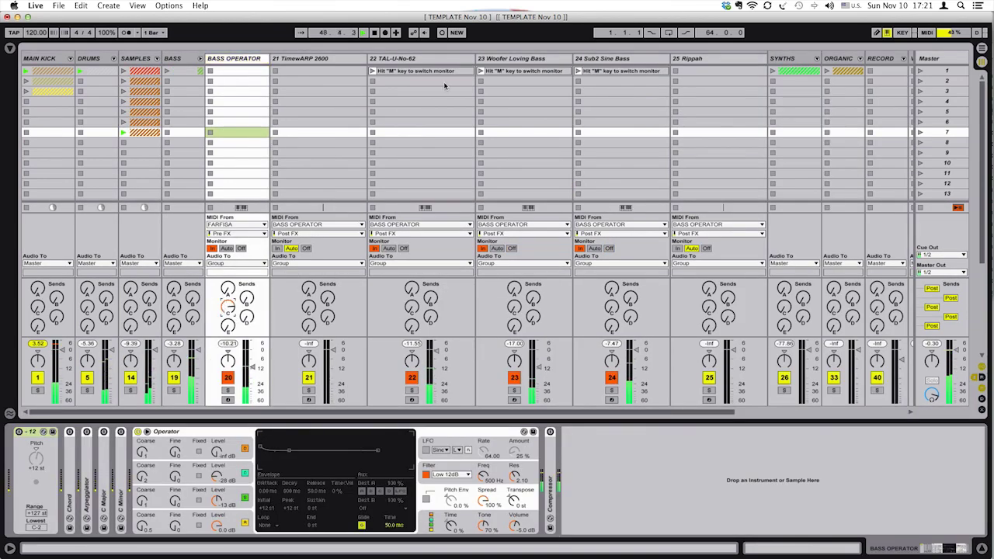
{"action": "left_click", "coordinate": [201, 59]}
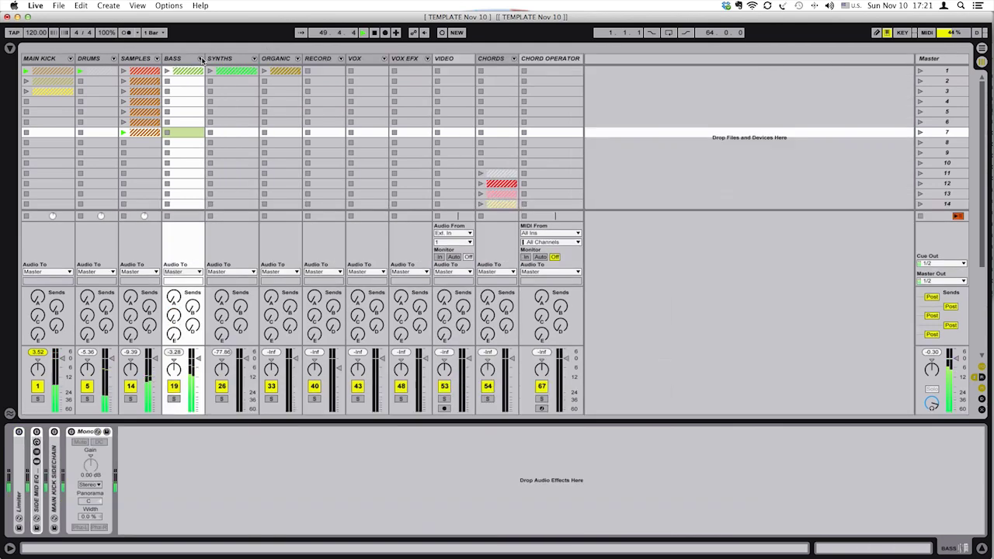
Feed SYNTH OPERATOR 1 with MIDI from FARFISA with monitoring set to In, and add a moderate amount of chorus send.
{"action": "left_click", "coordinate": [255, 59]}
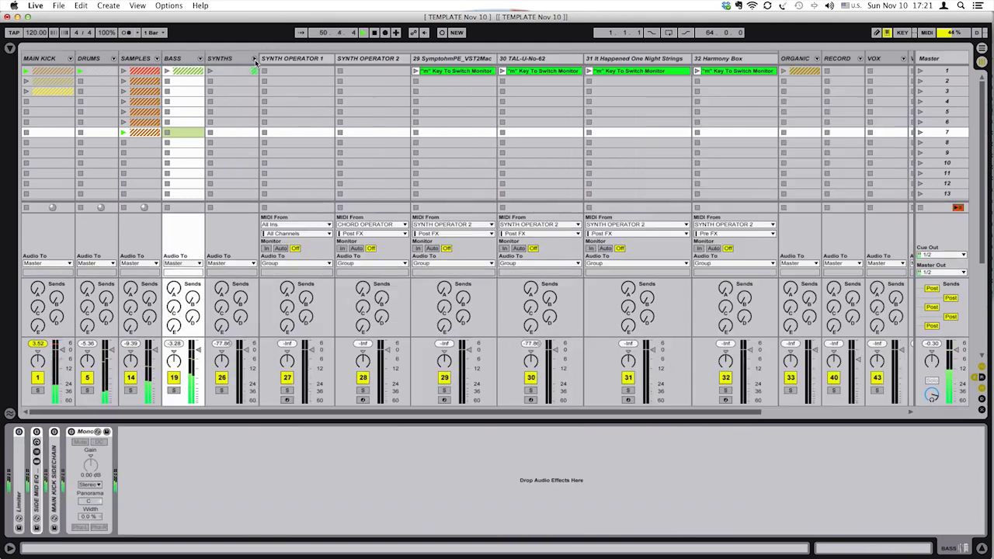
{"action": "left_click", "coordinate": [306, 59]}
{"action": "left_click", "coordinate": [275, 225]}
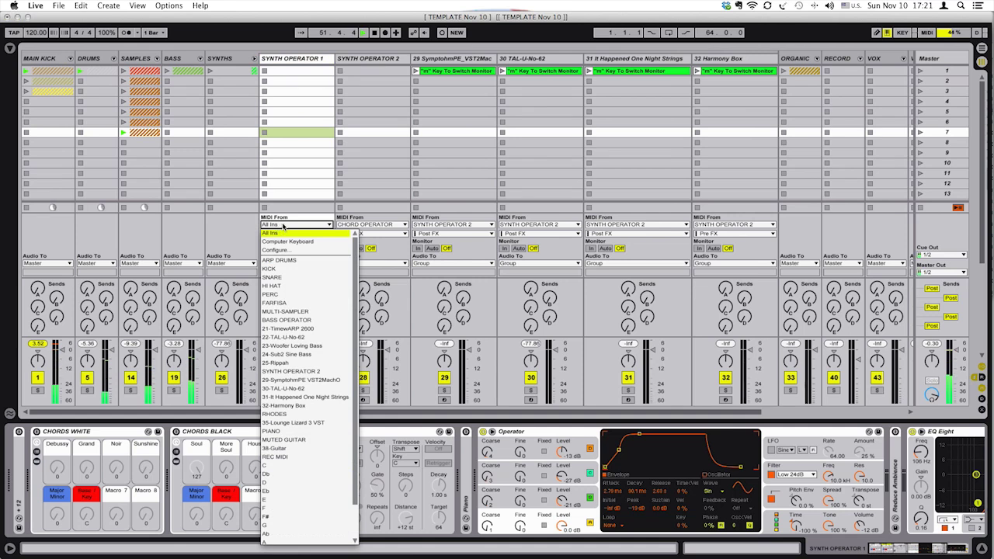
{"action": "key", "text": "Escape"}
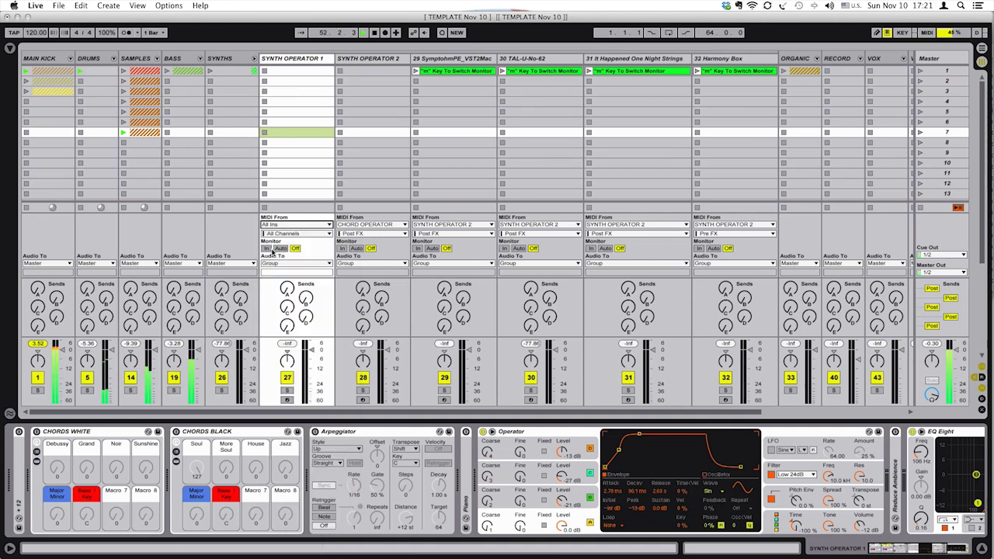
{"action": "left_click", "coordinate": [265, 248]}
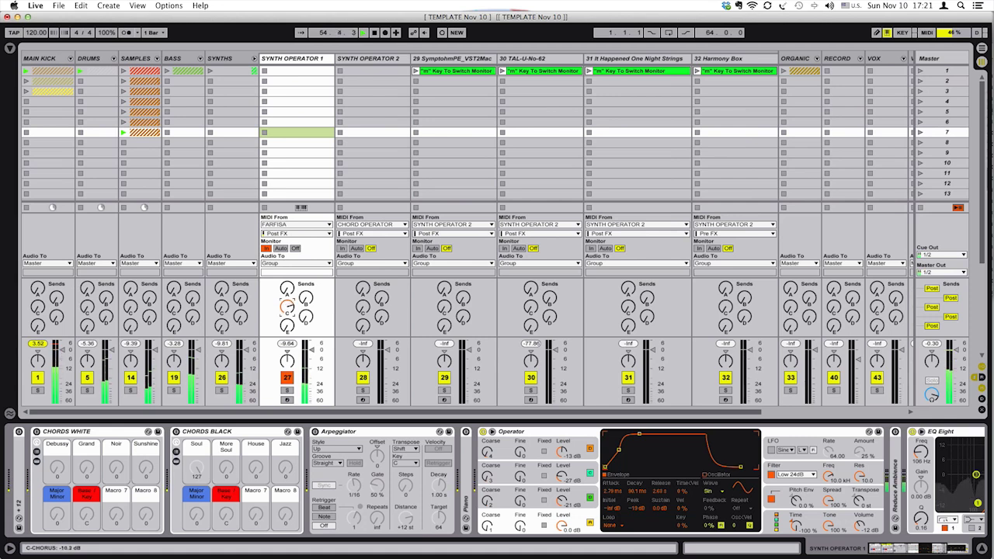
{"action": "left_click_drag", "start_coordinate": [286, 307], "coordinate": [286, 319]}
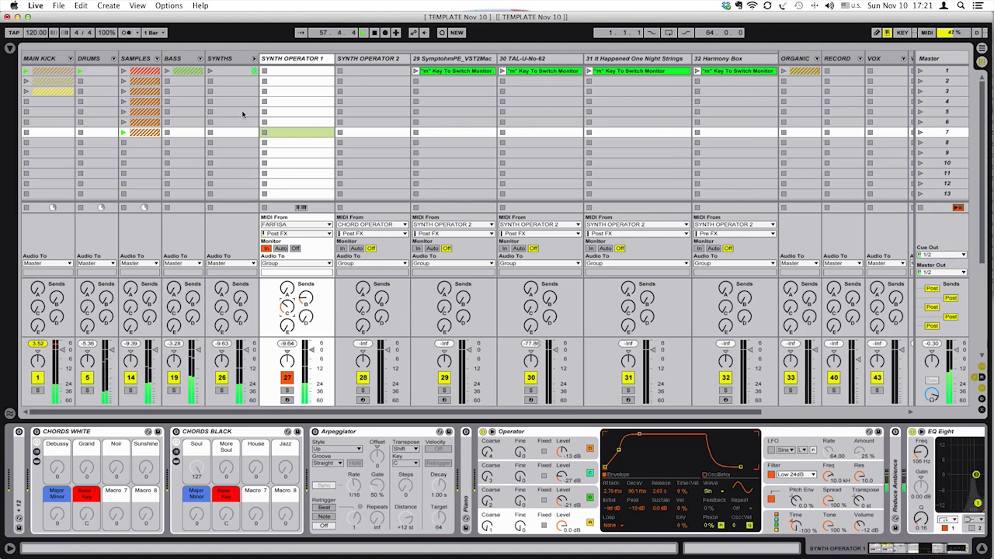
{"action": "left_click", "coordinate": [254, 58]}
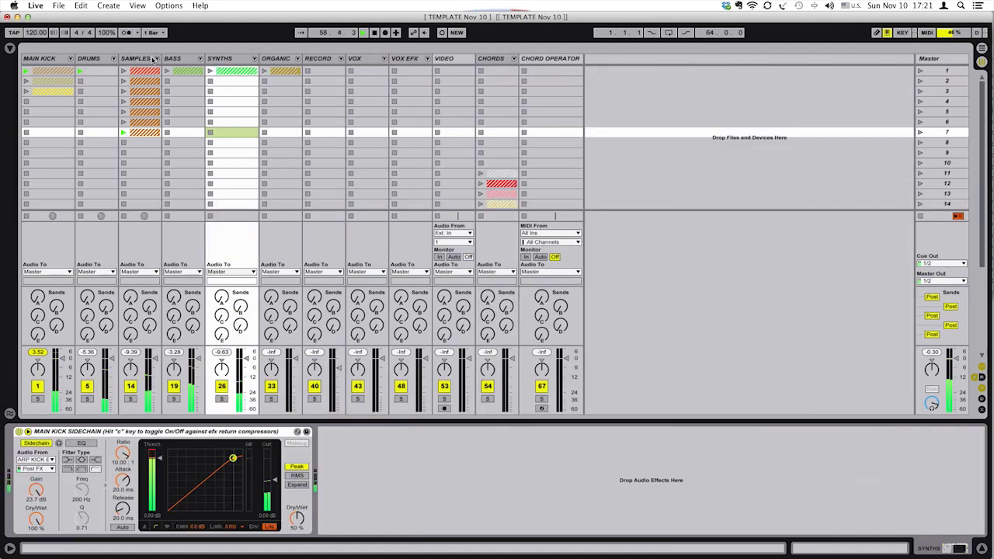
Enable the Arpeggiator on the FARFISA track and lower its gate to 58%.
{"action": "left_click", "coordinate": [154, 59]}
{"action": "left_click", "coordinate": [154, 59]}
{"action": "left_click", "coordinate": [309, 59]}
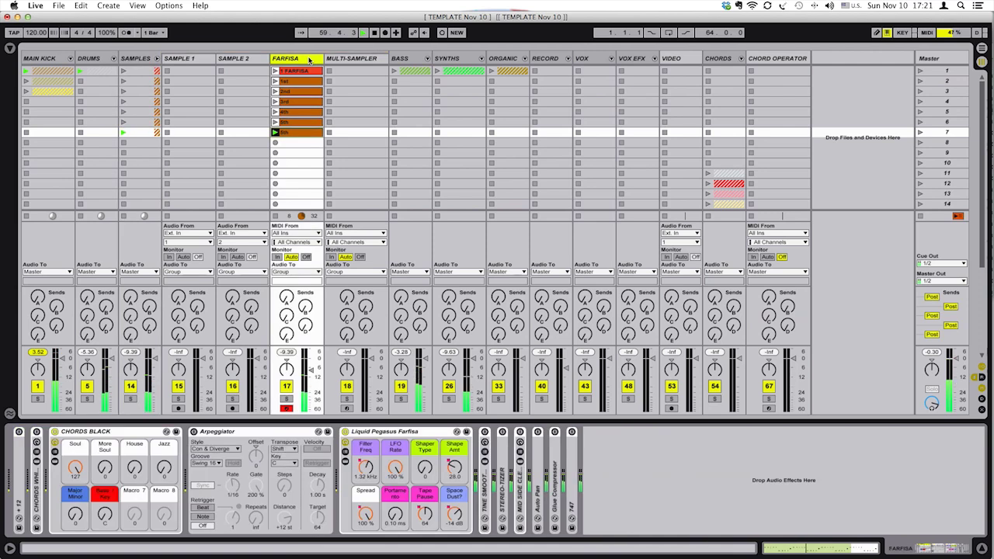
{"action": "left_click", "coordinate": [193, 432]}
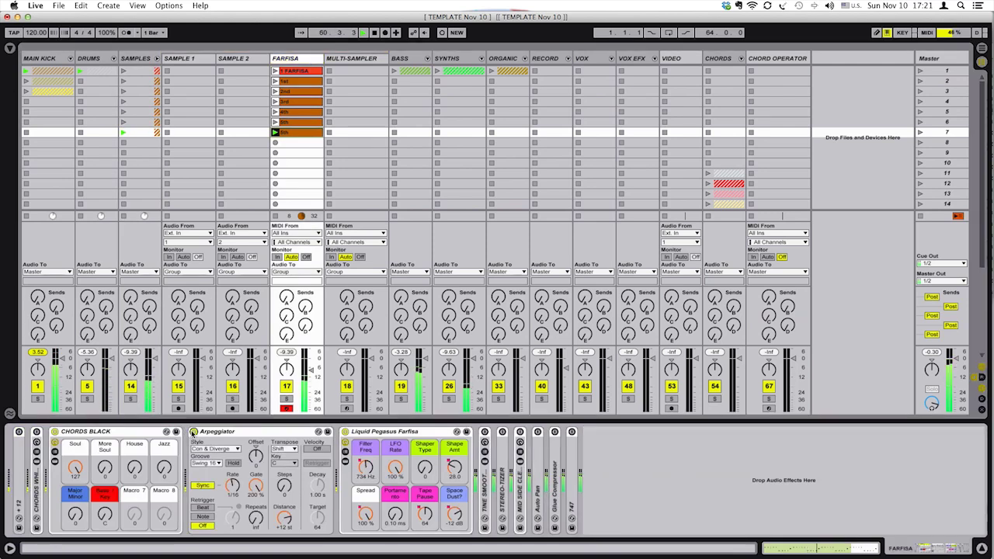
{"action": "left_click", "coordinate": [231, 433]}
{"action": "left_click_drag", "start_coordinate": [256, 485], "coordinate": [255, 517]}
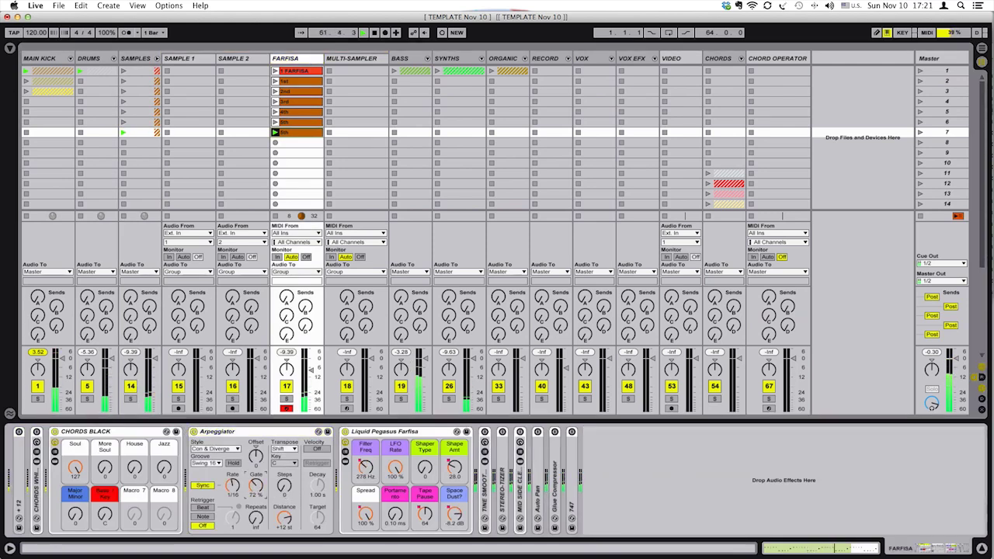
Keep the Arpeggiator's style at Con & Diverge and open its groove options.
{"action": "left_click", "coordinate": [211, 449]}
{"action": "left_click", "coordinate": [217, 364]}
{"action": "left_click", "coordinate": [206, 462]}
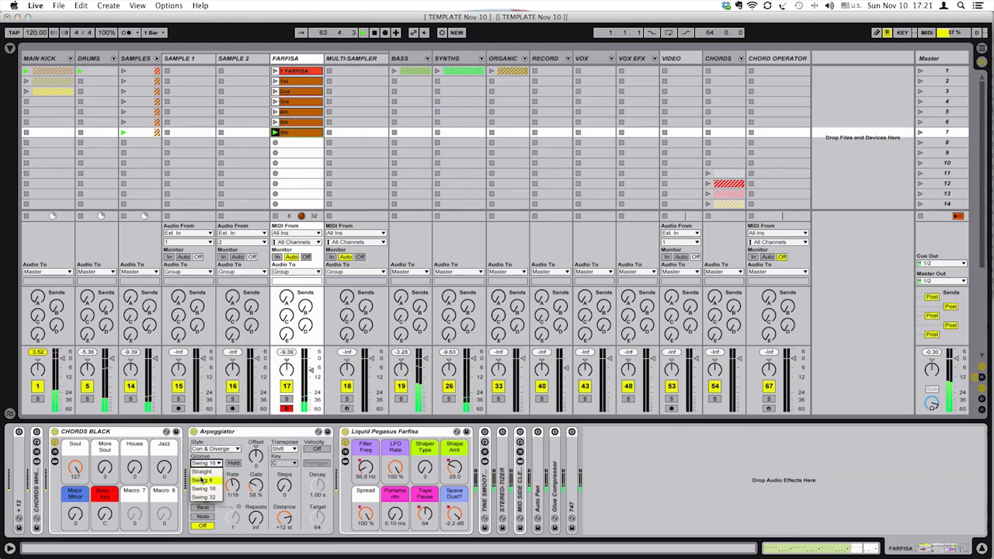